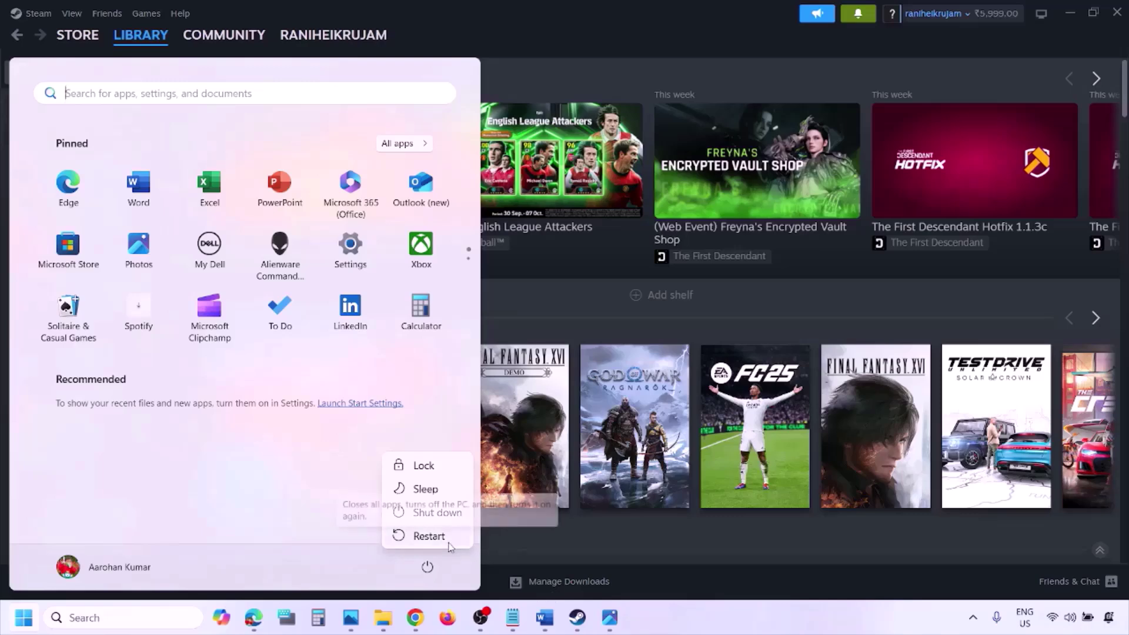
# - Highlight the step 2 run-as-administrator instruction in the Word document and play the Run as administrator.mp4 video in VLC
pyautogui.click(547, 624)
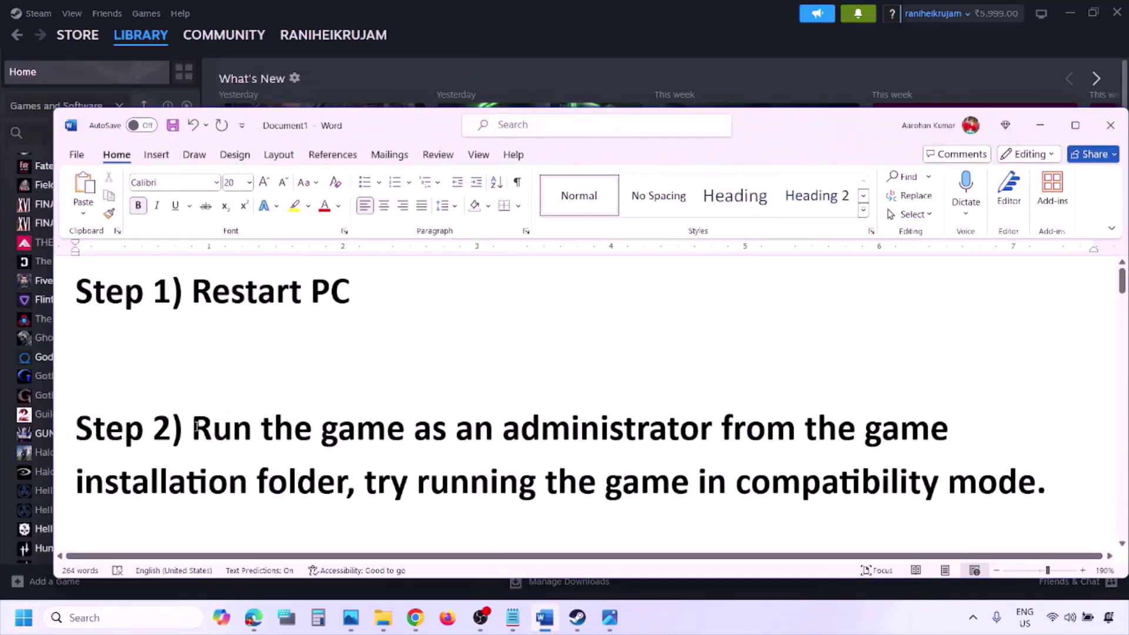
pyautogui.moveTo(196, 427); pyautogui.dragTo(316, 482)
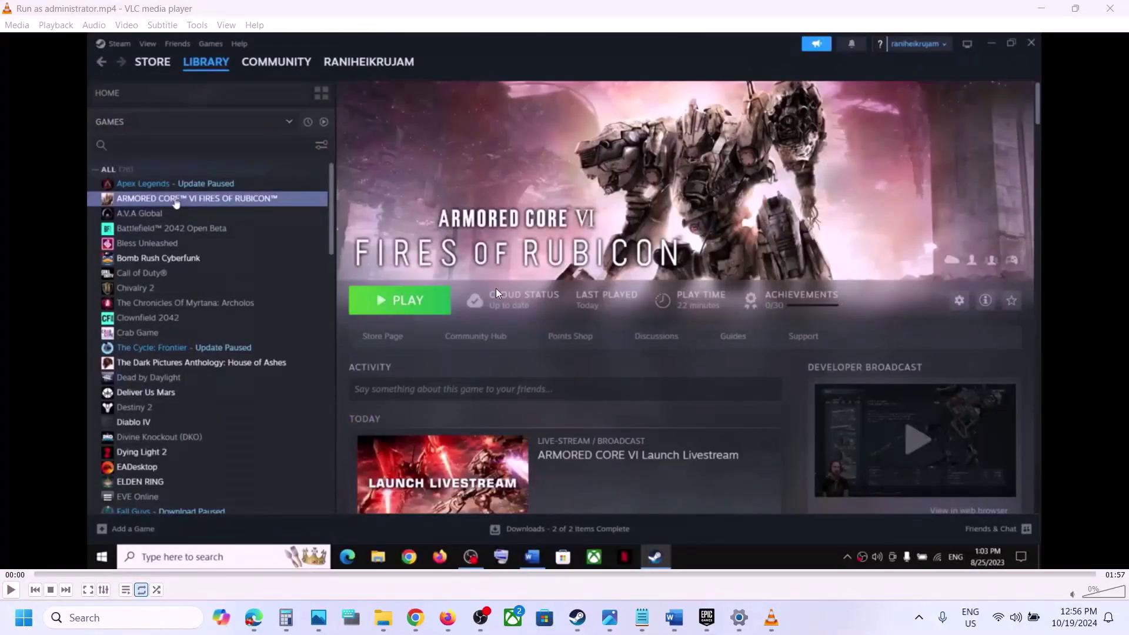
pyautogui.click(496, 288)
pyautogui.press('space')
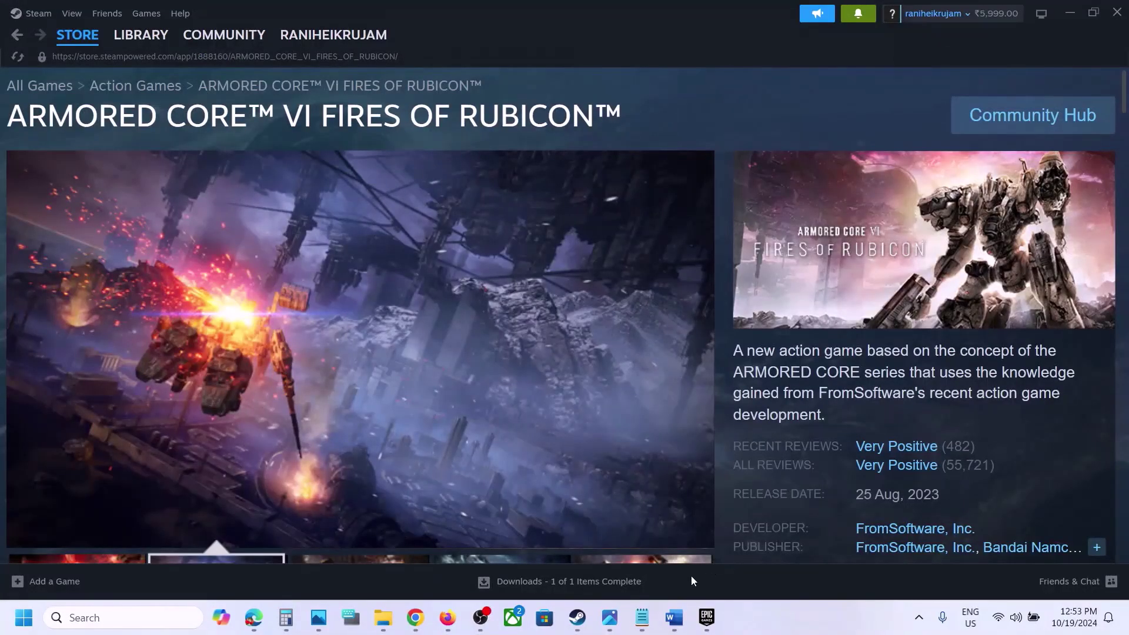
# - Show the Update Steam heading in Word, and in Steam bring up the option to check for client updates
pyautogui.click(674, 617)
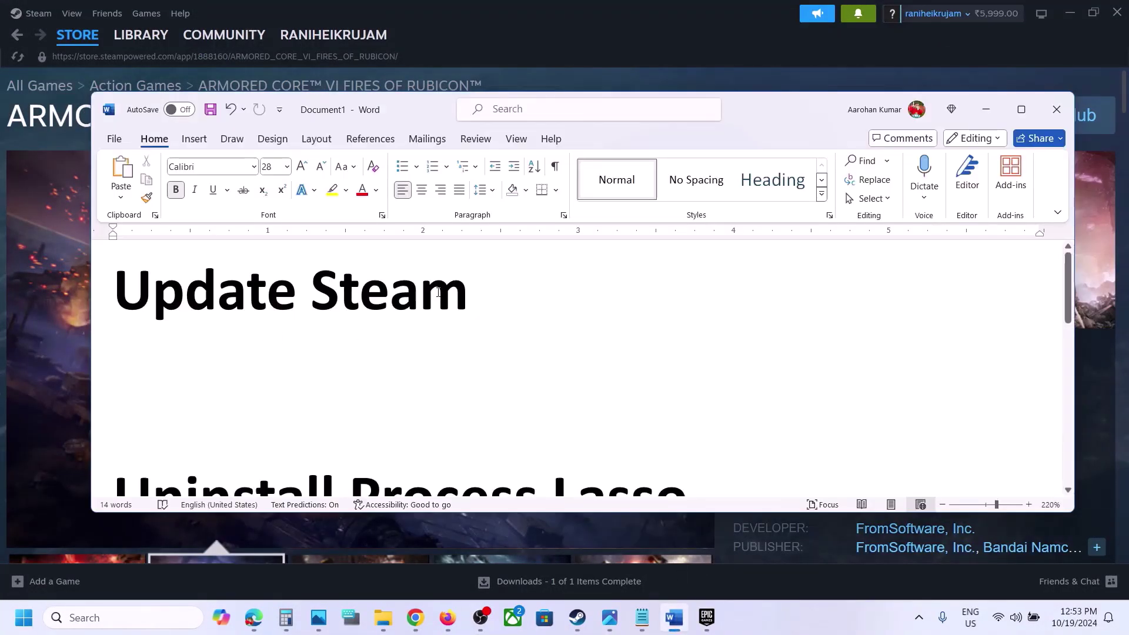
pyautogui.click(36, 14)
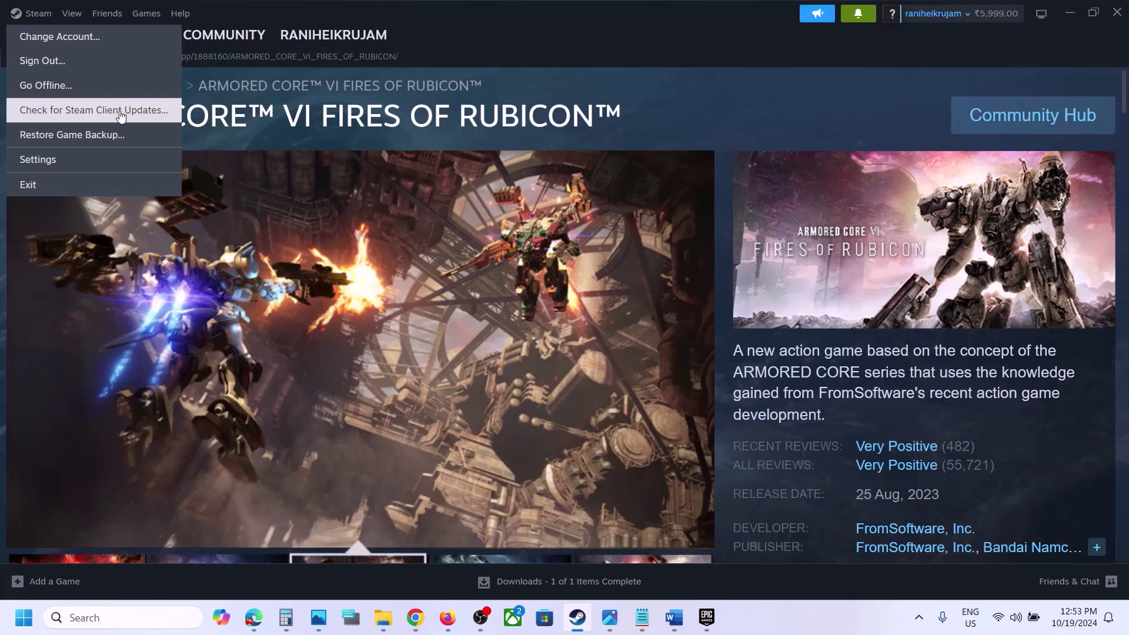
# - Return to the Word notes and highlight the Uninstall Process Lasso heading, including the program name on its own
pyautogui.click(674, 618)
pyautogui.scroll(-2, 428, 383)
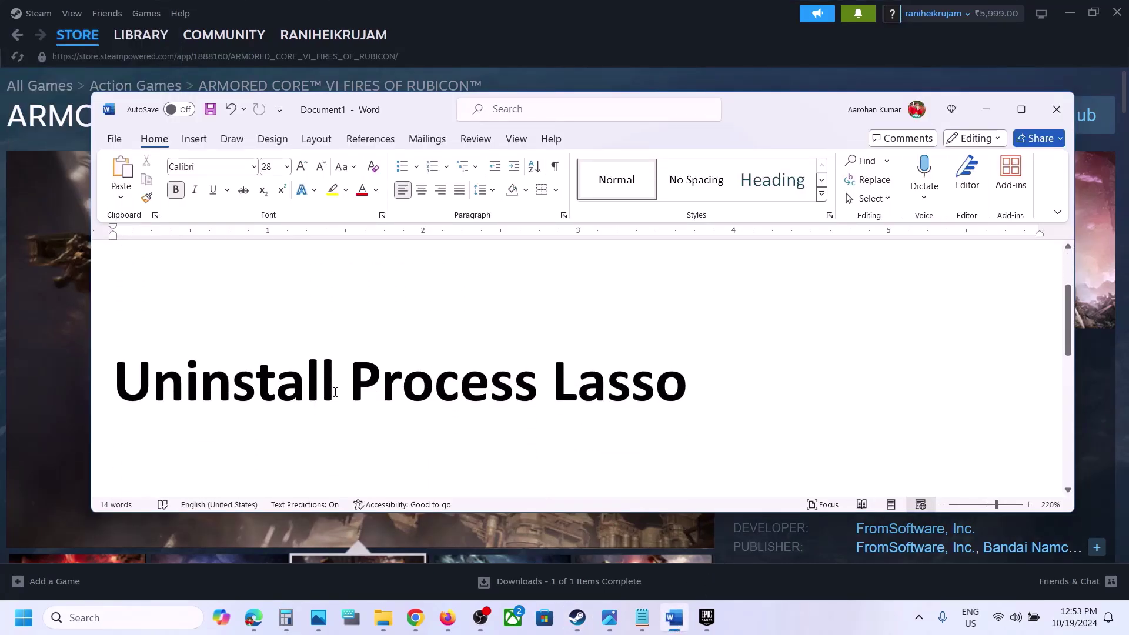
pyautogui.moveTo(151, 361); pyautogui.dragTo(609, 371)
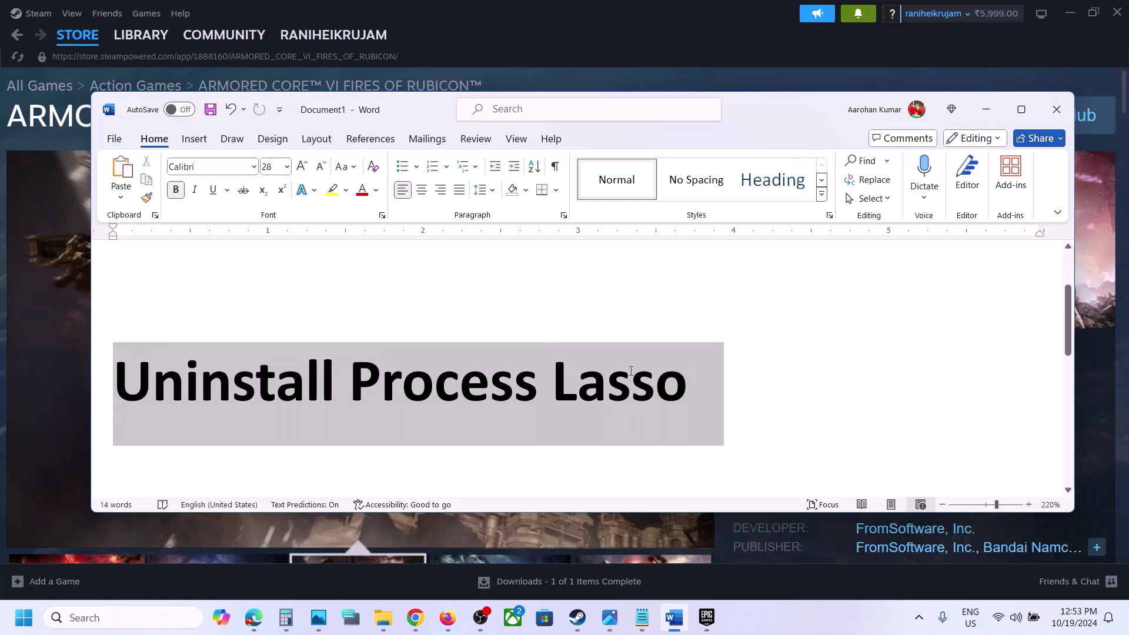
pyautogui.click(369, 393)
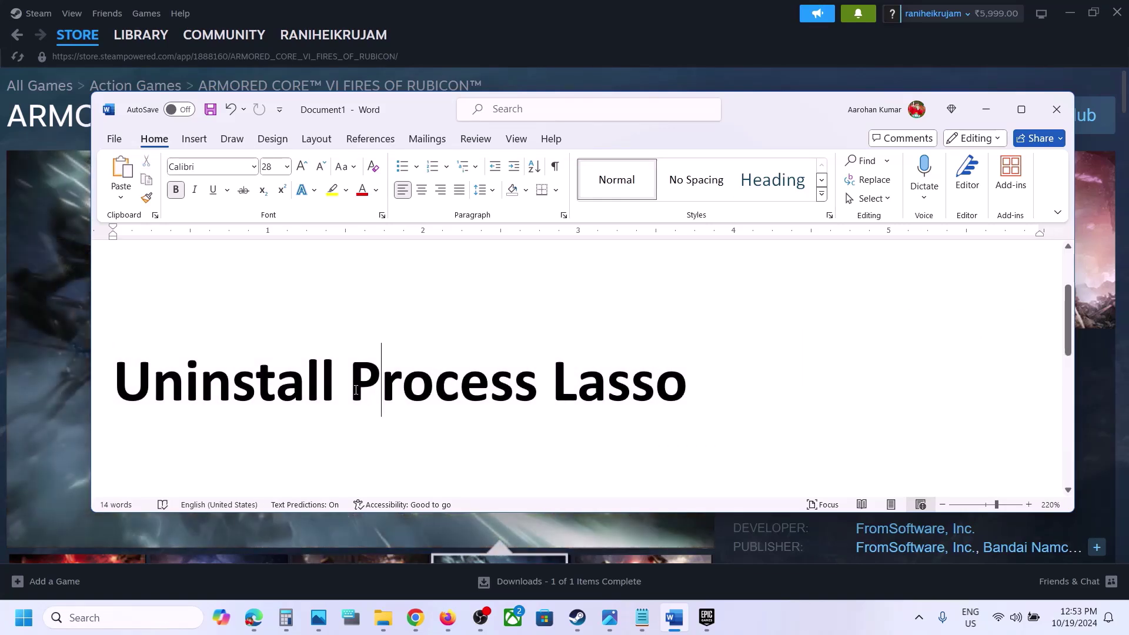
pyautogui.moveTo(351, 389); pyautogui.dragTo(676, 388)
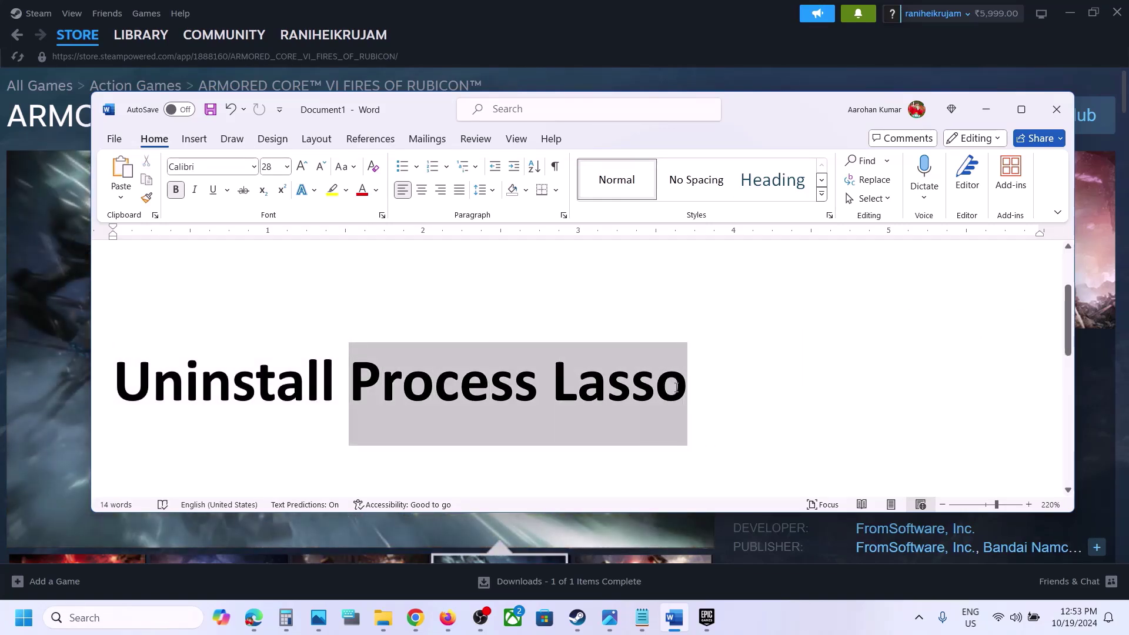
# - Show the computer's power options for a restart and dismiss them
pyautogui.click(24, 621)
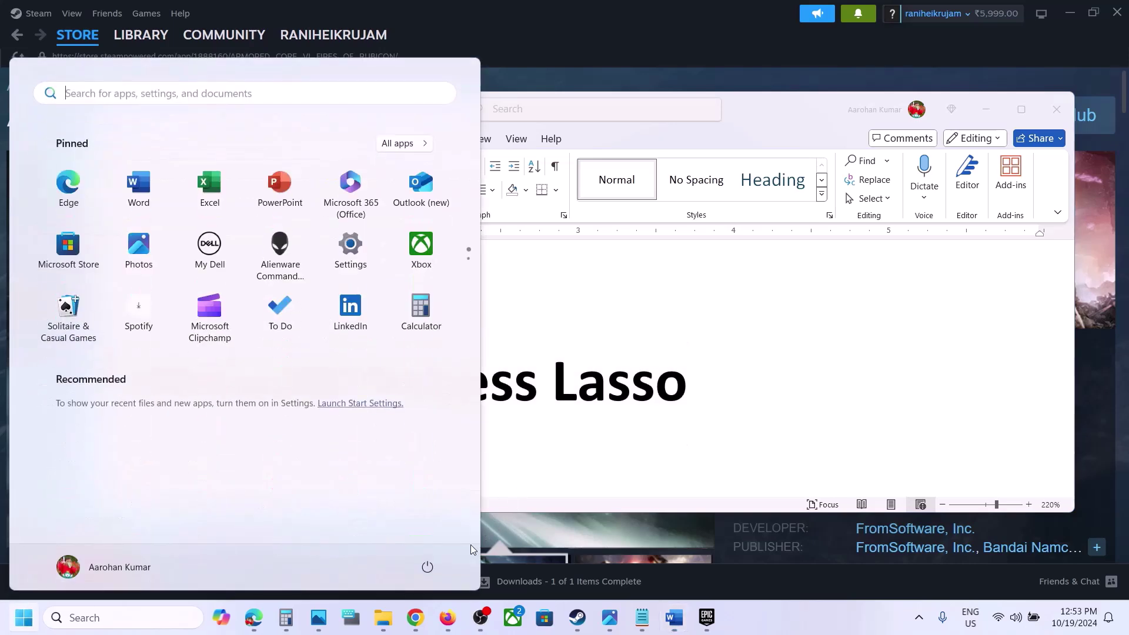
pyautogui.click(428, 566)
pyautogui.press('Escape')
pyautogui.press('Escape')
# - Highlight the Set Windows resolution to 1920x1080 heading in the Word notes
pyautogui.scroll(-2, 392, 411)
pyautogui.scroll(-3, 392, 411)
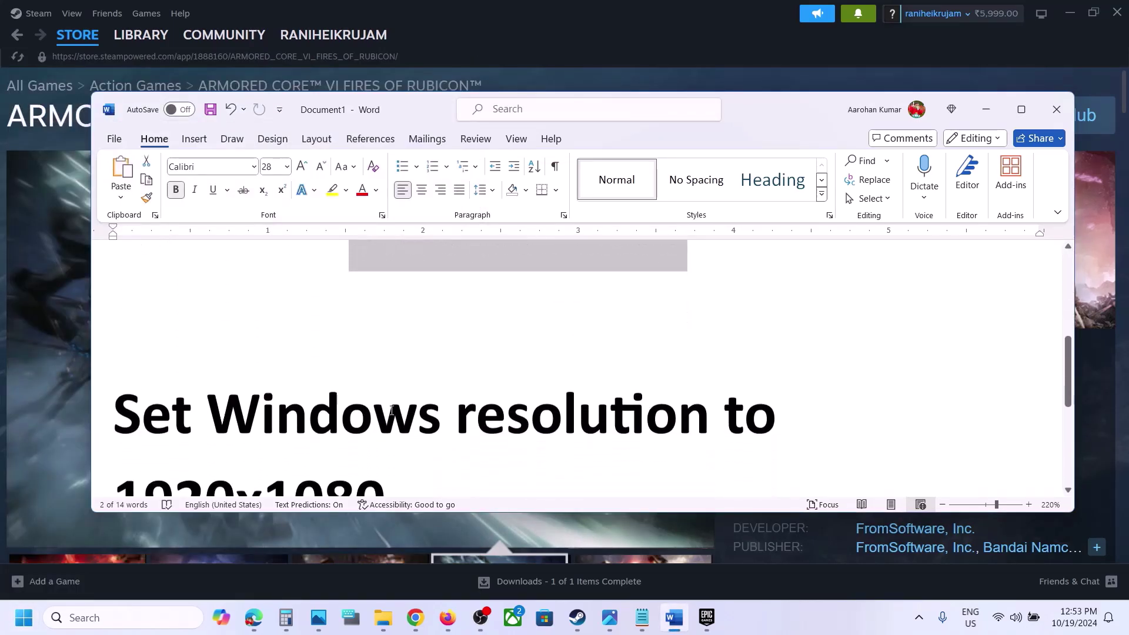
pyautogui.moveTo(129, 372); pyautogui.dragTo(460, 443)
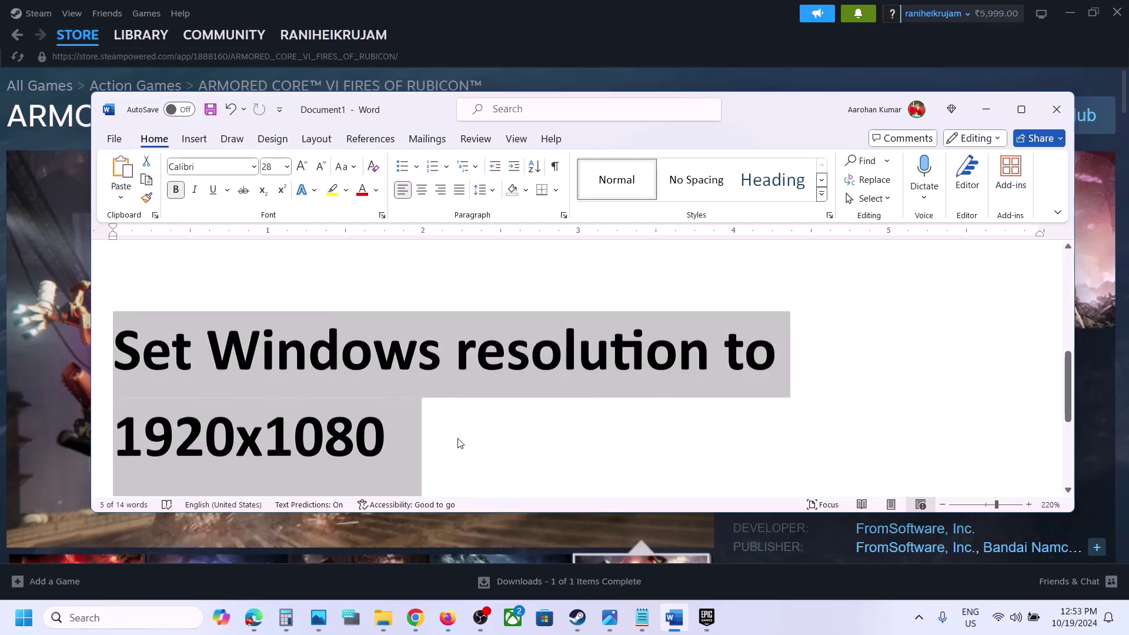
# - Open the Windows display settings and list the available display resolutions
pyautogui.press('super+i')
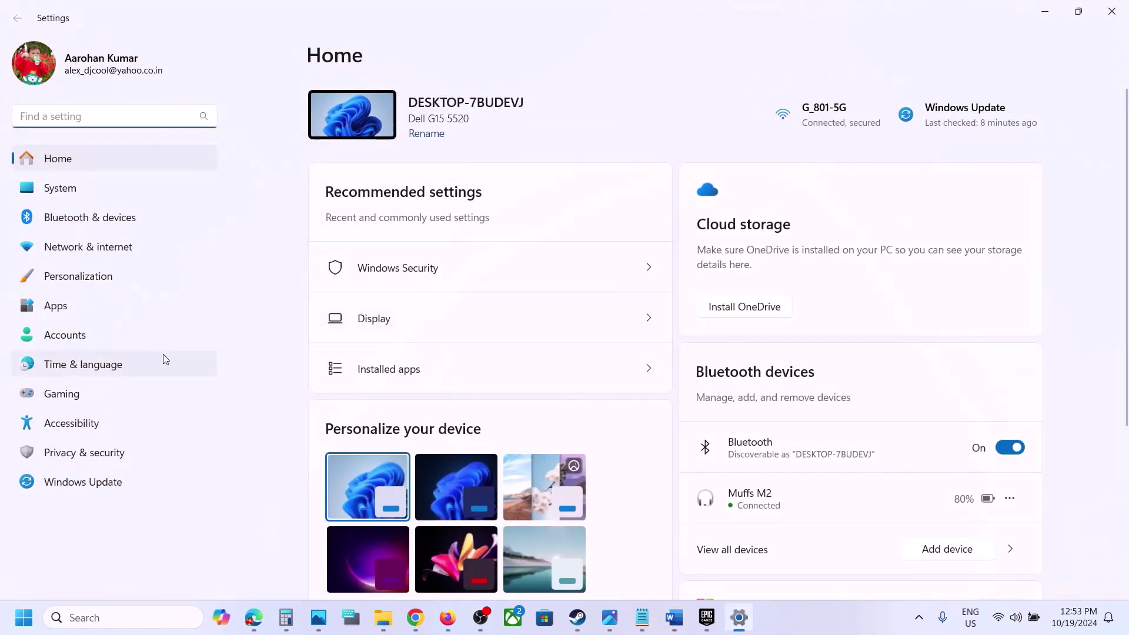
pyautogui.click(59, 189)
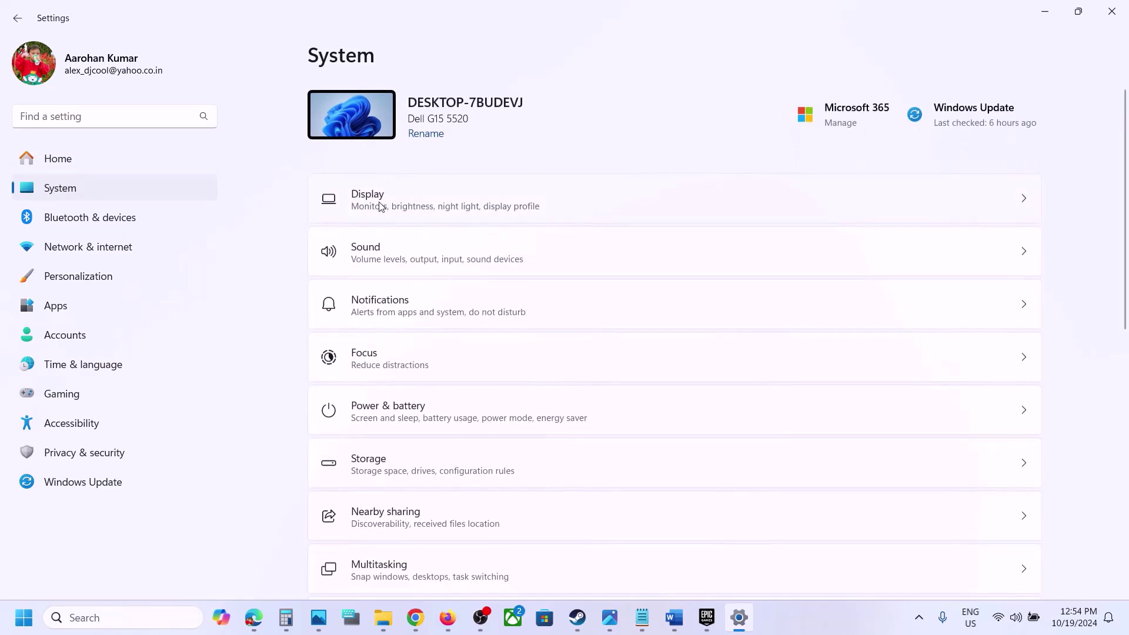
pyautogui.click(380, 206)
pyautogui.scroll(-2, 711, 315)
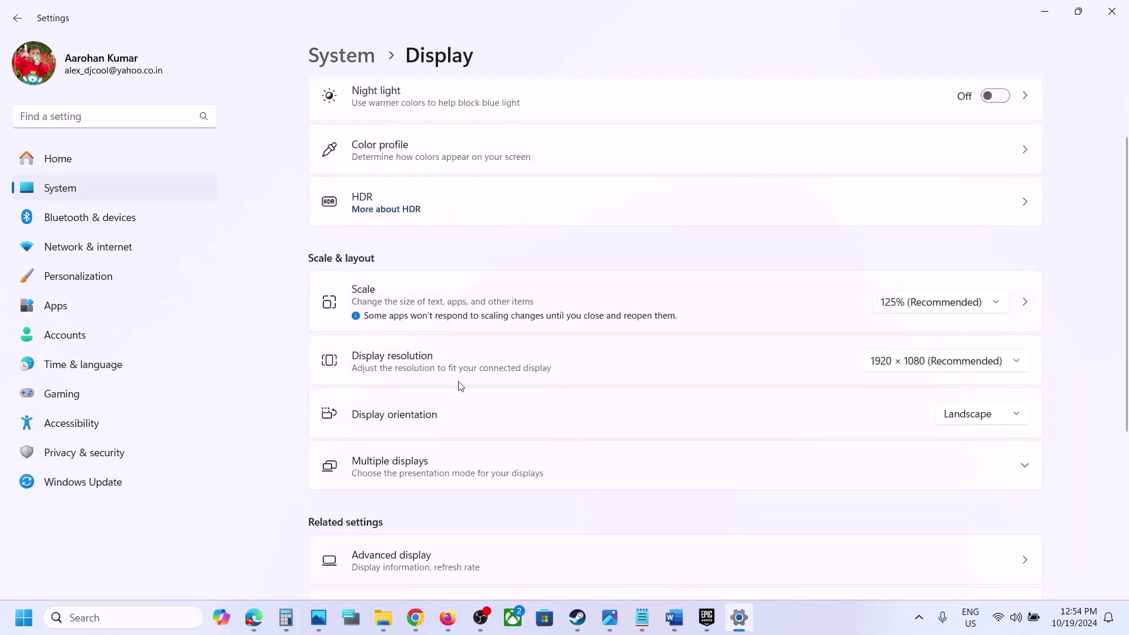
pyautogui.click(954, 366)
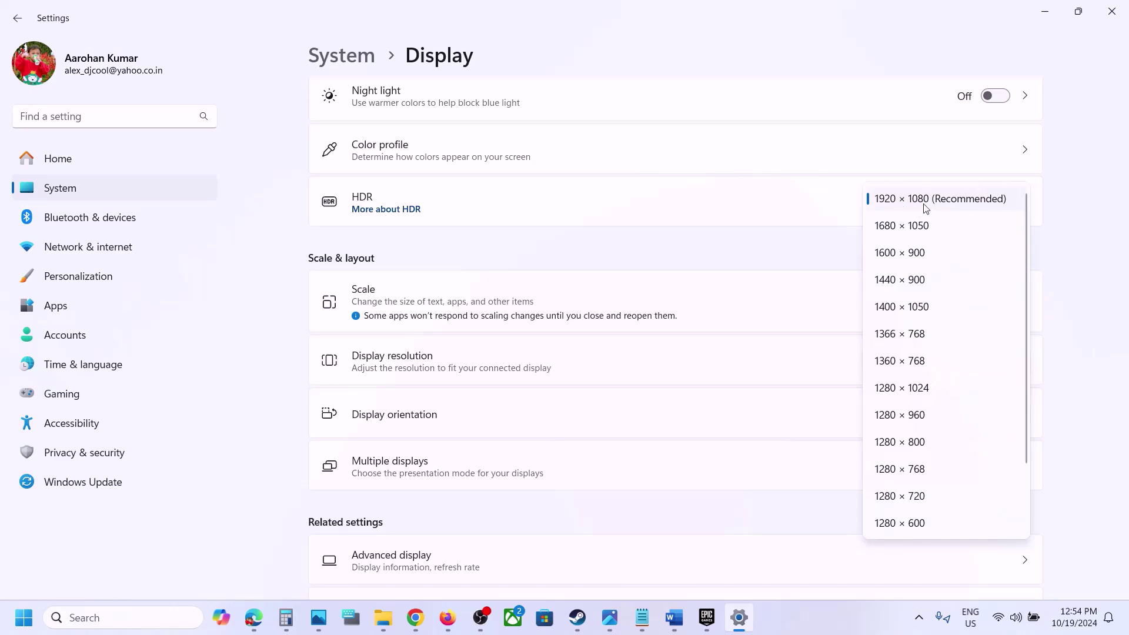
# - Switch back to the Word notes and highlight the Update Epic Games Launcher heading
pyautogui.click(675, 617)
pyautogui.scroll(-4, 558, 396)
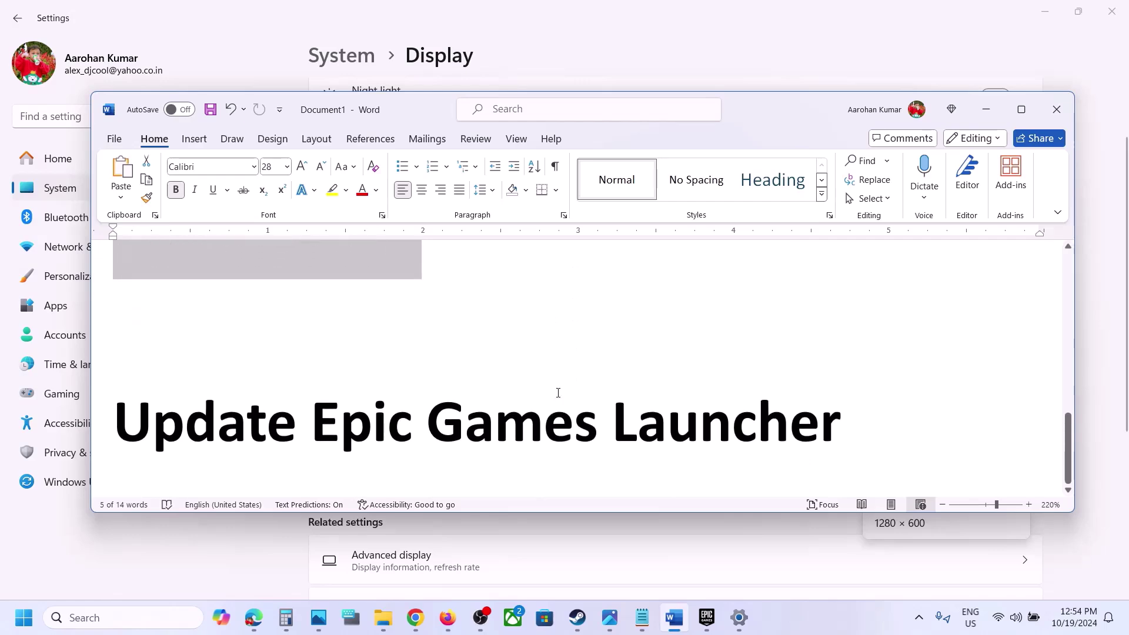
pyautogui.moveTo(133, 428); pyautogui.dragTo(847, 433)
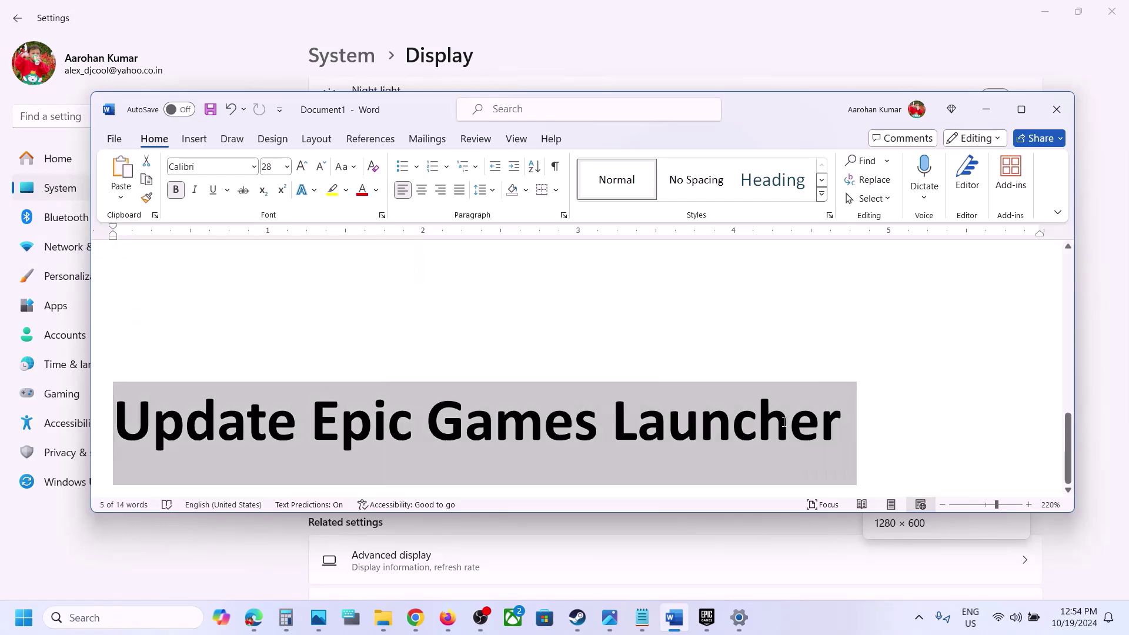
# - Open the Epic Games Launcher settings and view the example image of the Restart and Update option
pyautogui.click(707, 618)
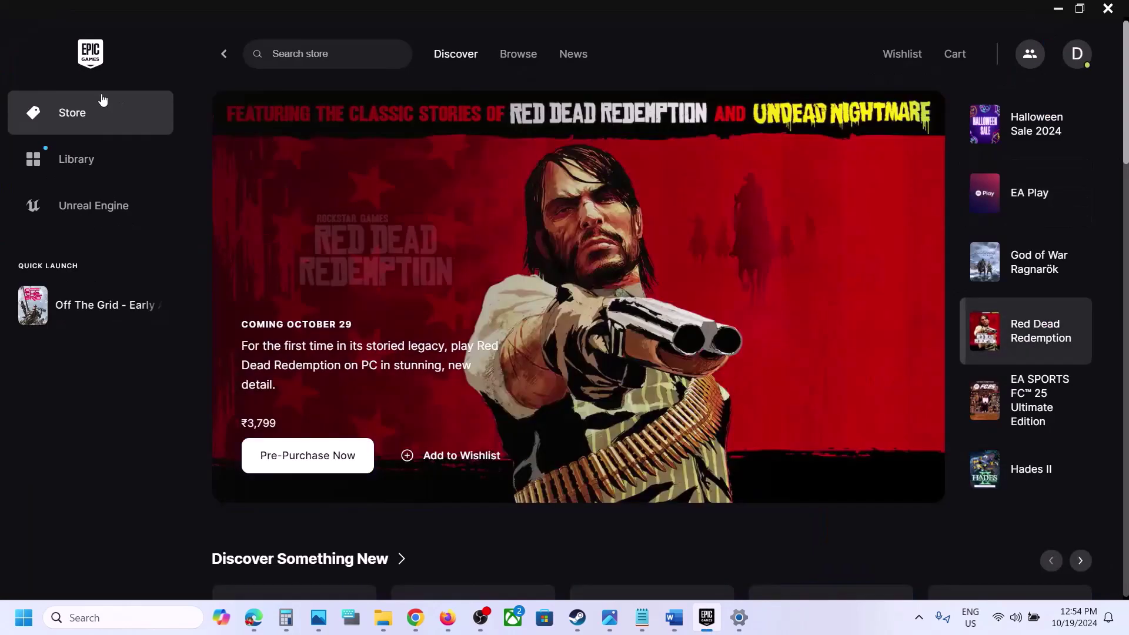
pyautogui.click(1079, 55)
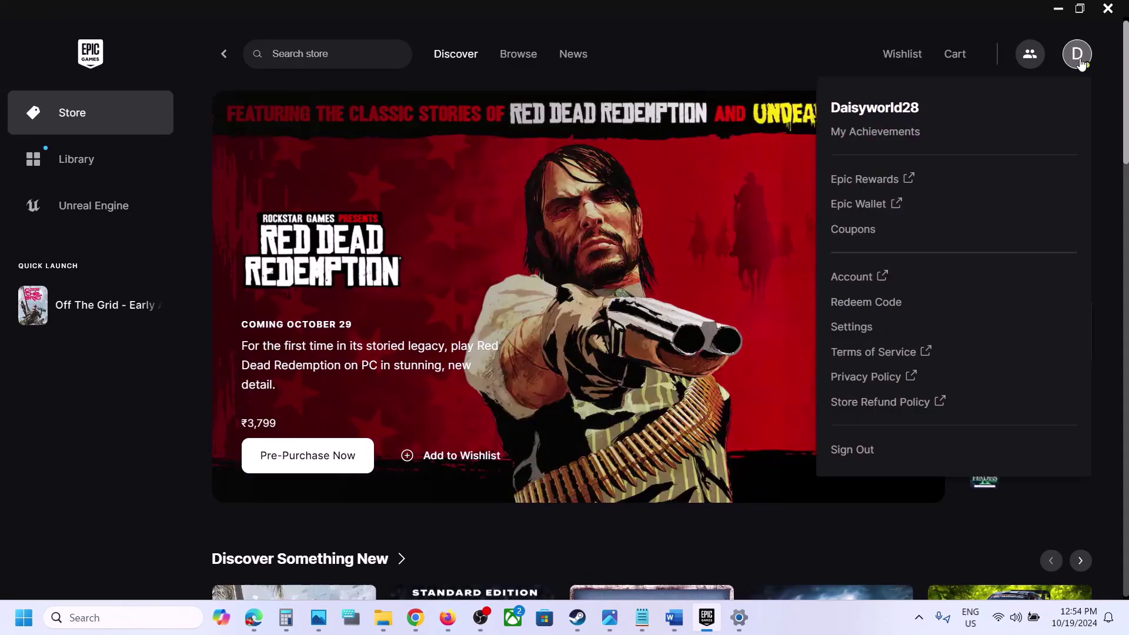
pyautogui.click(854, 326)
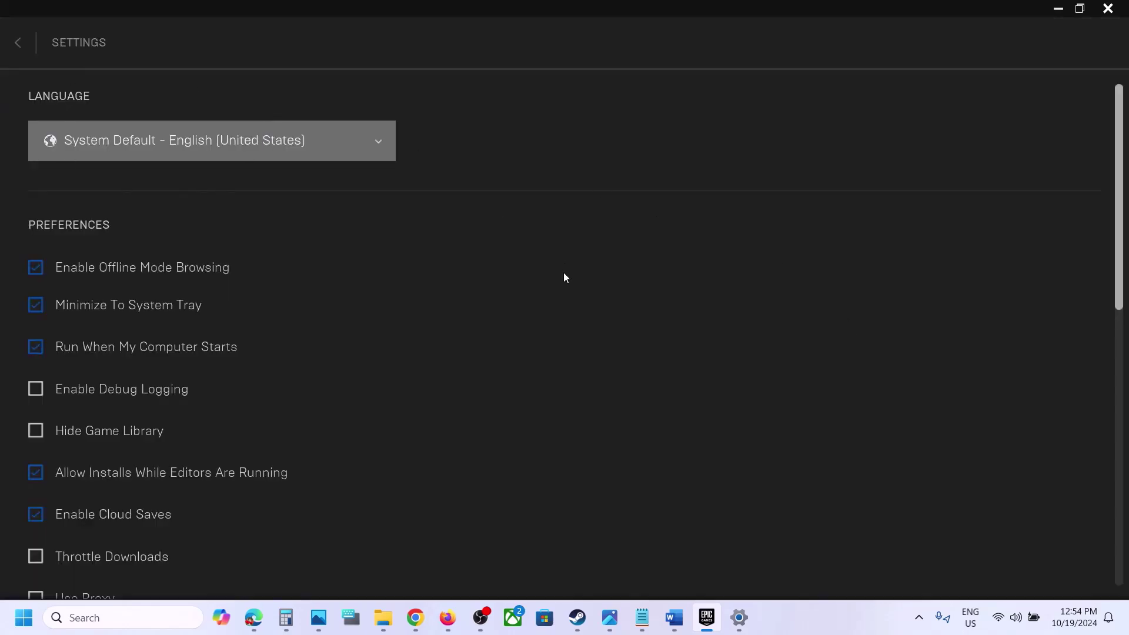
pyautogui.moveTo(605, 618)
pyautogui.click(704, 563)
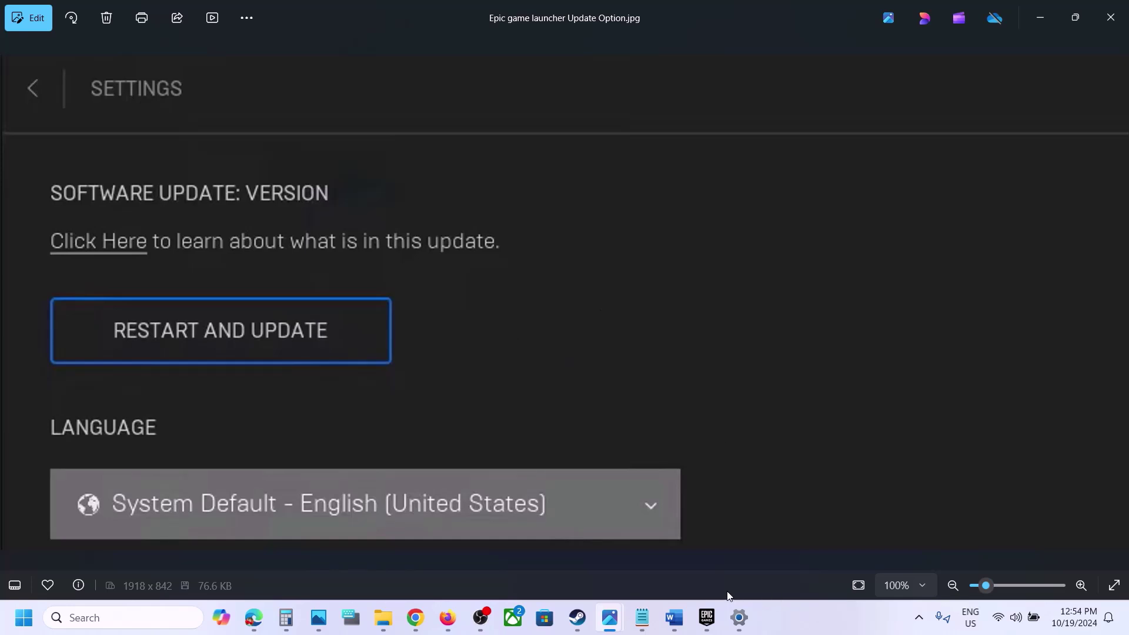
# - Search Windows for "epic", show the Run as administrator option for Epic Games Launcher, and dismiss the search
pyautogui.click(116, 617)
pyautogui.write('epic')
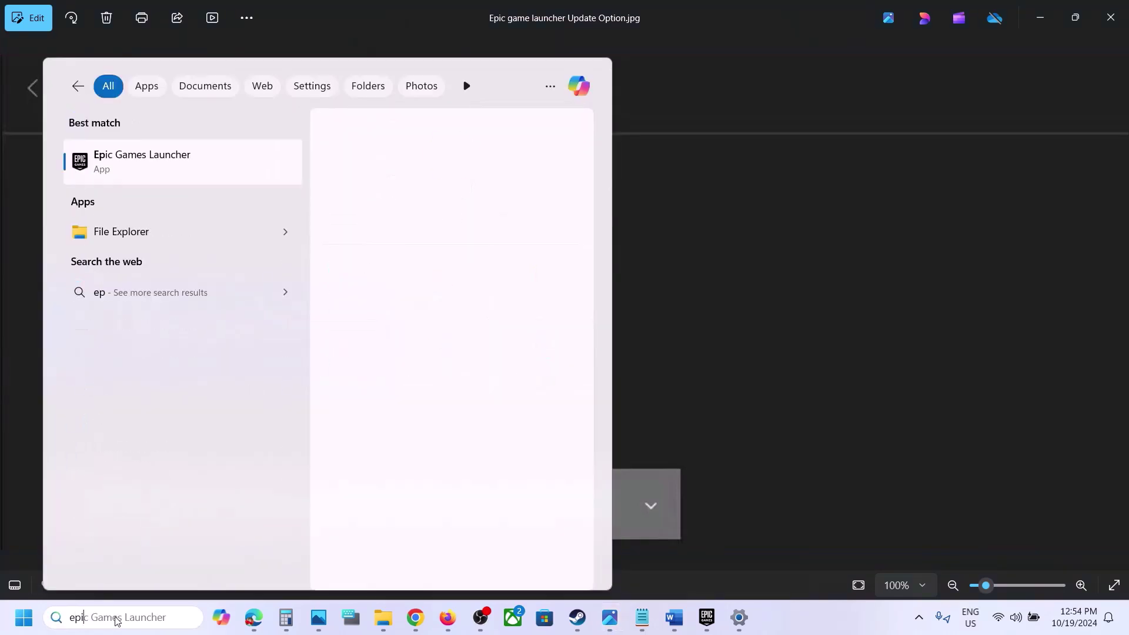
pyautogui.rightClick(146, 168)
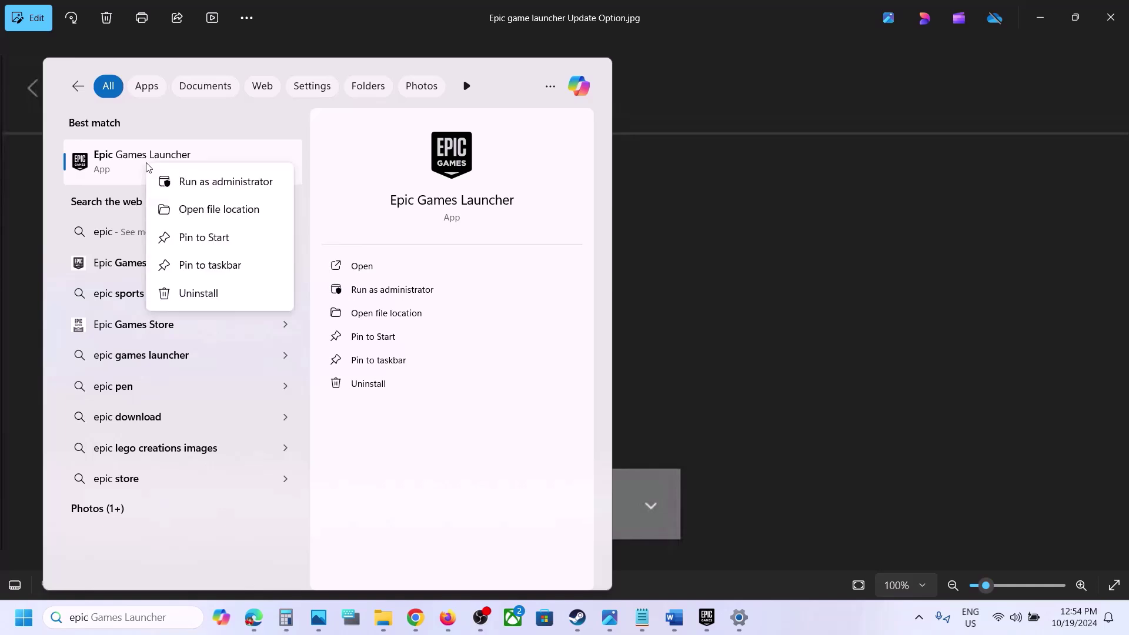
pyautogui.click(822, 278)
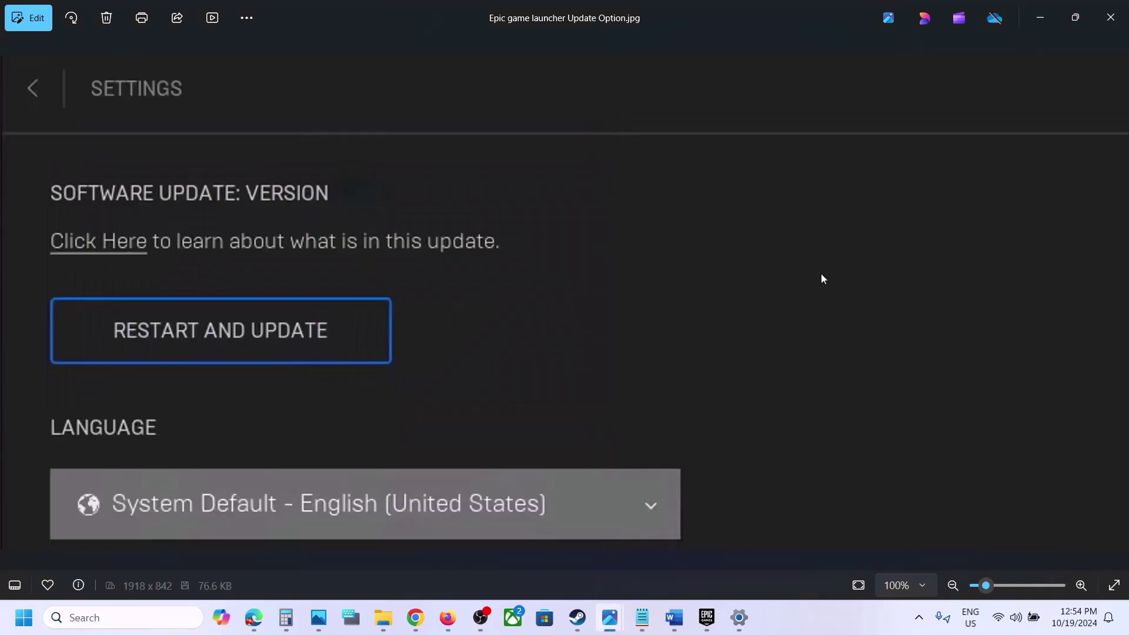
# - Return to the Word notes and advance to step 3 on verifying the game files
pyautogui.click(674, 618)
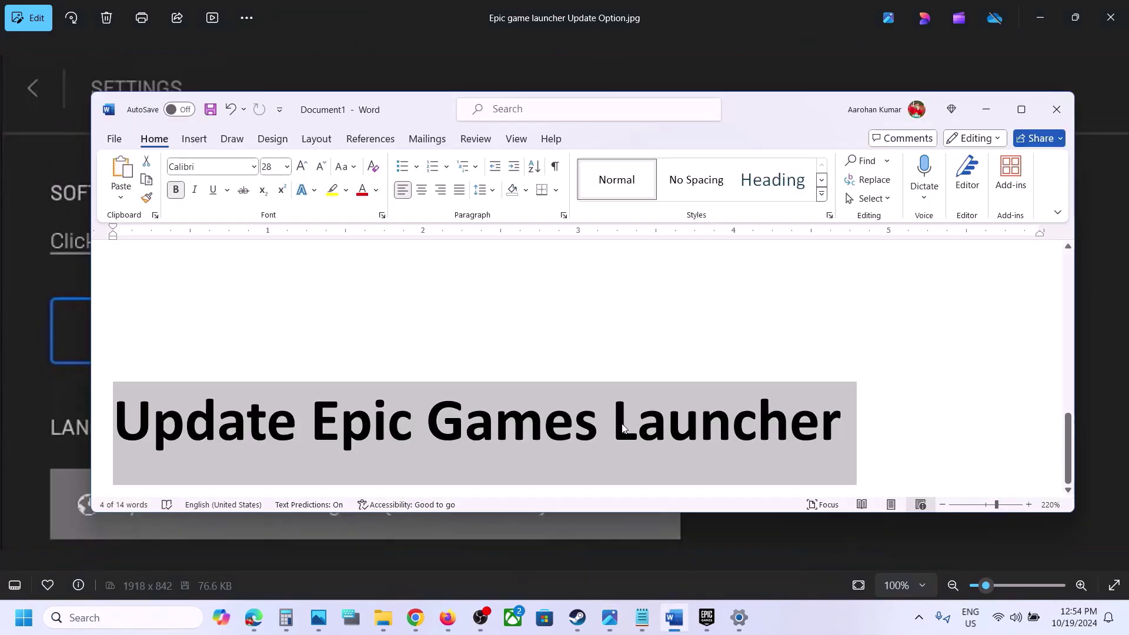
pyautogui.click(777, 621)
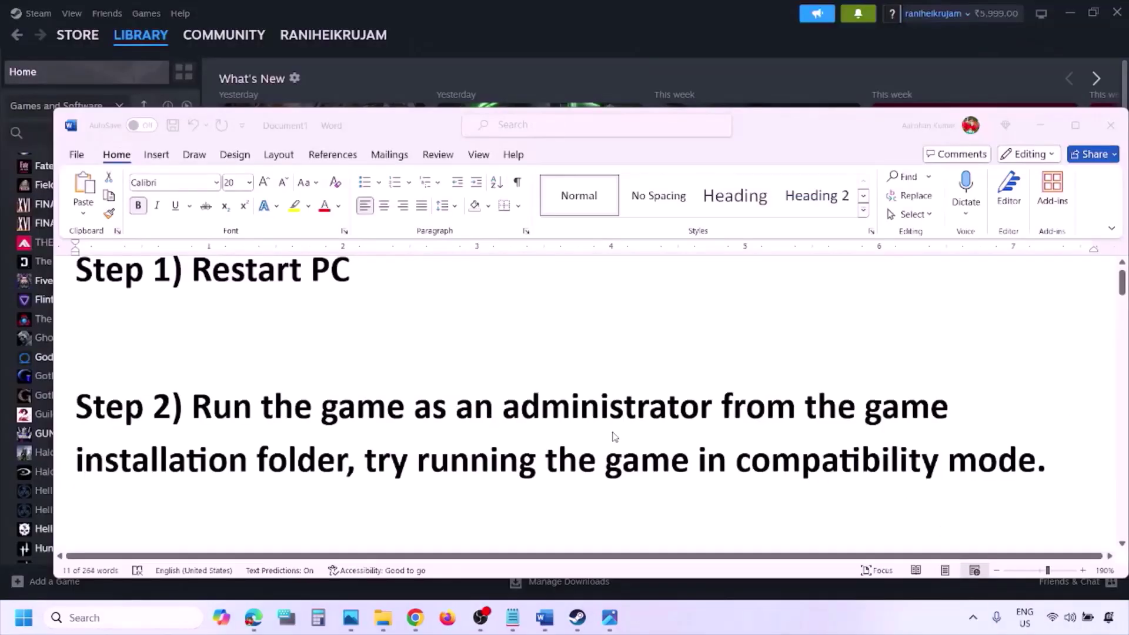
pyautogui.scroll(-3, 614, 437)
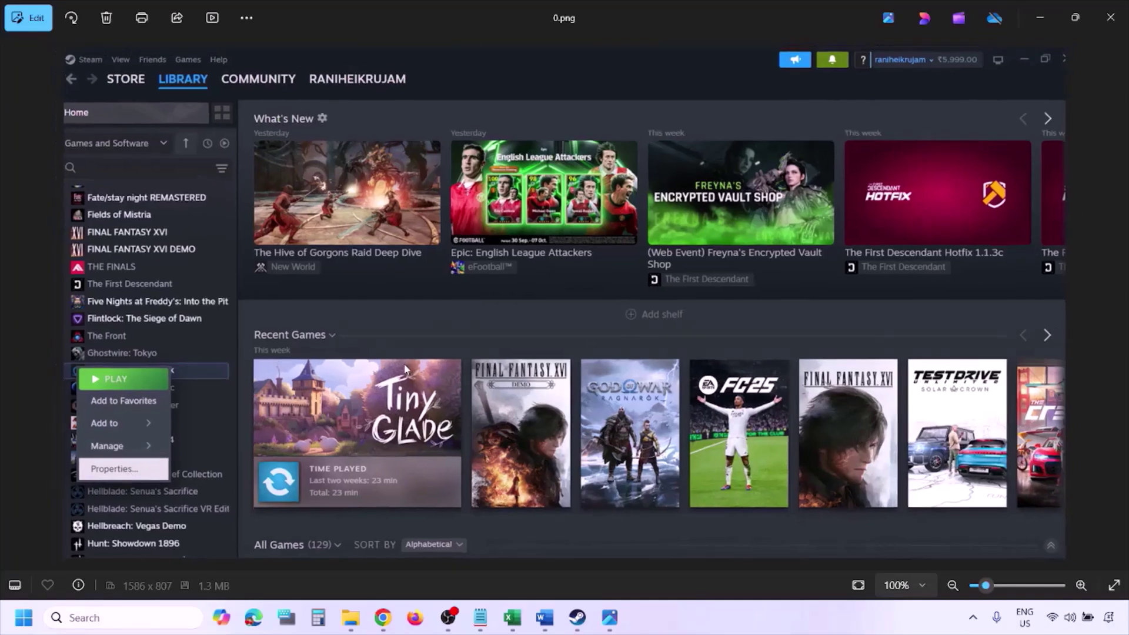
# - View the Photos screenshots showing the game's Properties option and Verify integrity of game files under Installed Files
pyautogui.scroll(-1, 406, 369)
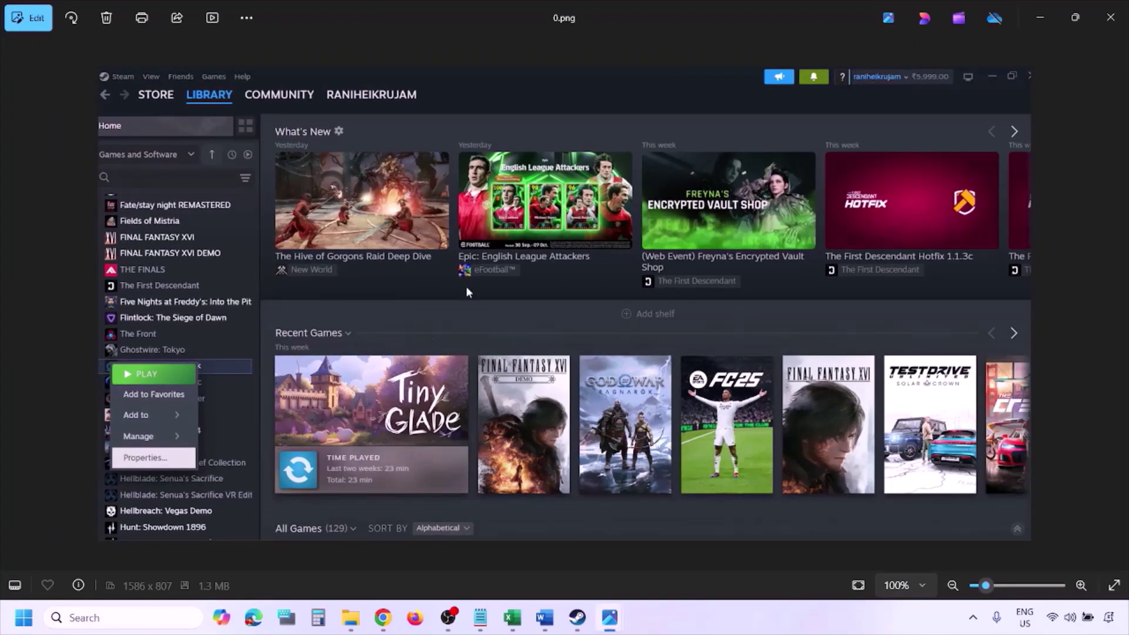
pyautogui.press('Right')
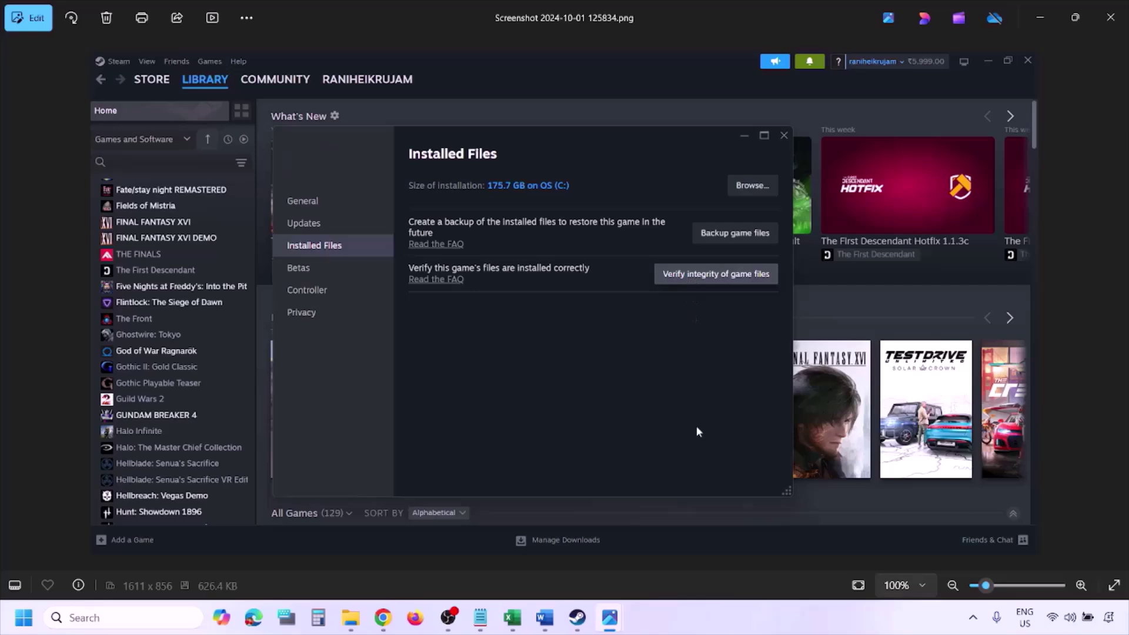
pyautogui.click(610, 617)
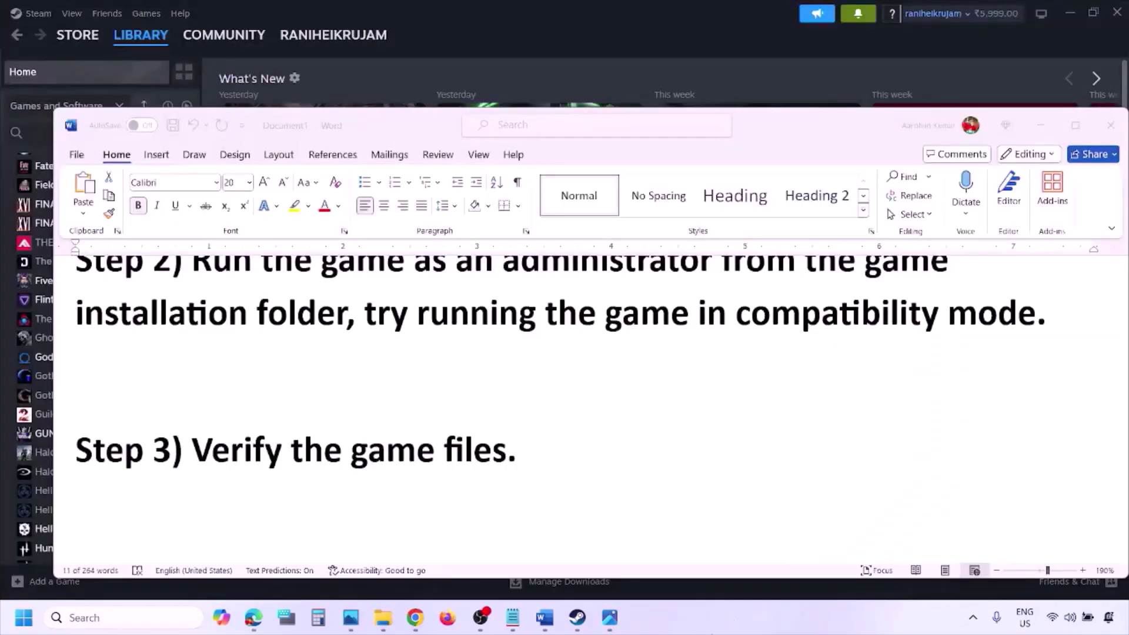
# - Advance the Word notes to step 4, highlight the words "Windows Security", and leave the document
pyautogui.scroll(-2, 600, 544)
pyautogui.scroll(-1, 600, 544)
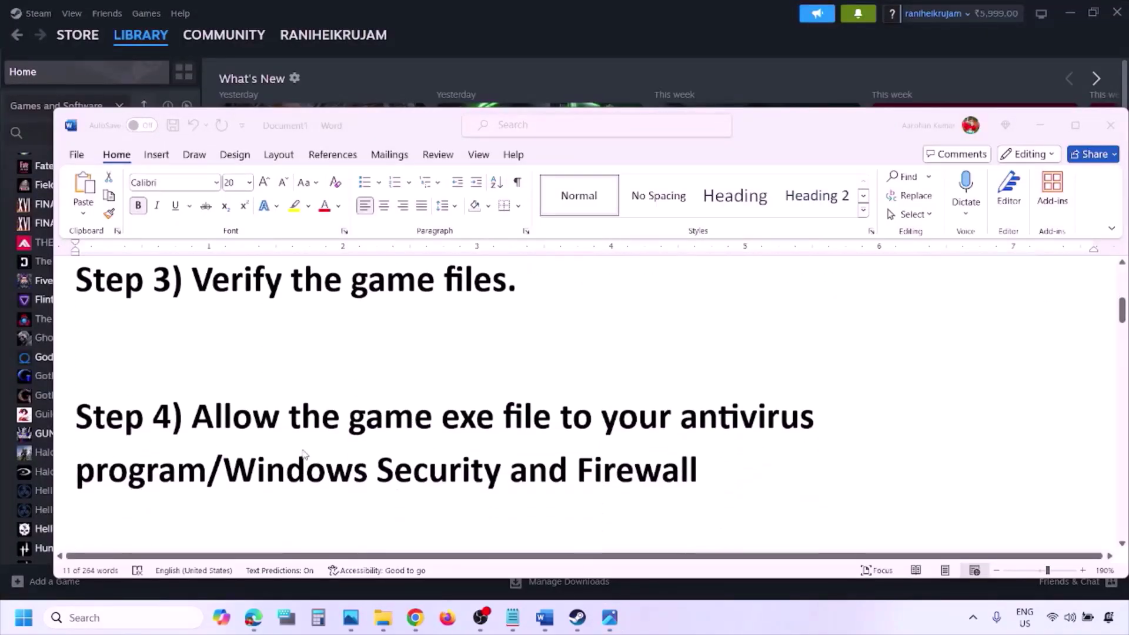
pyautogui.click(207, 468)
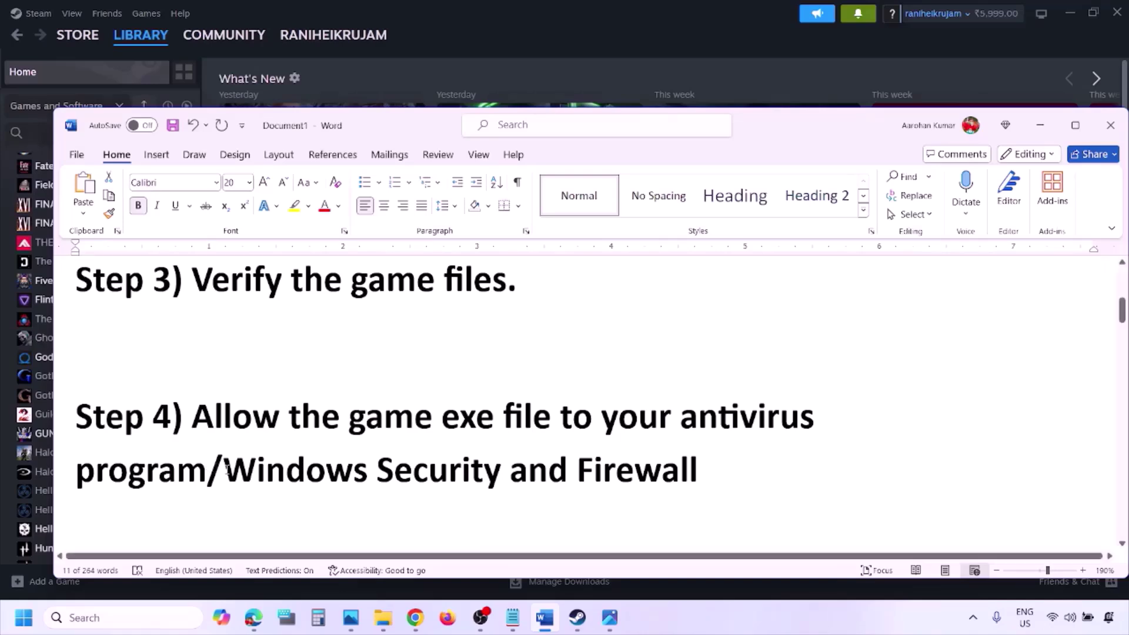
pyautogui.moveTo(229, 470); pyautogui.dragTo(507, 471)
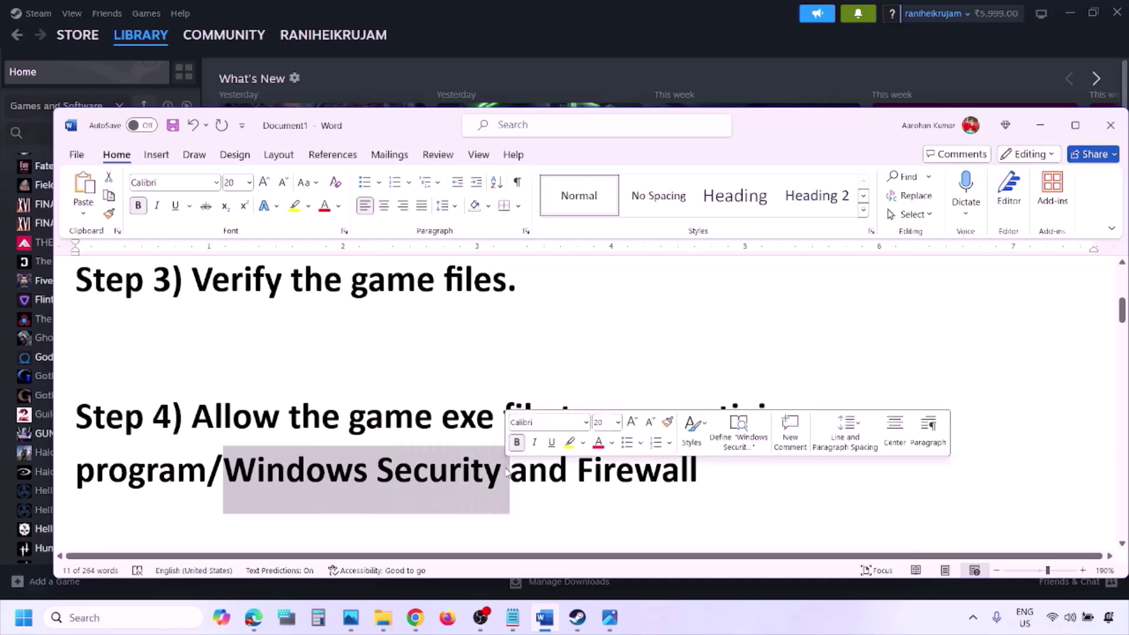
pyautogui.click(750, 628)
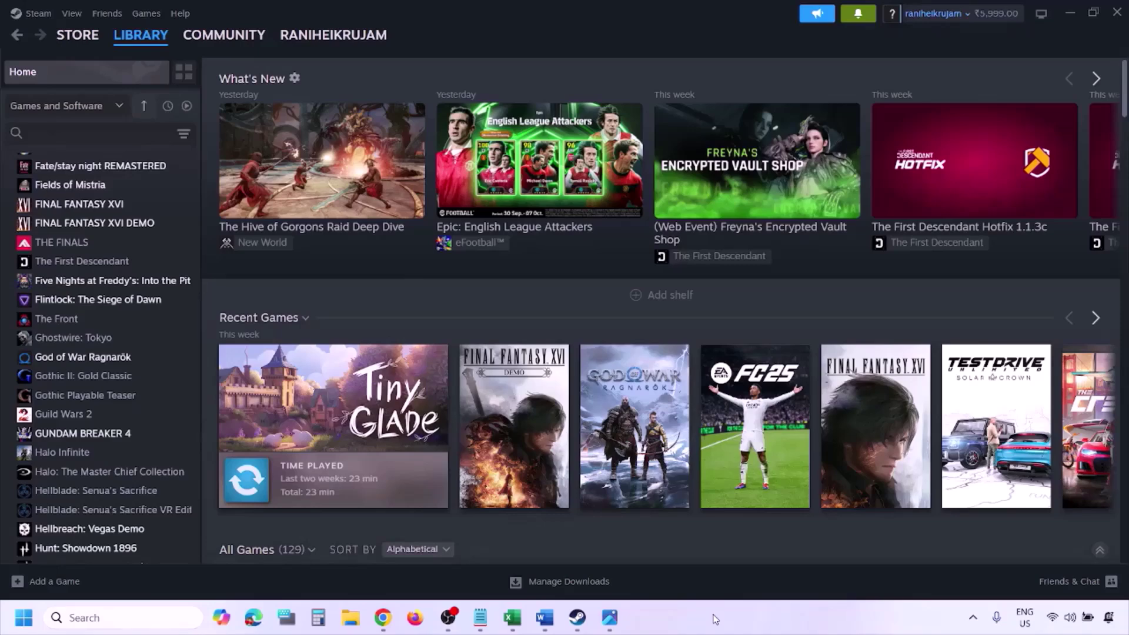
# - Open the Virus & threat protection page of Windows Security through the Privacy & security settings
pyautogui.press('super+i')
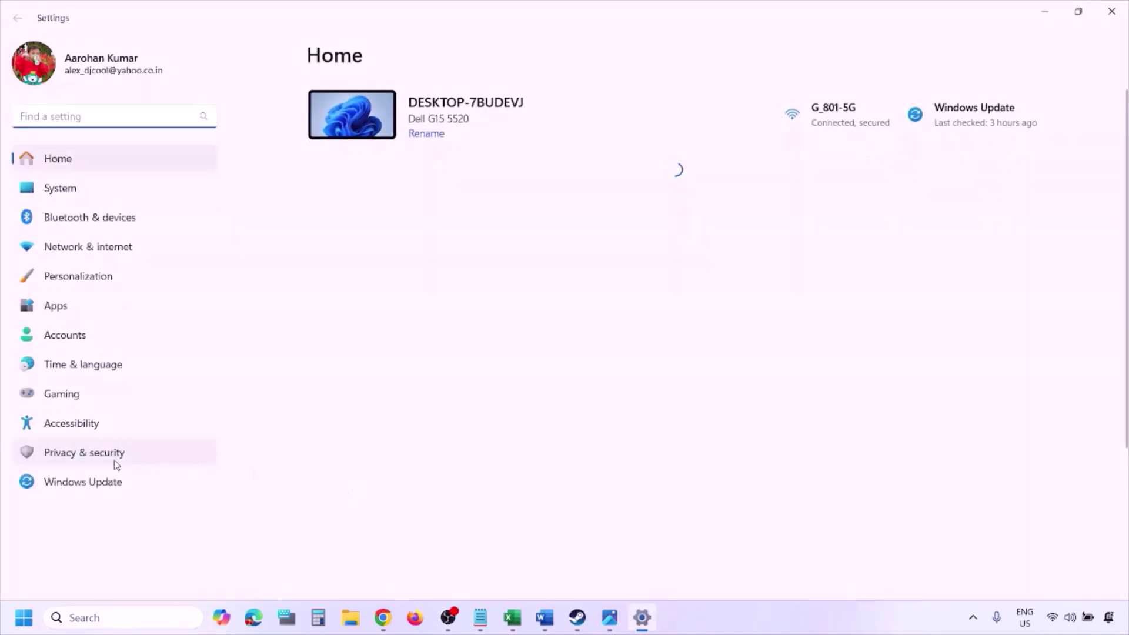
pyautogui.click(117, 462)
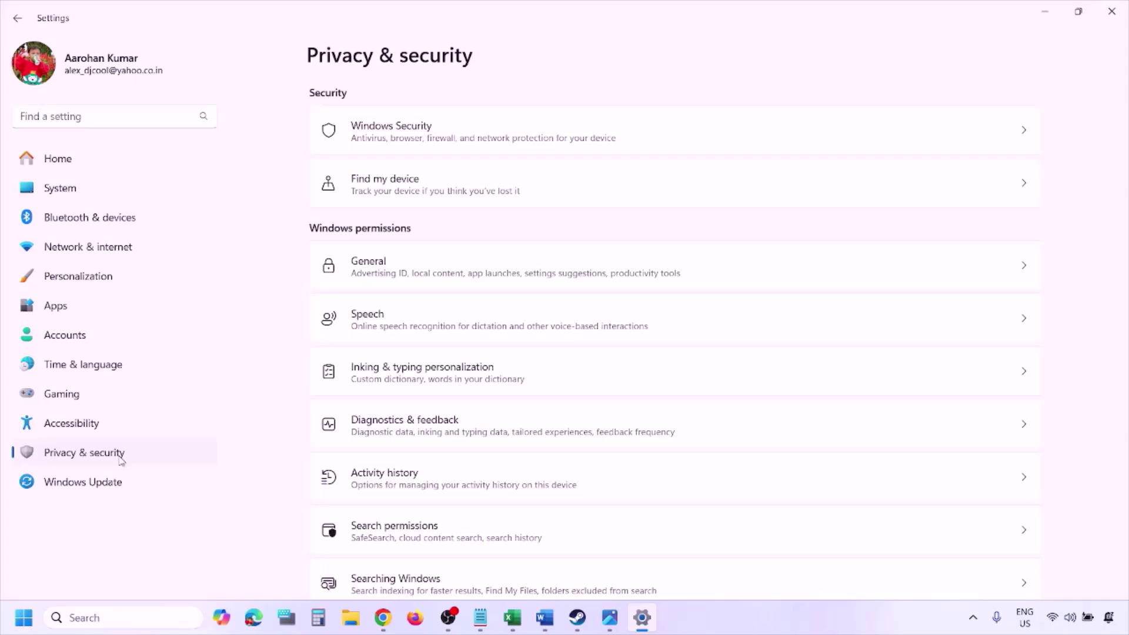
pyautogui.click(406, 139)
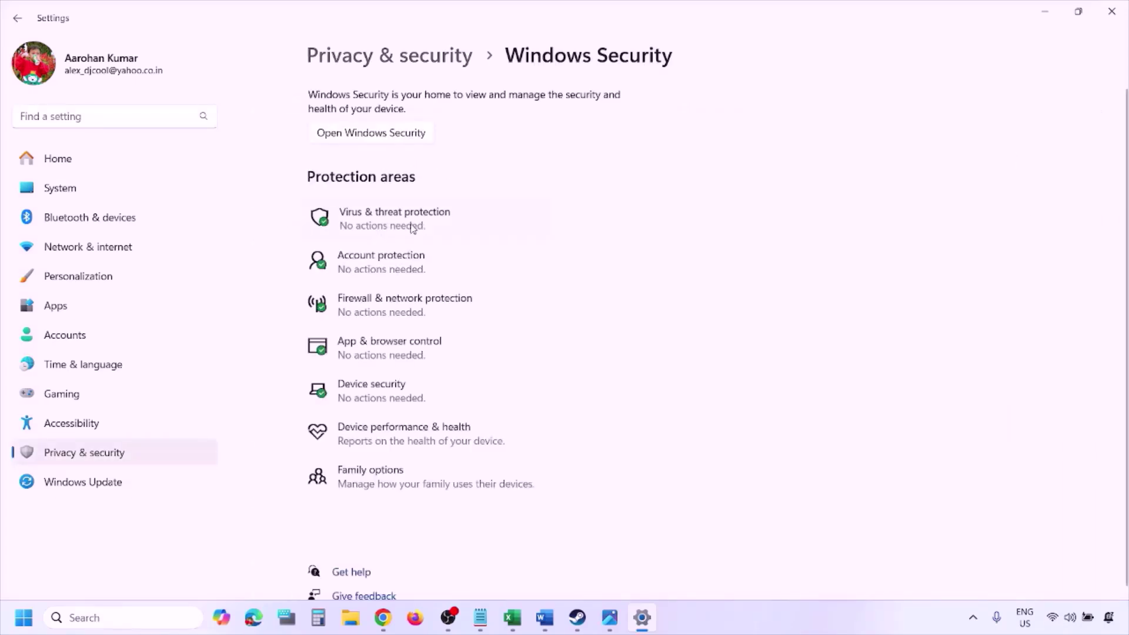
pyautogui.click(413, 229)
# - Open the Ransomware protection settings and show the apps allowed through Controlled folder access
pyautogui.scroll(-3, 431, 408)
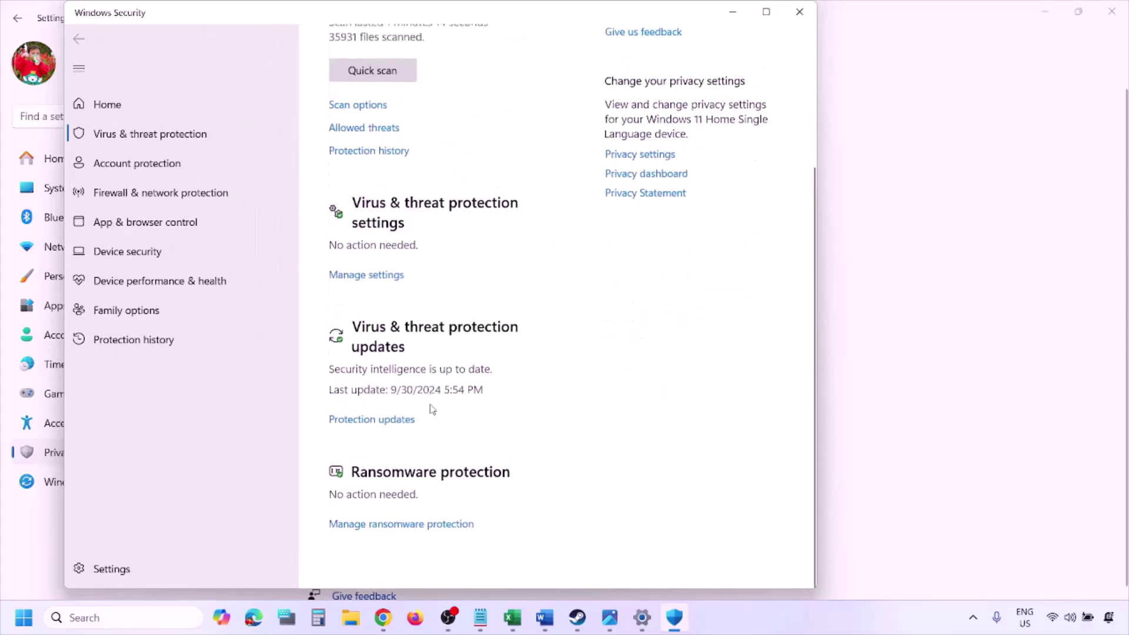
pyautogui.scroll(2, 414, 536)
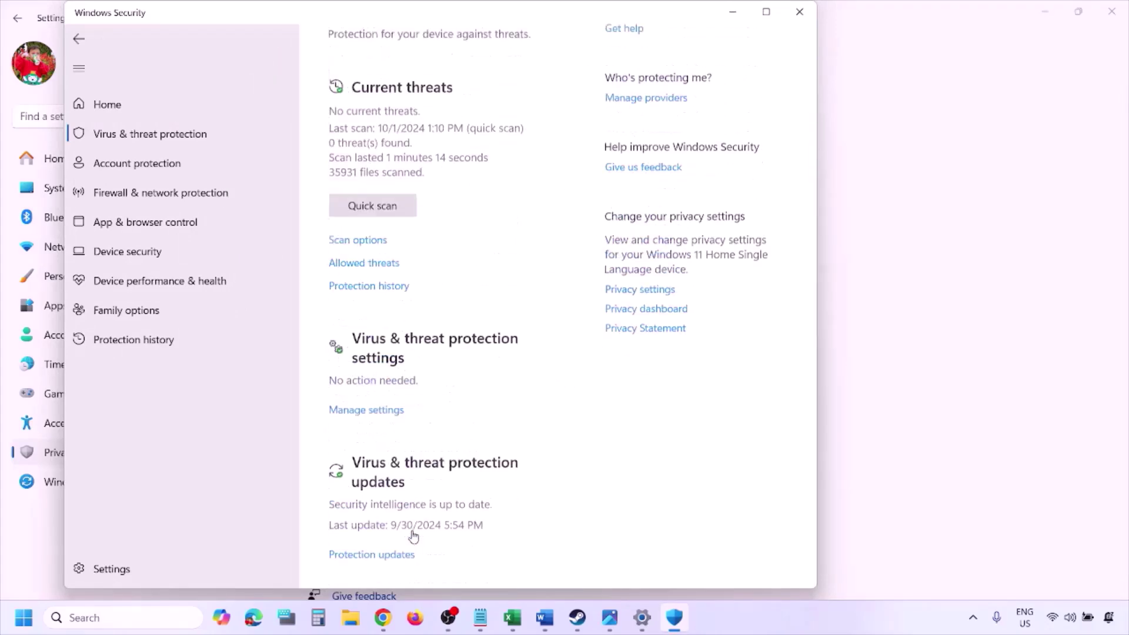
pyautogui.click(413, 537)
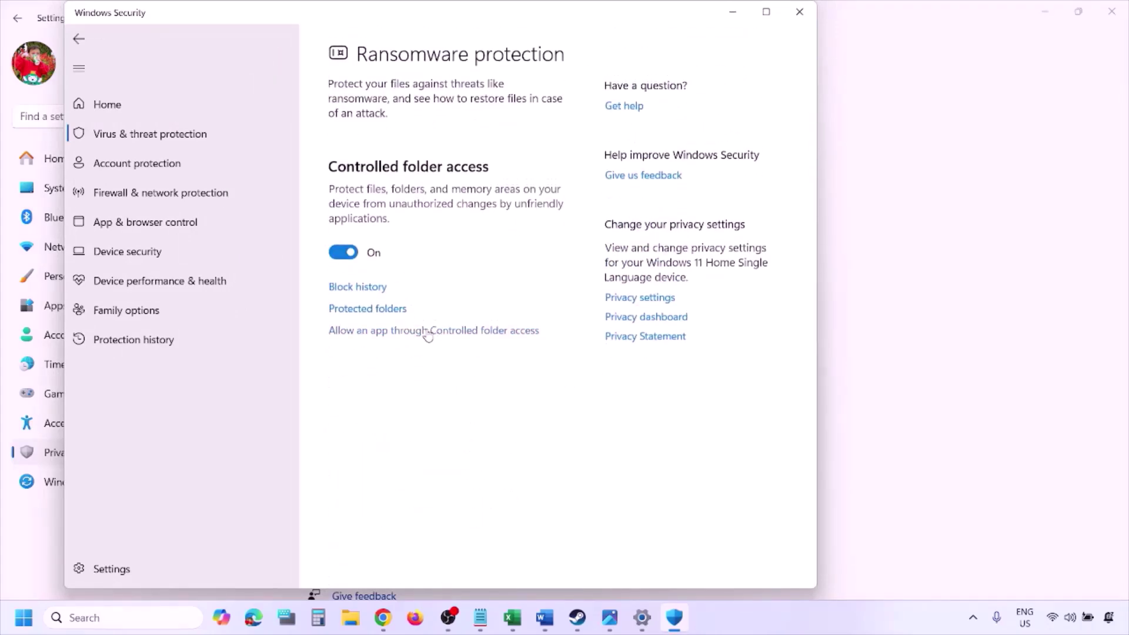
pyautogui.click(428, 331)
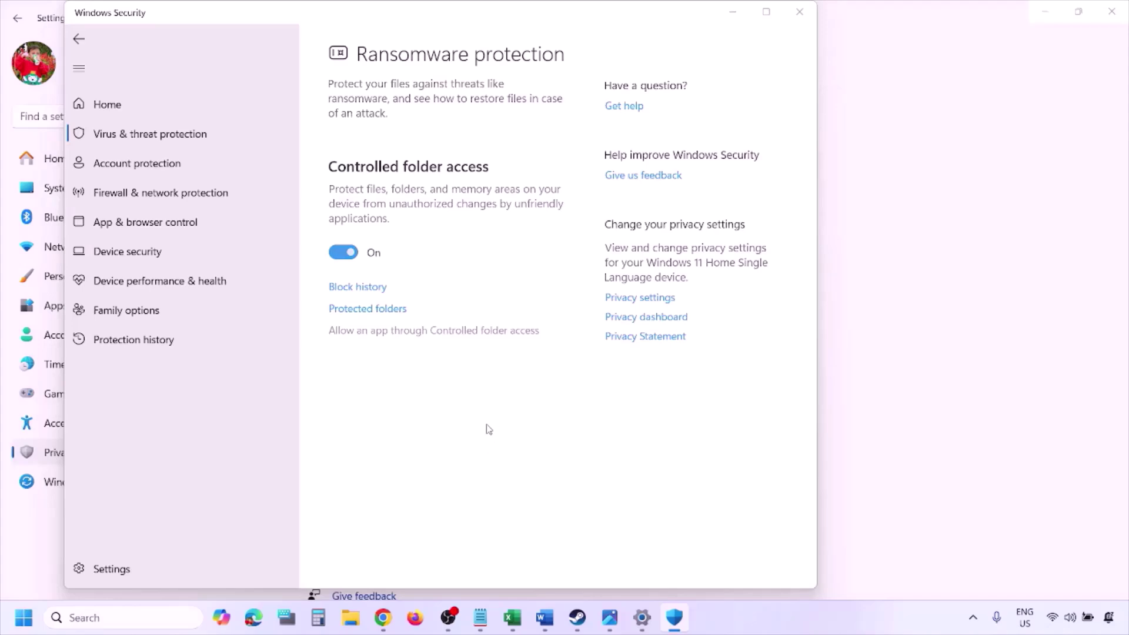
pyautogui.scroll(3, 391, 171)
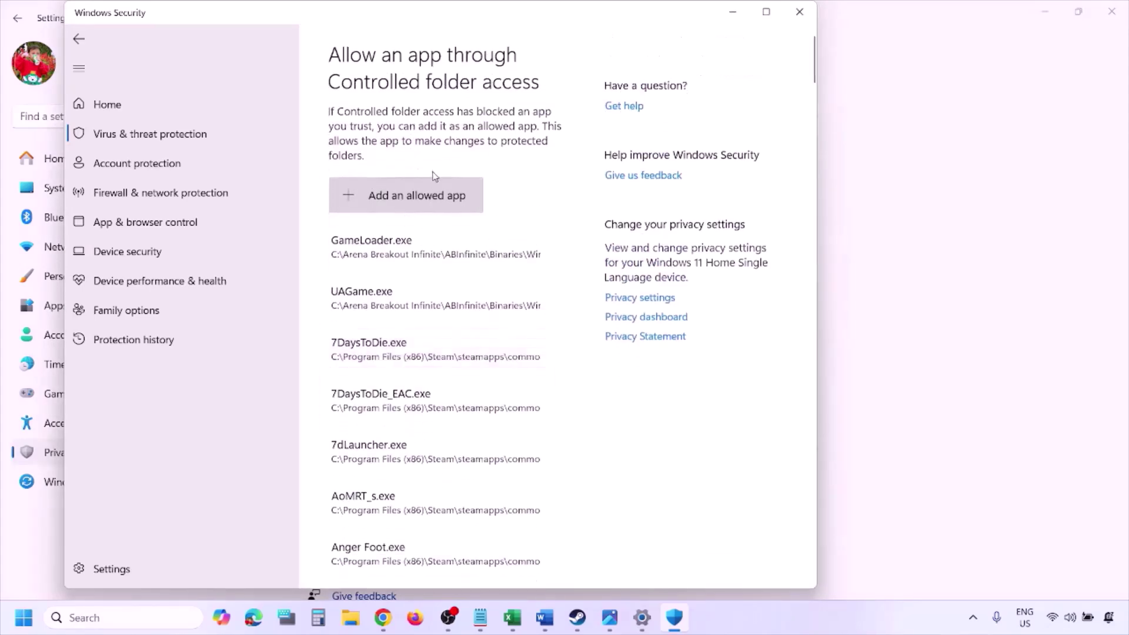
# - Browse all apps for one to allow, going to C:\Program Files (x86)\Steam\steamapps, and cancel the file selection
pyautogui.click(416, 200)
pyautogui.click(425, 255)
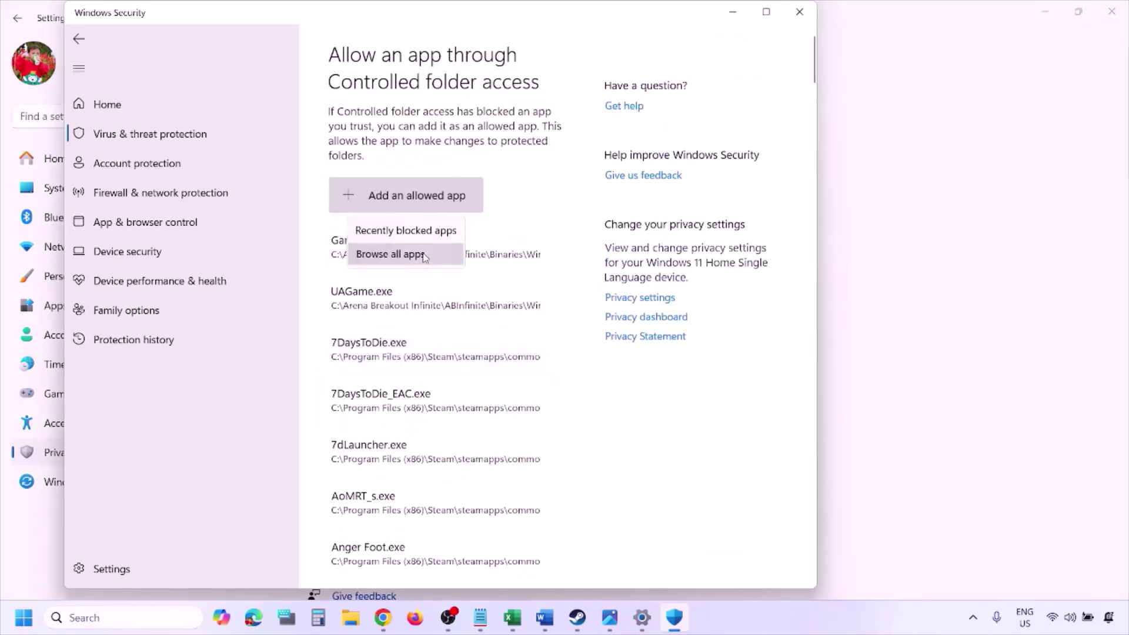
pyautogui.click(125, 311)
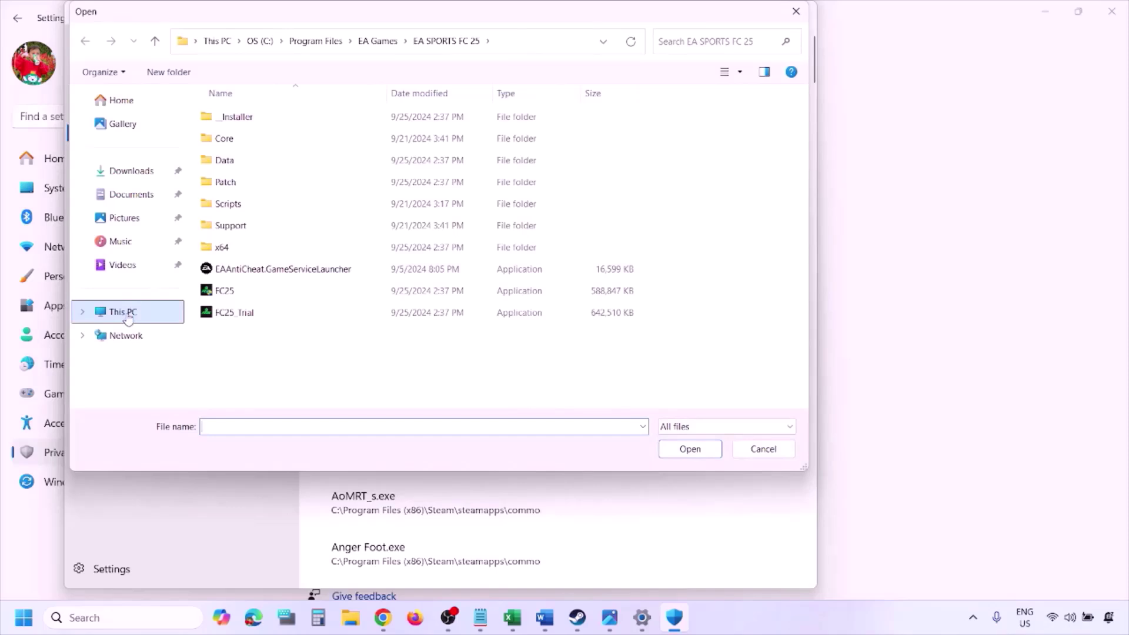
pyautogui.click(291, 137)
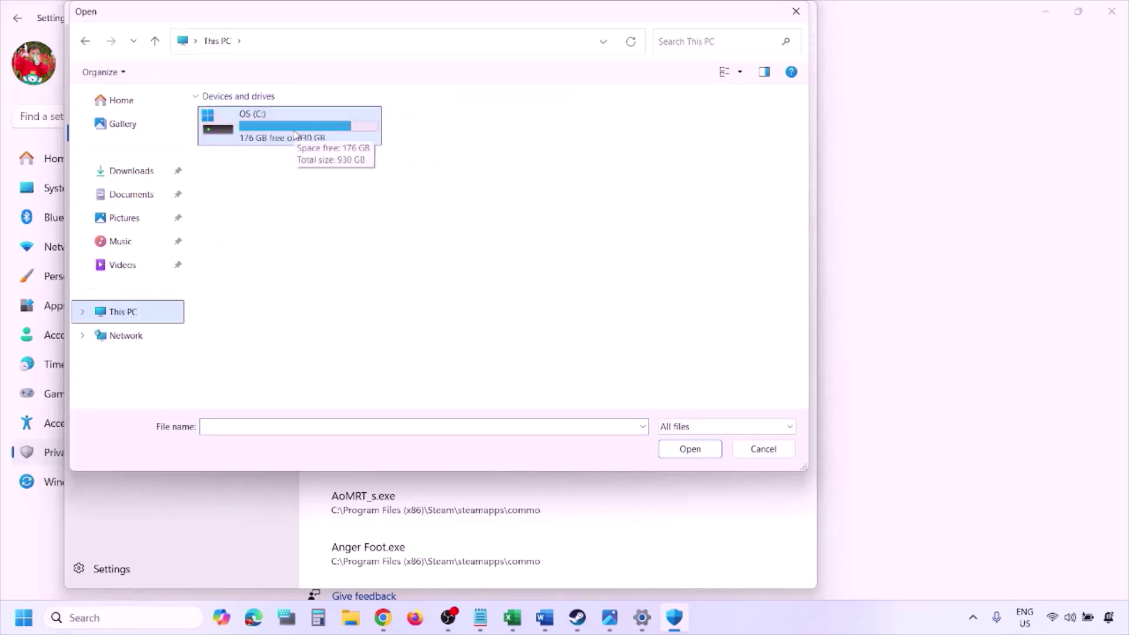
pyautogui.doubleClick(294, 134)
pyautogui.scroll(-5, 296, 136)
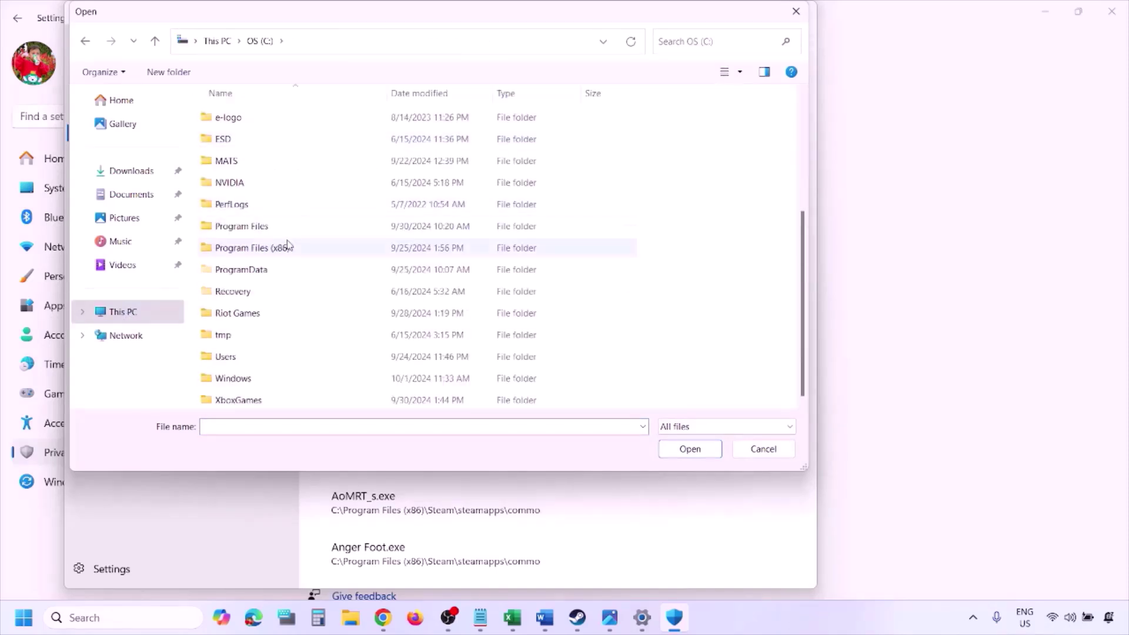
pyautogui.doubleClick(285, 248)
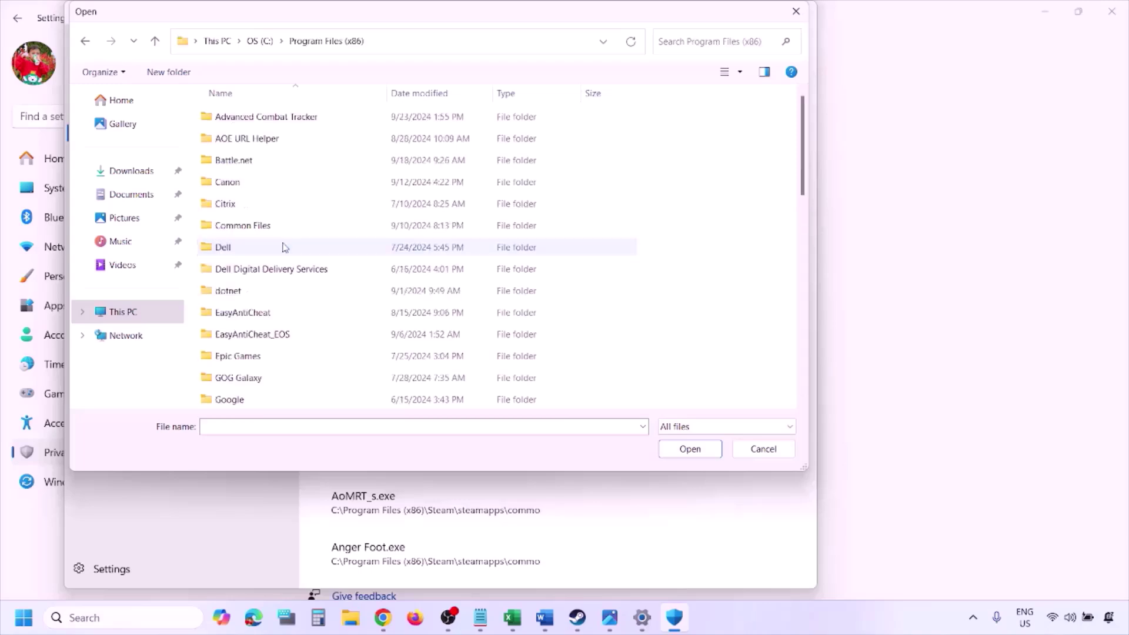
pyautogui.scroll(-7, 284, 247)
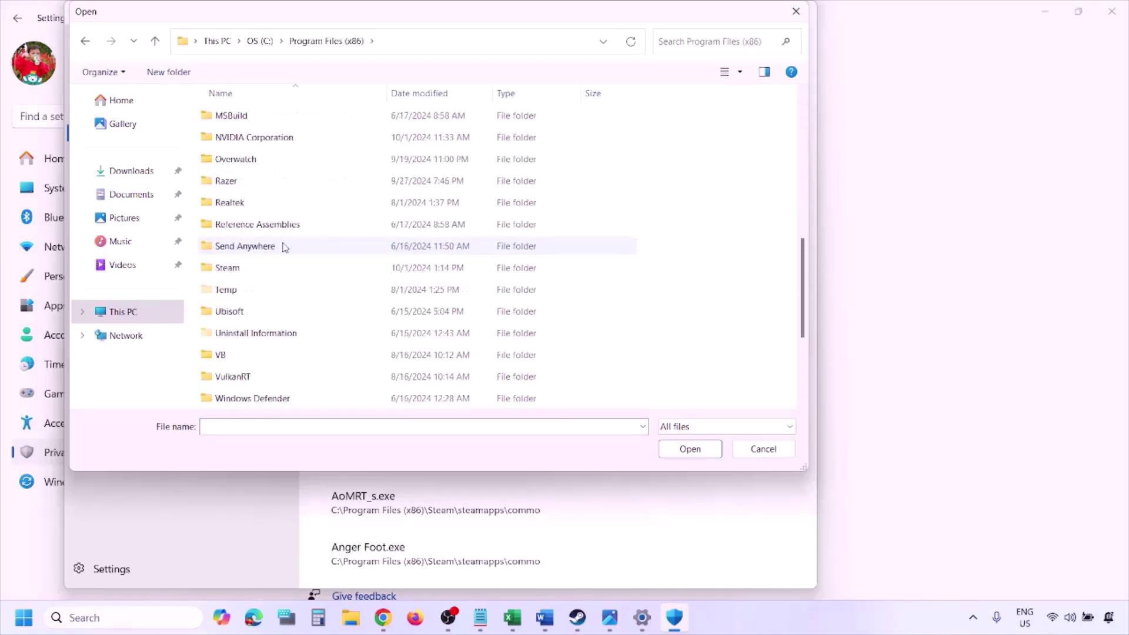
pyautogui.doubleClick(227, 202)
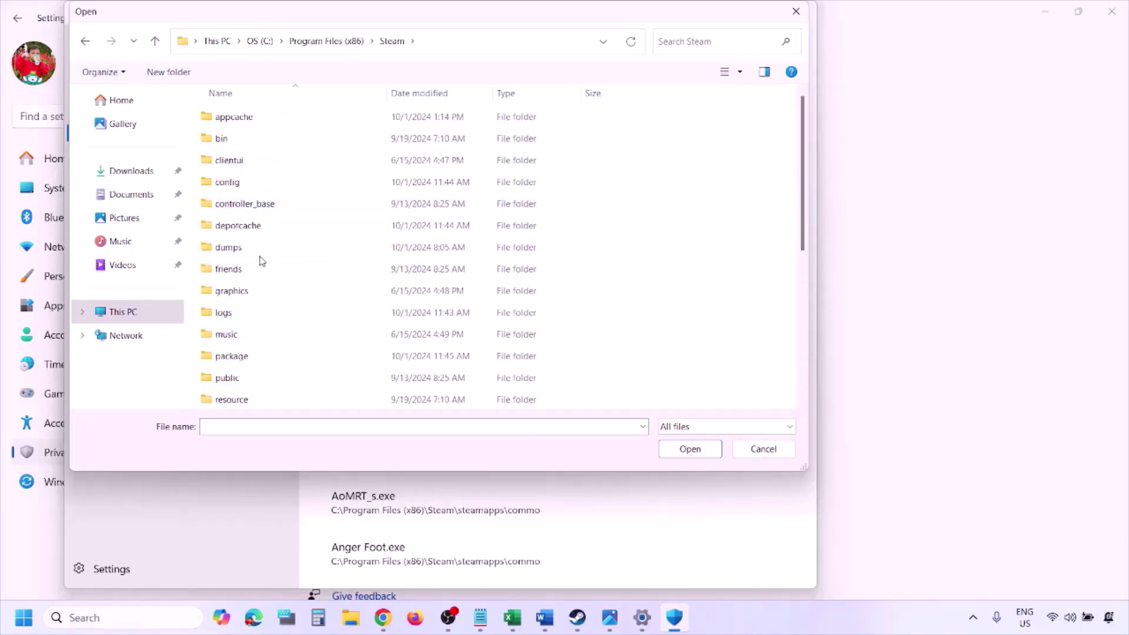
pyautogui.scroll(-4, 259, 260)
pyautogui.doubleClick(259, 228)
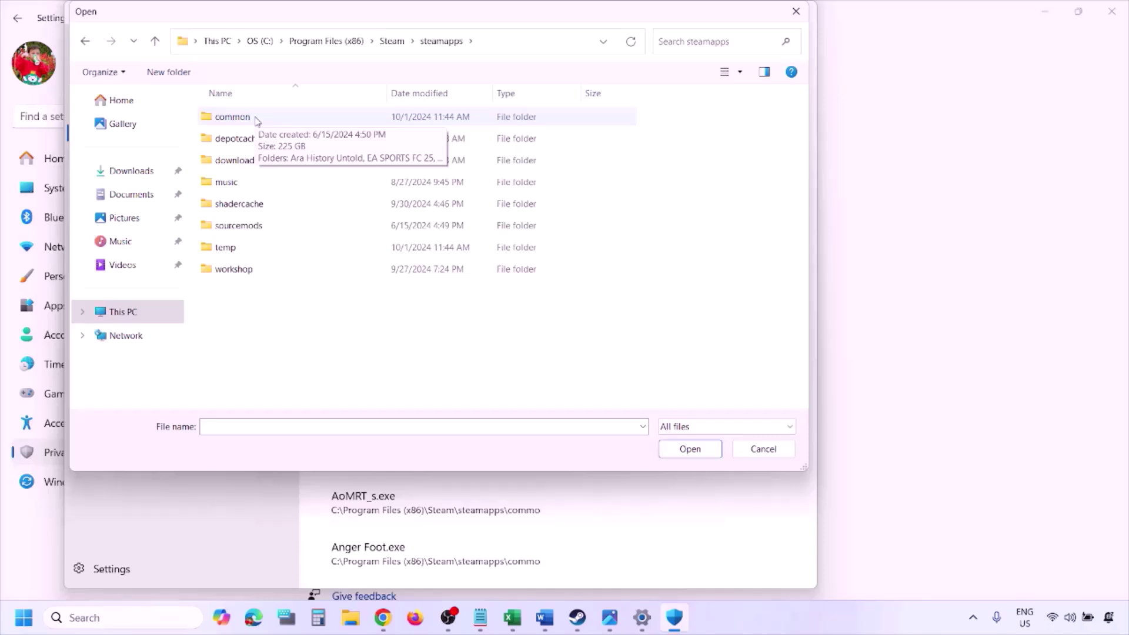
pyautogui.click(760, 454)
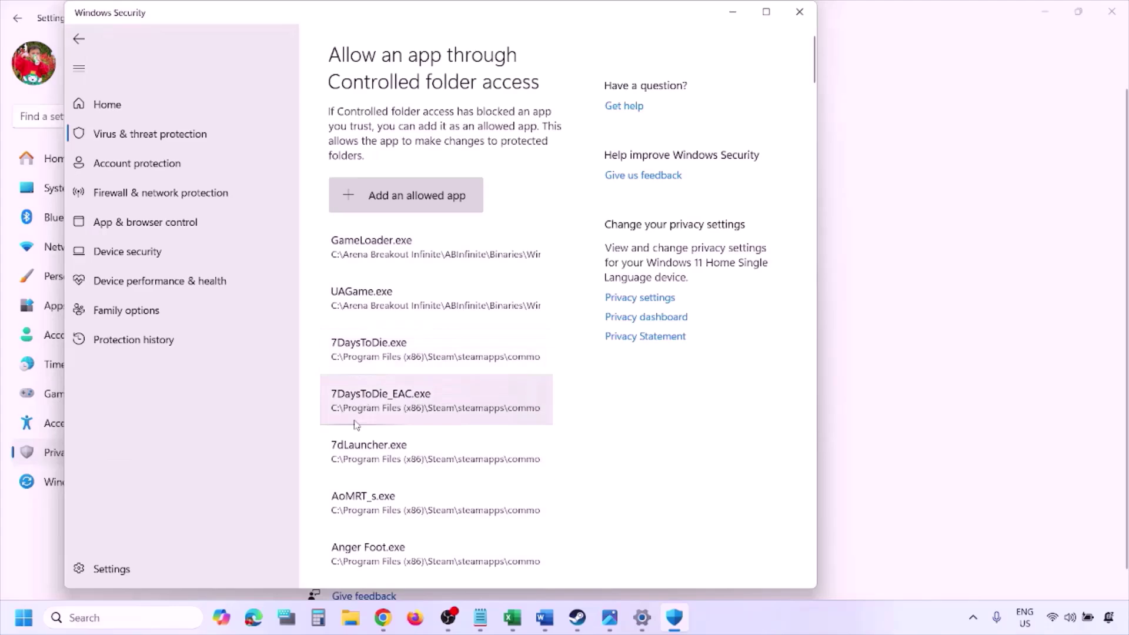
# - Find and open Control Panel, and go to the allowed apps list of Windows Defender Firewall under System and Security
pyautogui.click(116, 617)
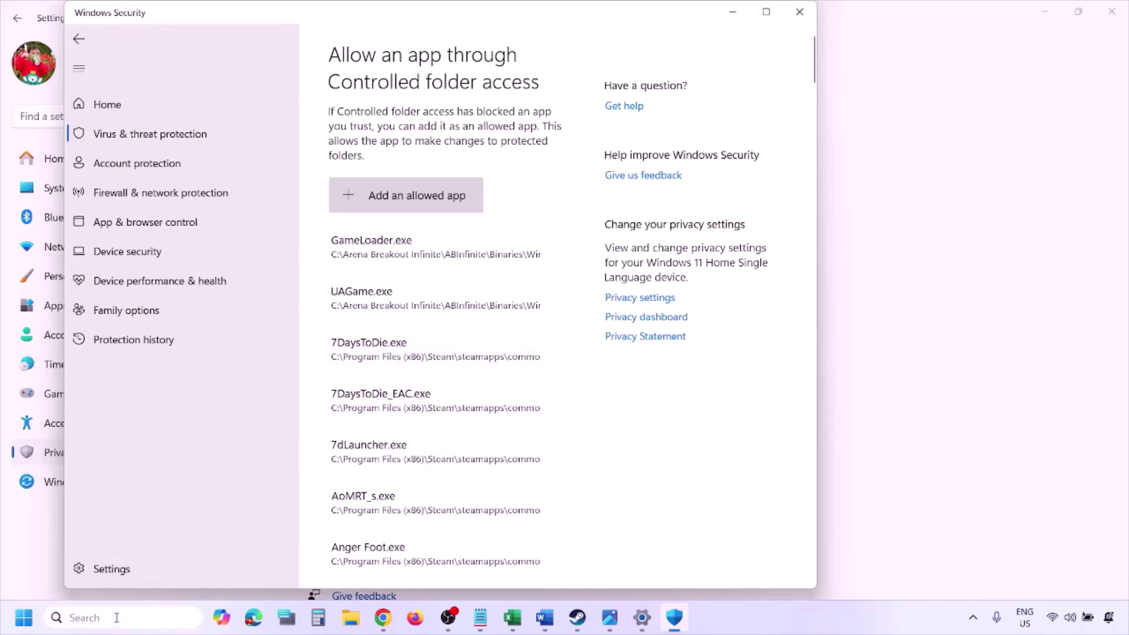
pyautogui.write('ontrol')
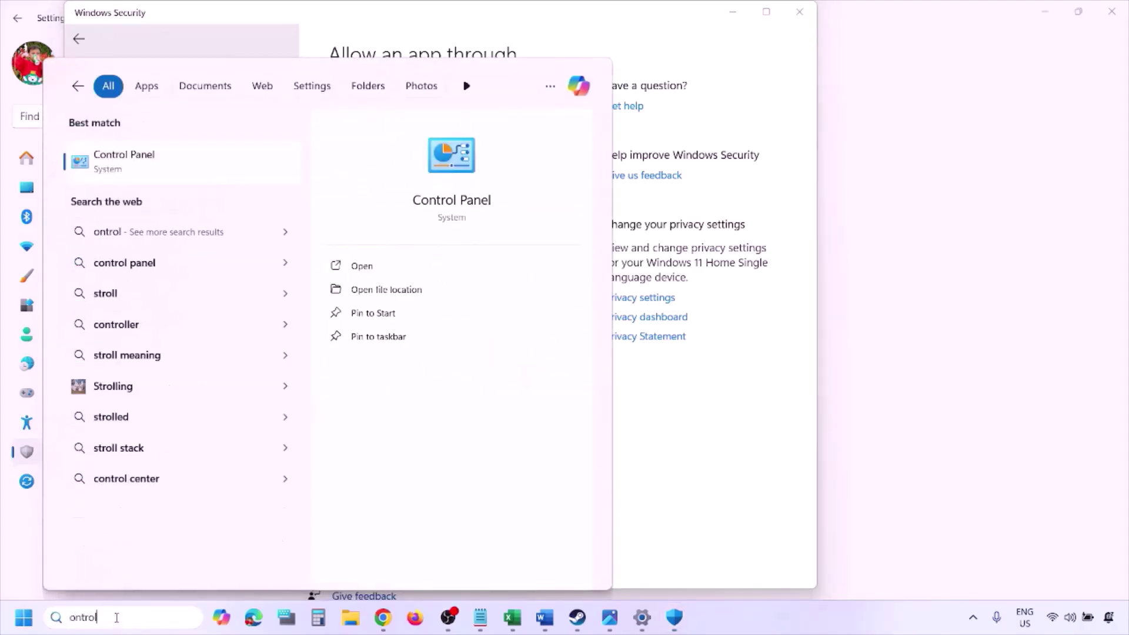
pyautogui.press('Return')
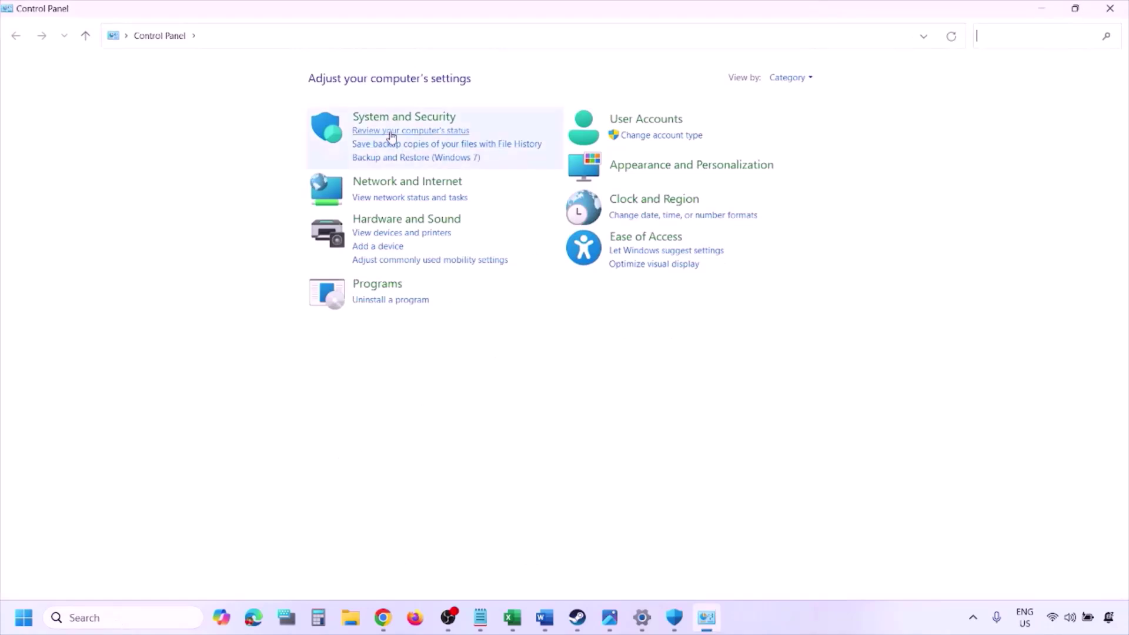
pyautogui.click(389, 119)
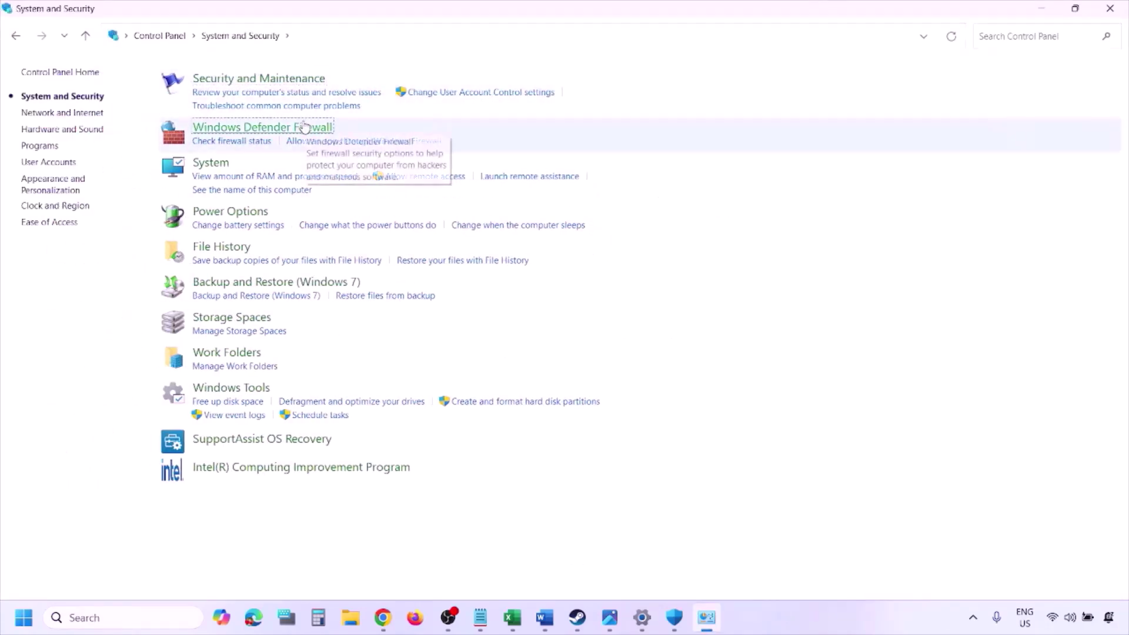
pyautogui.click(304, 127)
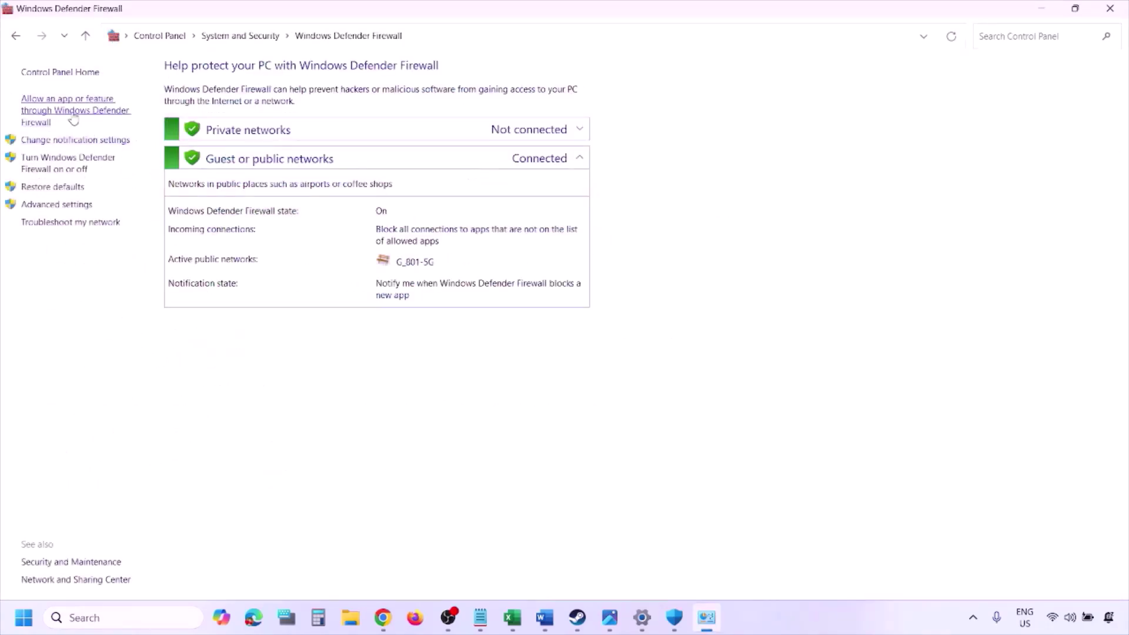
pyautogui.click(78, 109)
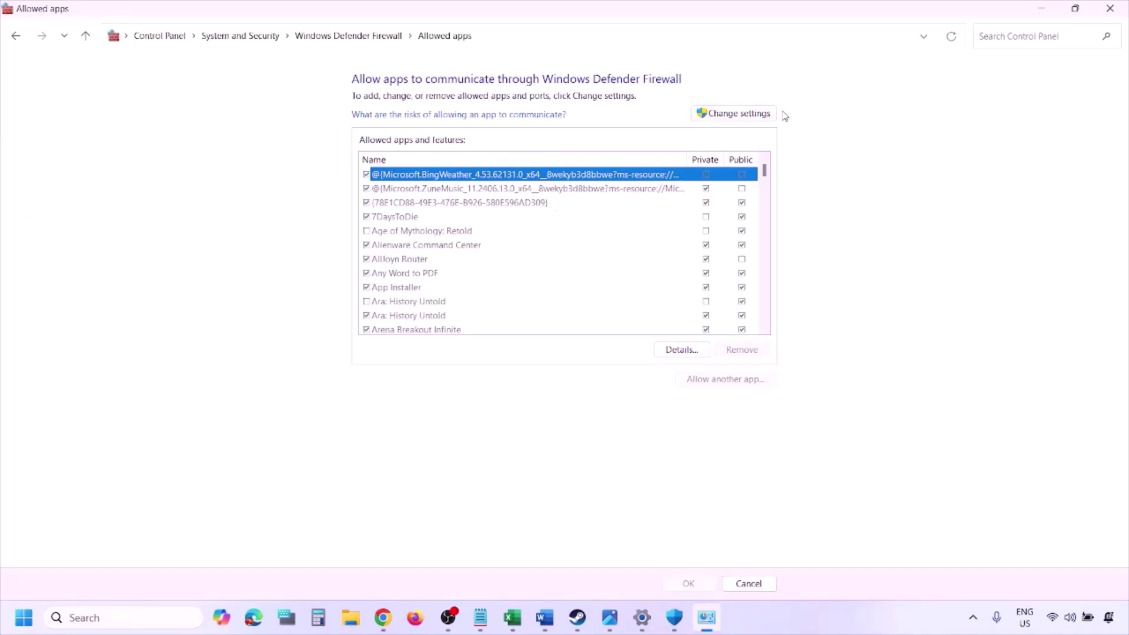
# - Enable changes to the firewall's allowed apps, browse This PC for another app, and close everything without adding one
pyautogui.click(758, 113)
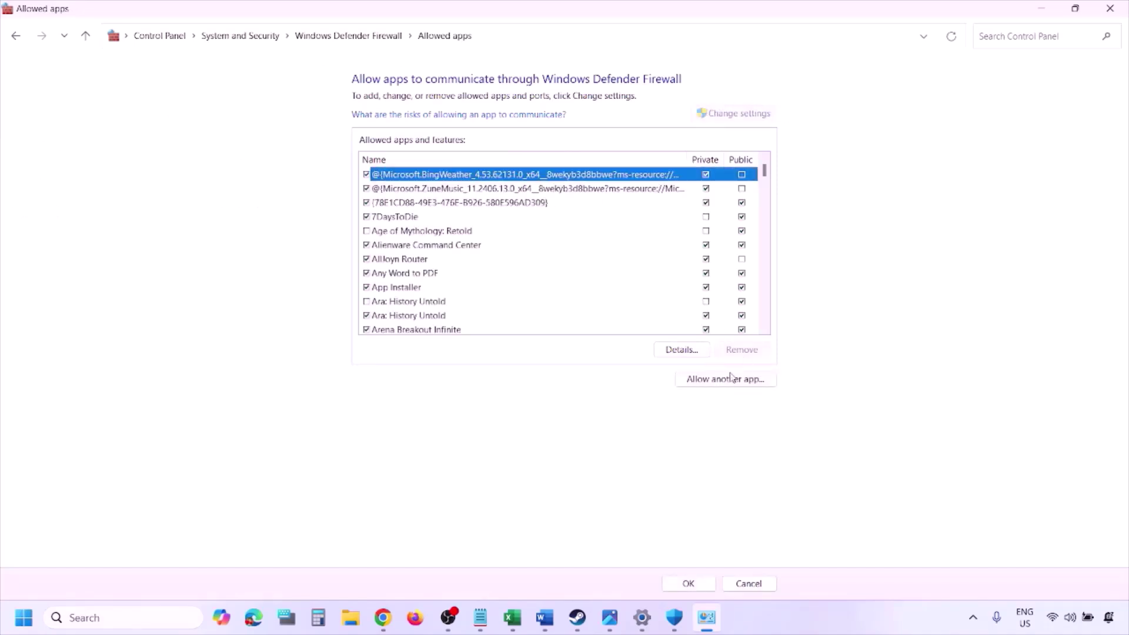
pyautogui.click(727, 381)
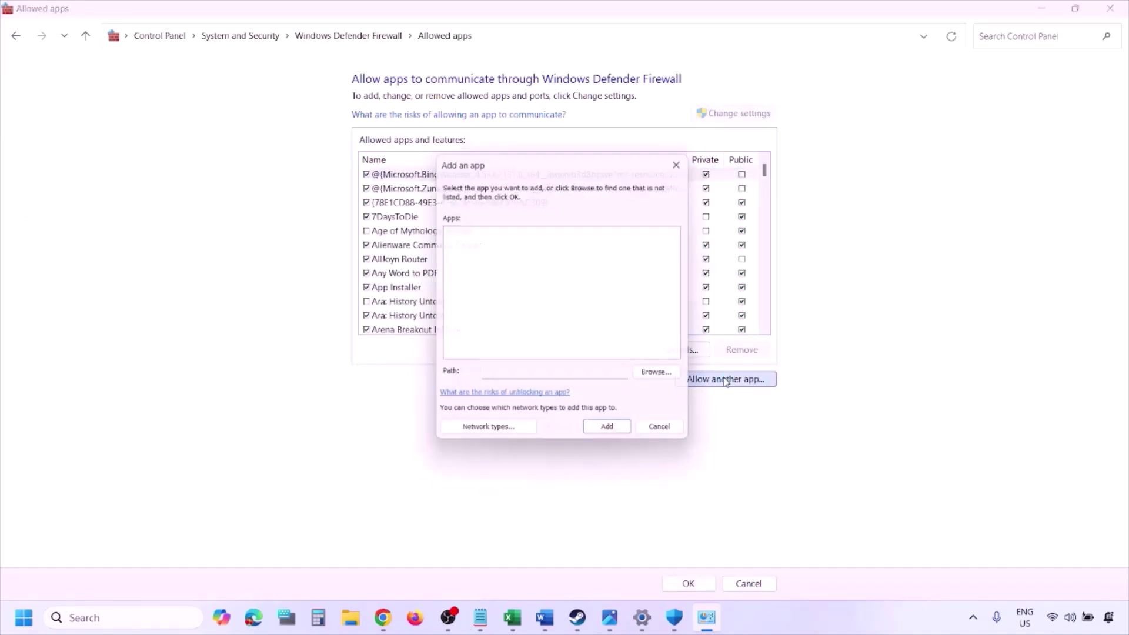
pyautogui.click(666, 379)
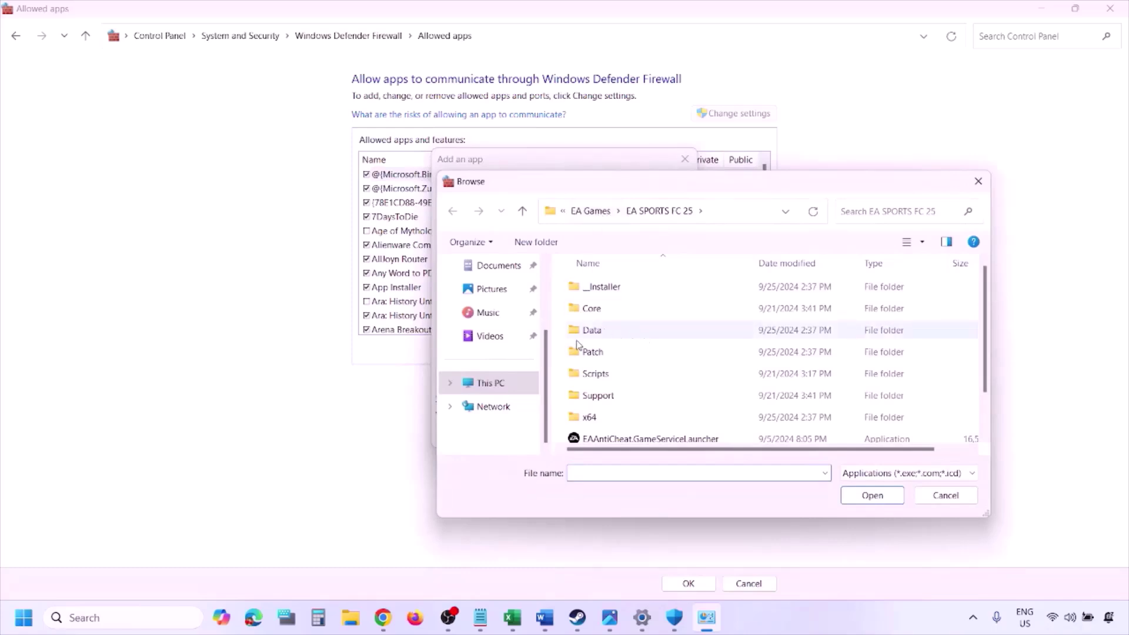
pyautogui.click(517, 388)
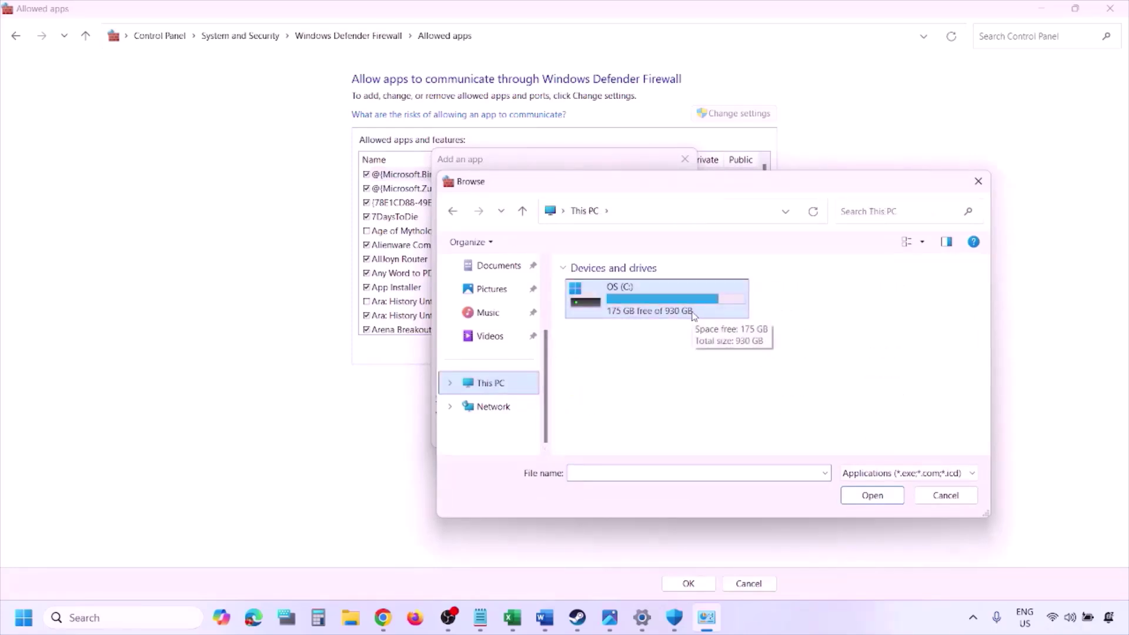
pyautogui.click(933, 503)
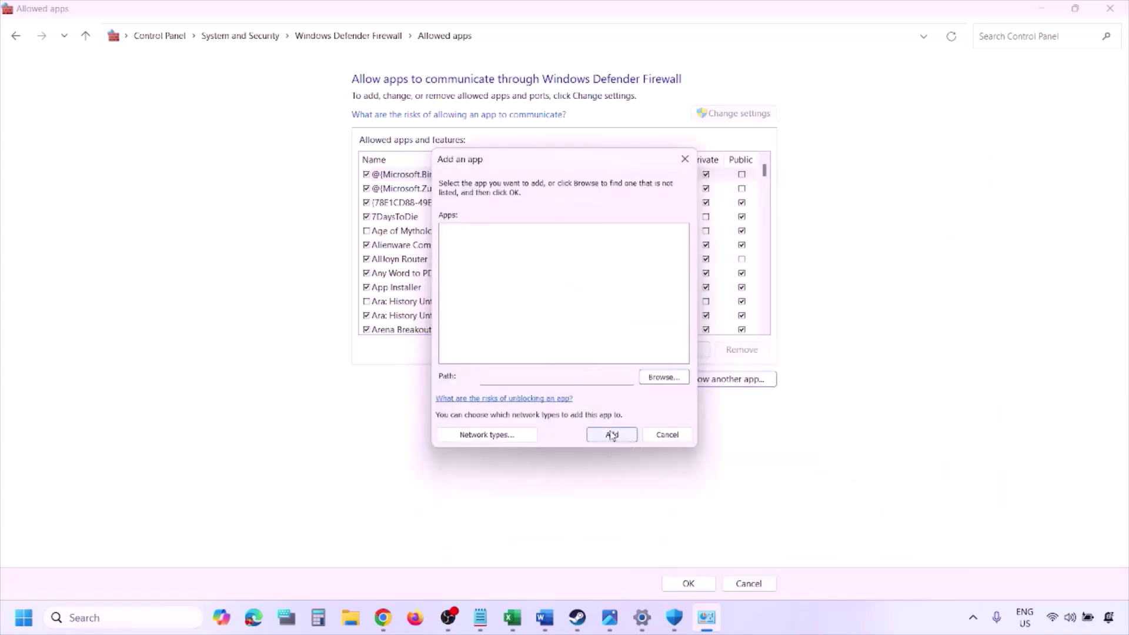
pyautogui.click(661, 439)
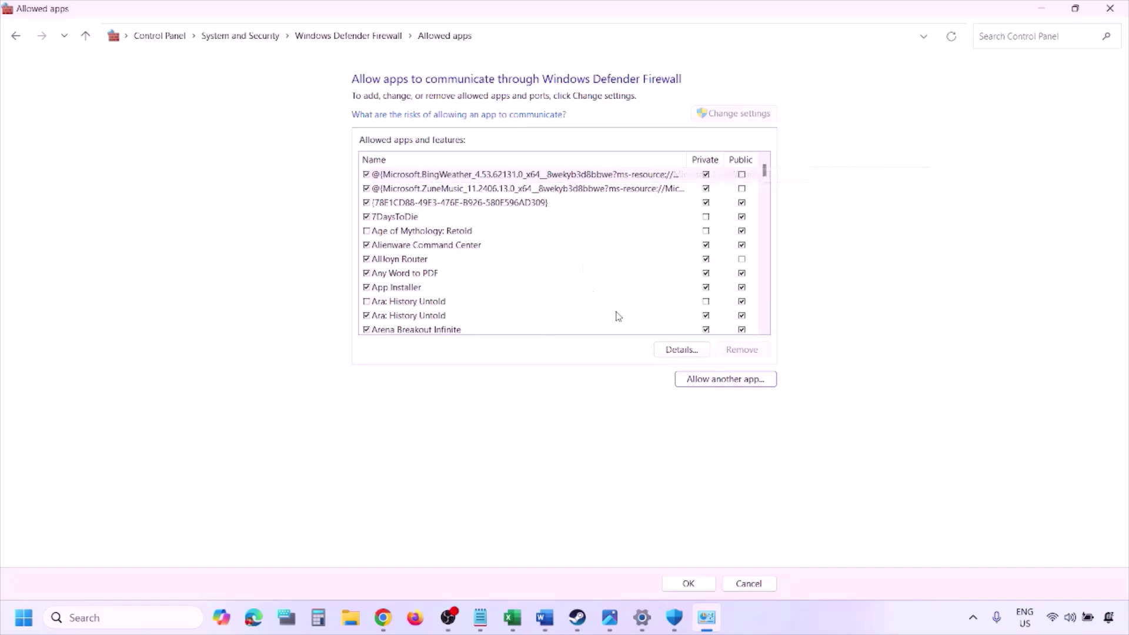
pyautogui.click(1121, 11)
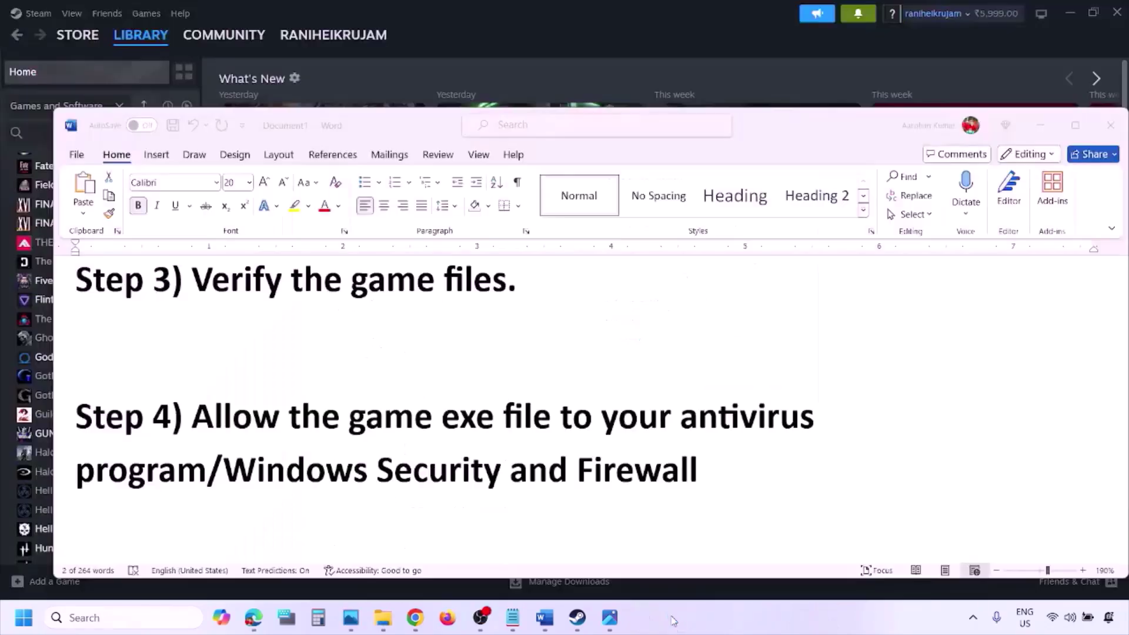
# - Advance the Word notes to step 5, highlight "Perform" and parts of the NVIDIA and AMD driver links, and leave the document
pyautogui.scroll(-2, 405, 405)
pyautogui.scroll(-3, 405, 403)
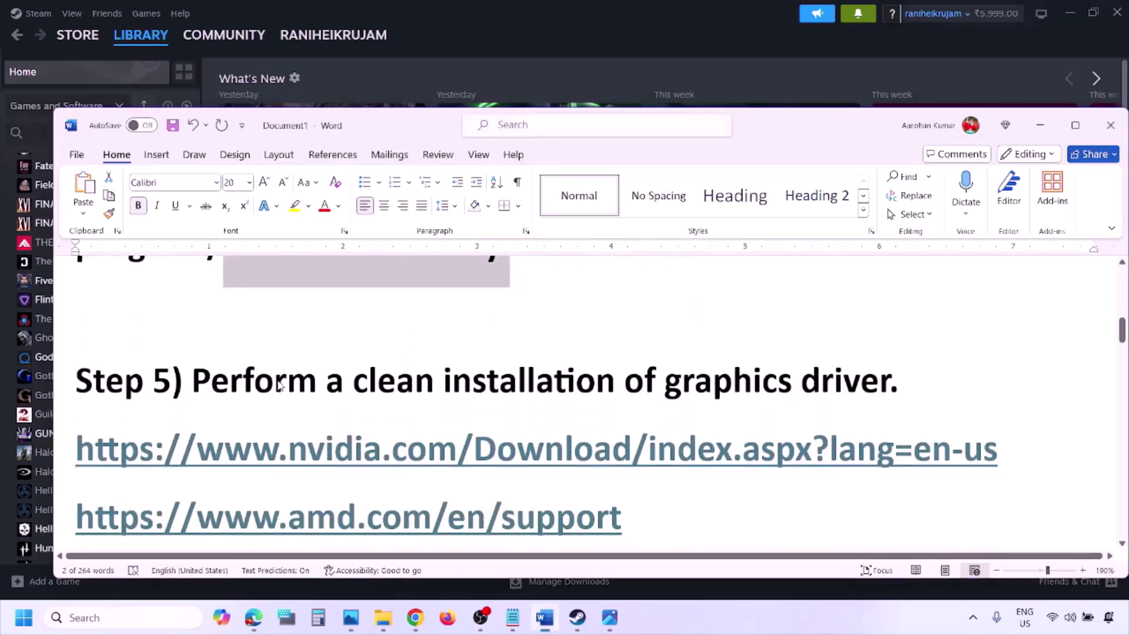
pyautogui.doubleClick(280, 384)
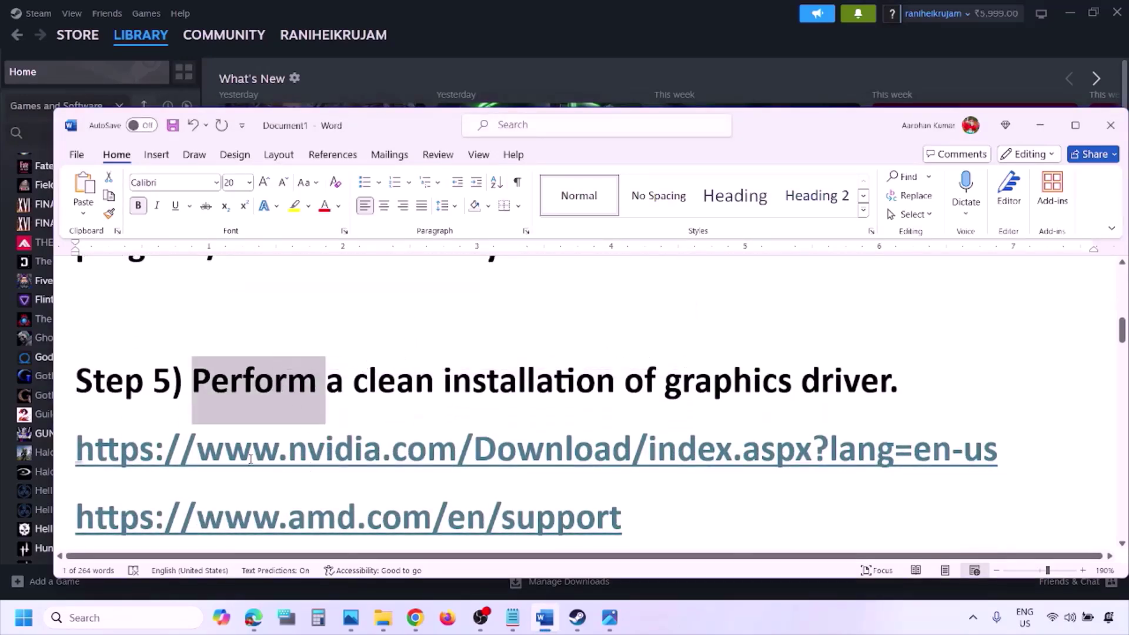
pyautogui.moveTo(251, 458); pyautogui.dragTo(404, 453)
pyautogui.scroll(-1, 403, 452)
pyautogui.moveTo(253, 470); pyautogui.dragTo(472, 491)
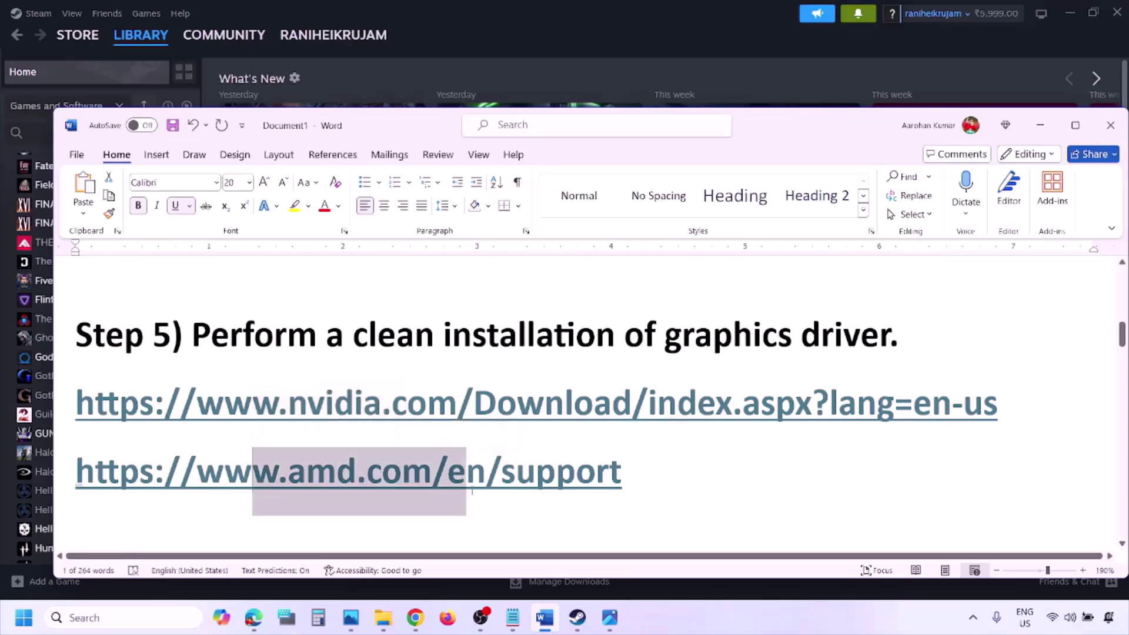
pyautogui.click(741, 609)
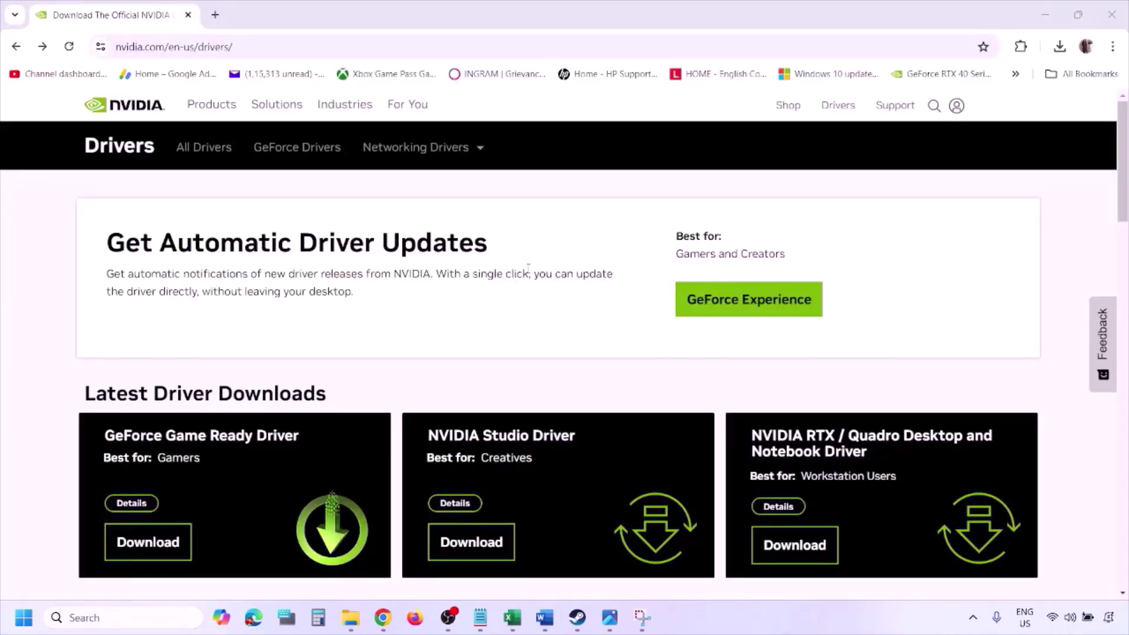
# - Choose Windows 11 in the NVIDIA driver search and find drivers for the GeForce RTX 3050 Laptop GPU
pyautogui.scroll(-8, 264, 360)
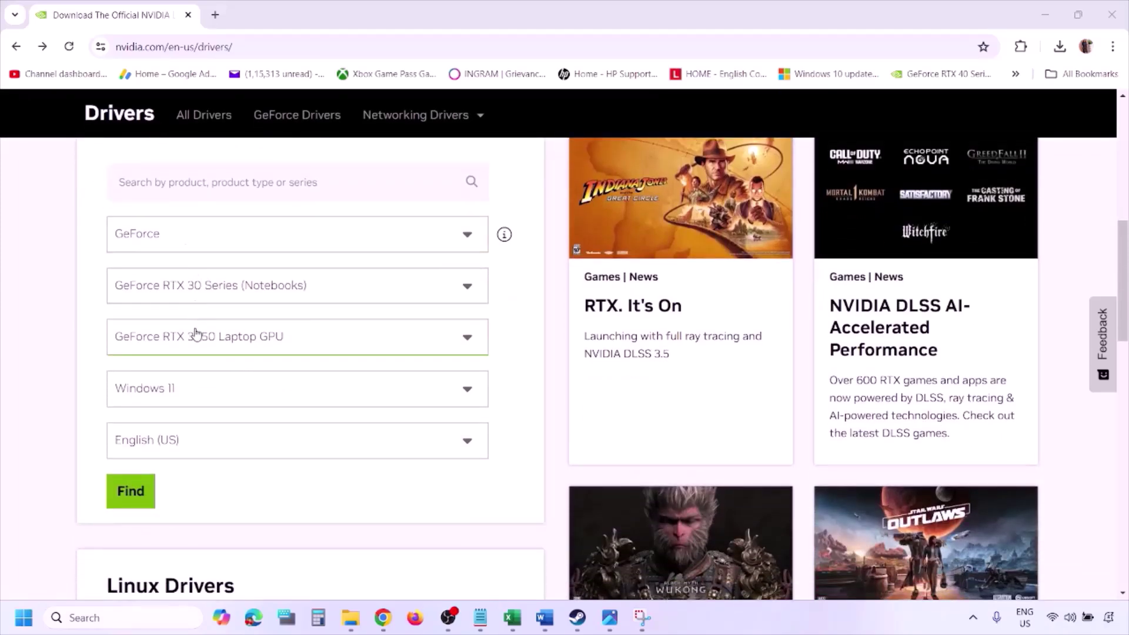
pyautogui.click(187, 393)
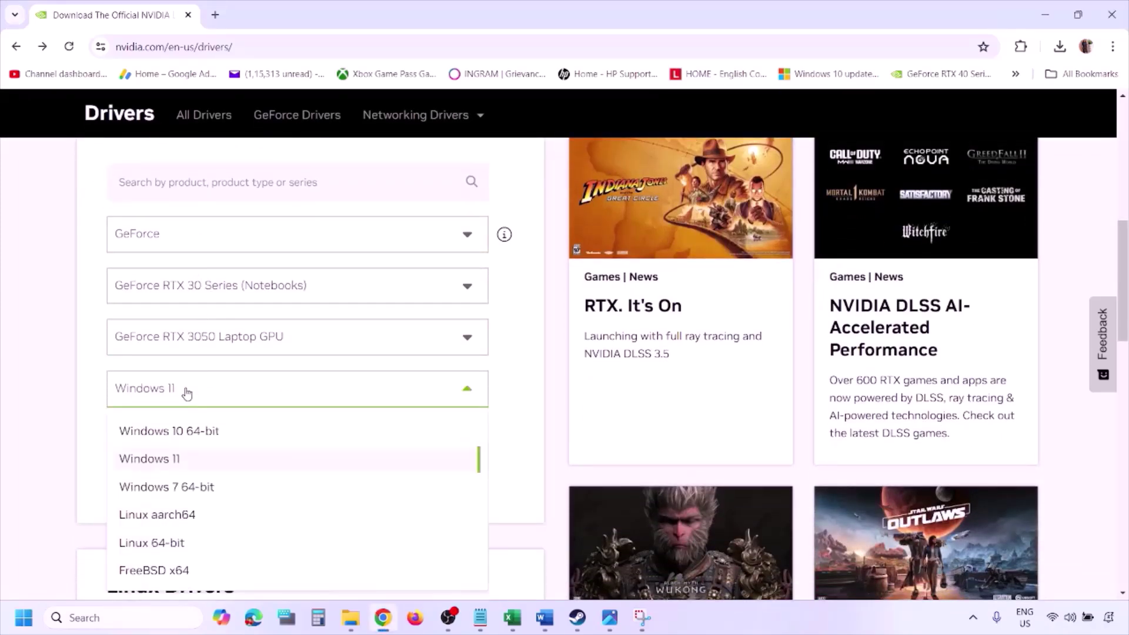
pyautogui.click(165, 465)
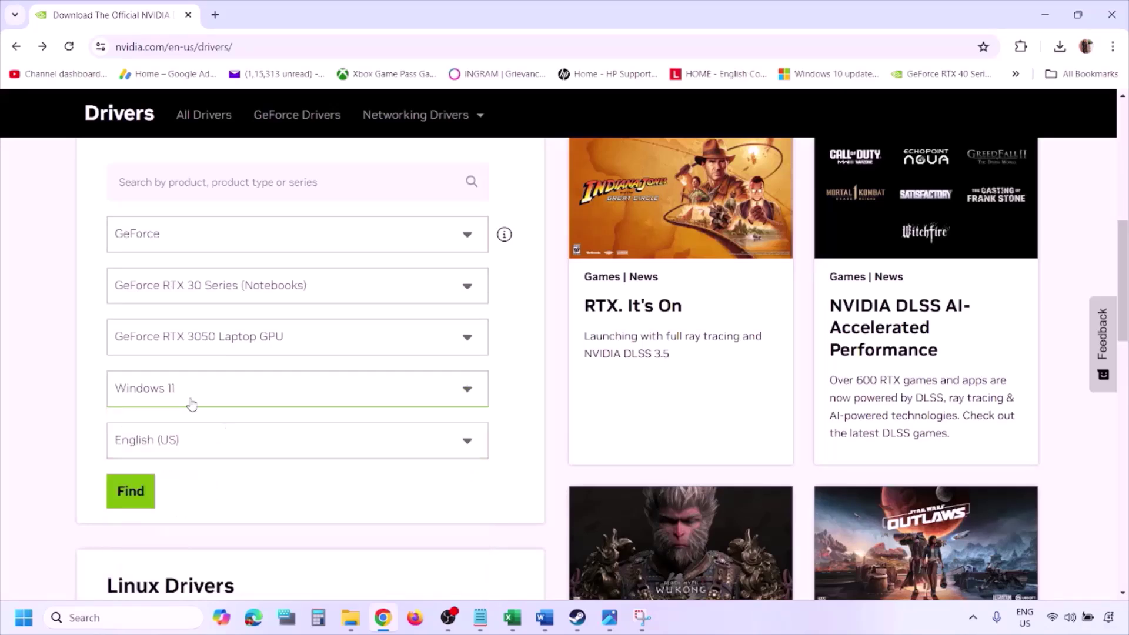
pyautogui.click(131, 492)
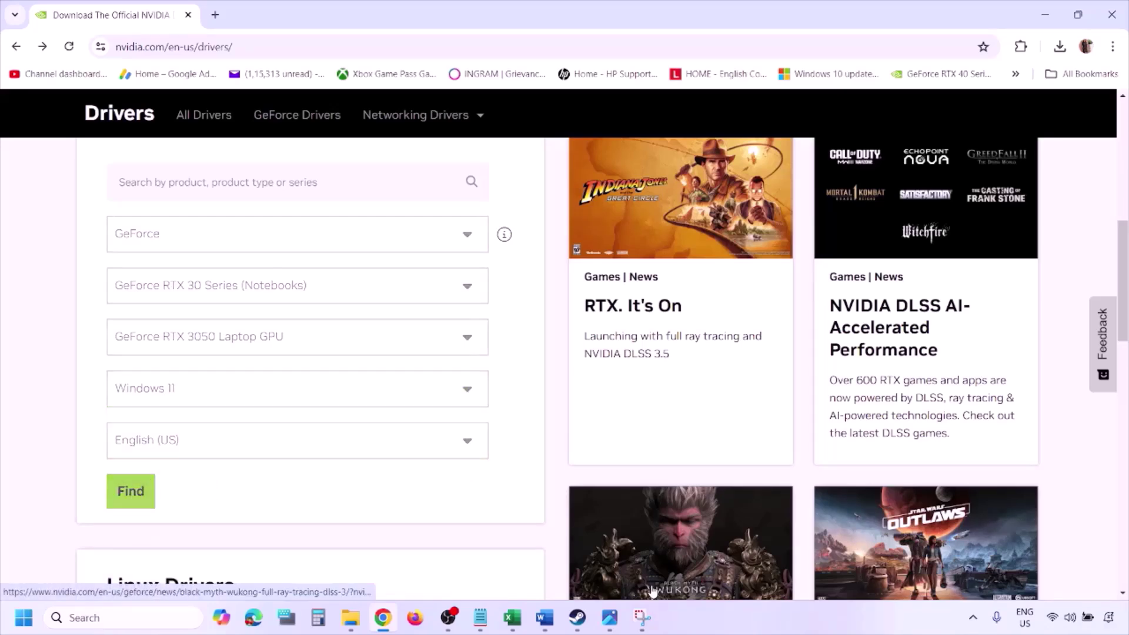
# - Switch to Photos and go through images 1.png to 5.png, from the driver results to the installer's clean installation option
pyautogui.click(612, 627)
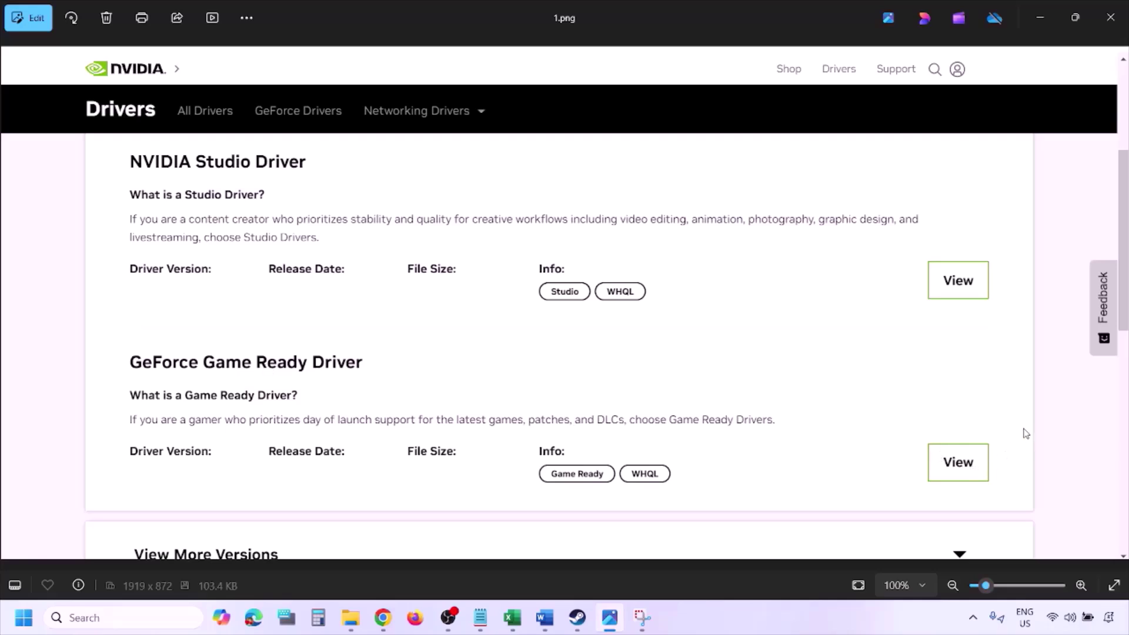
pyautogui.press('Right')
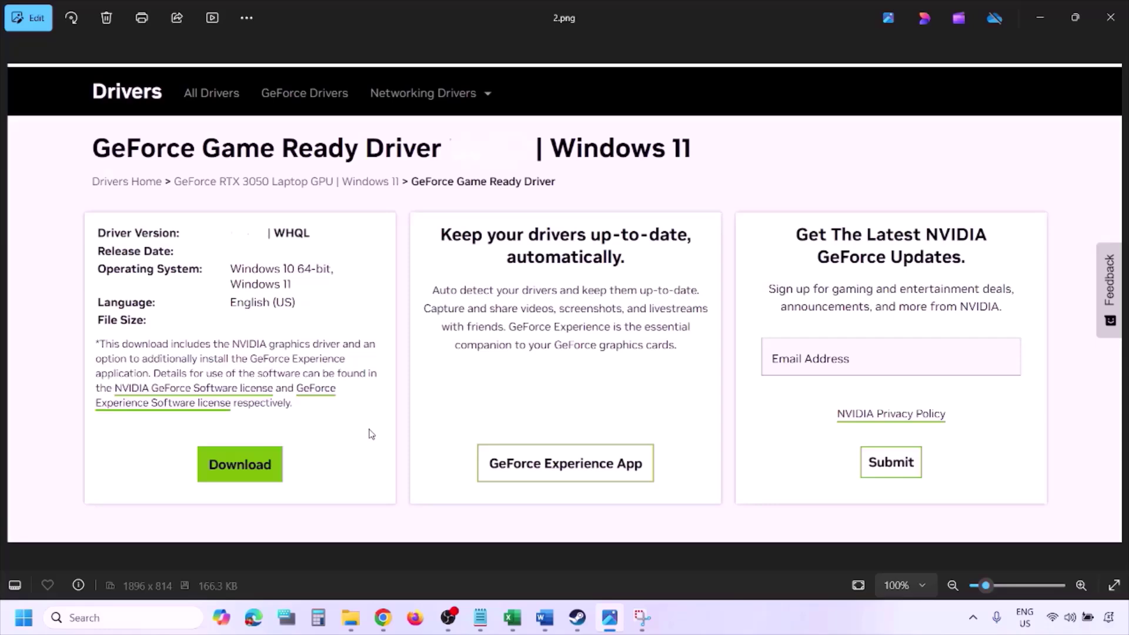
pyautogui.press('Right')
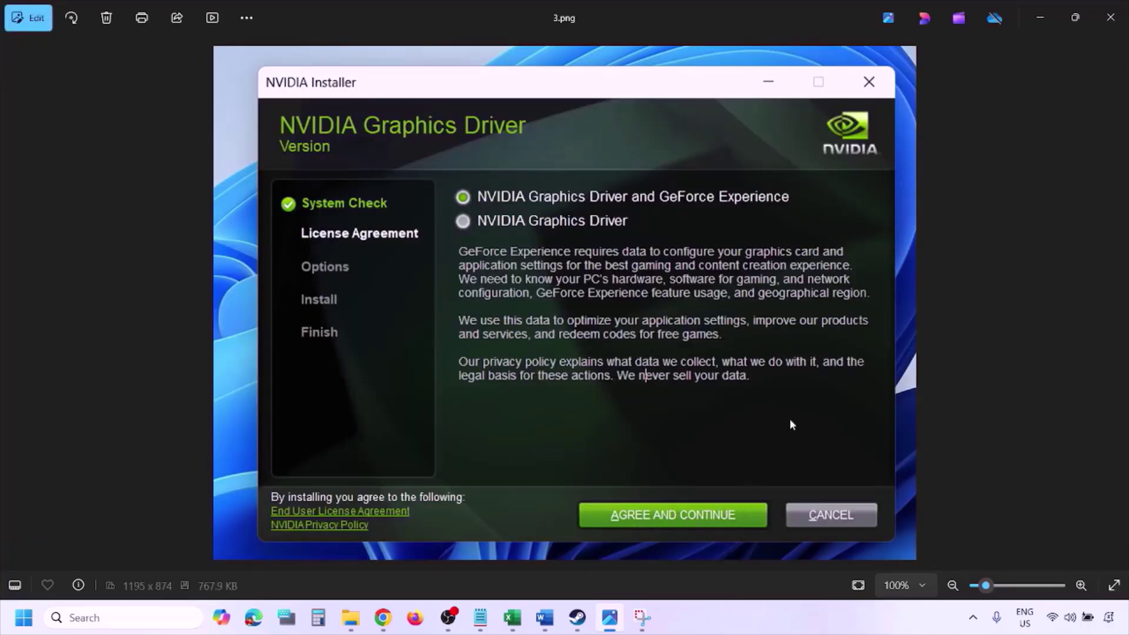
pyautogui.press('Right')
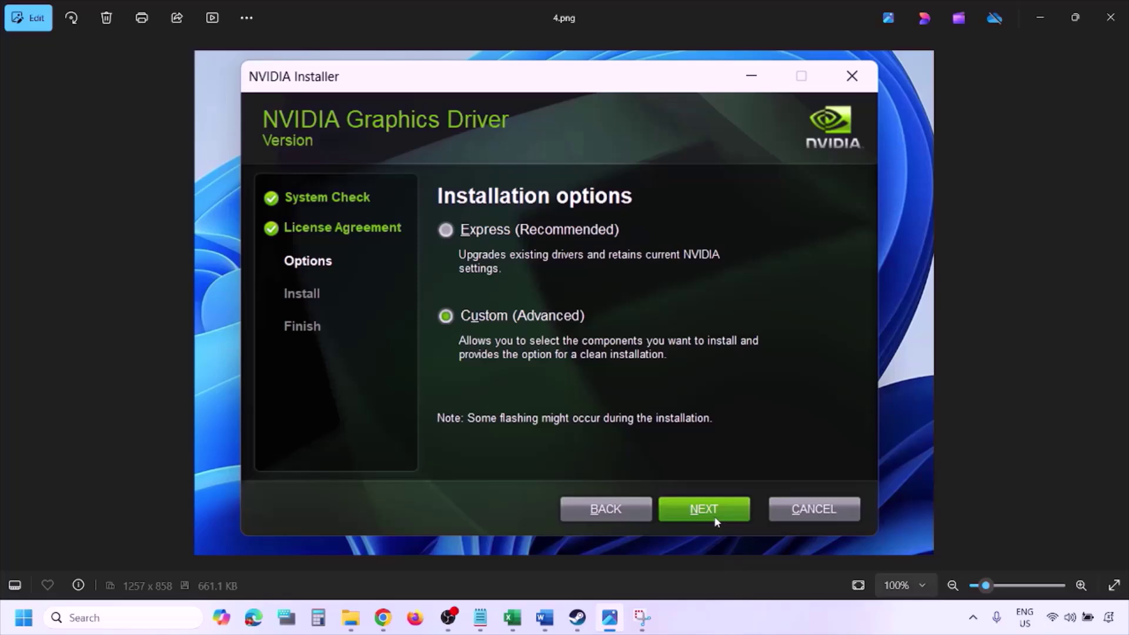
pyautogui.press('Right')
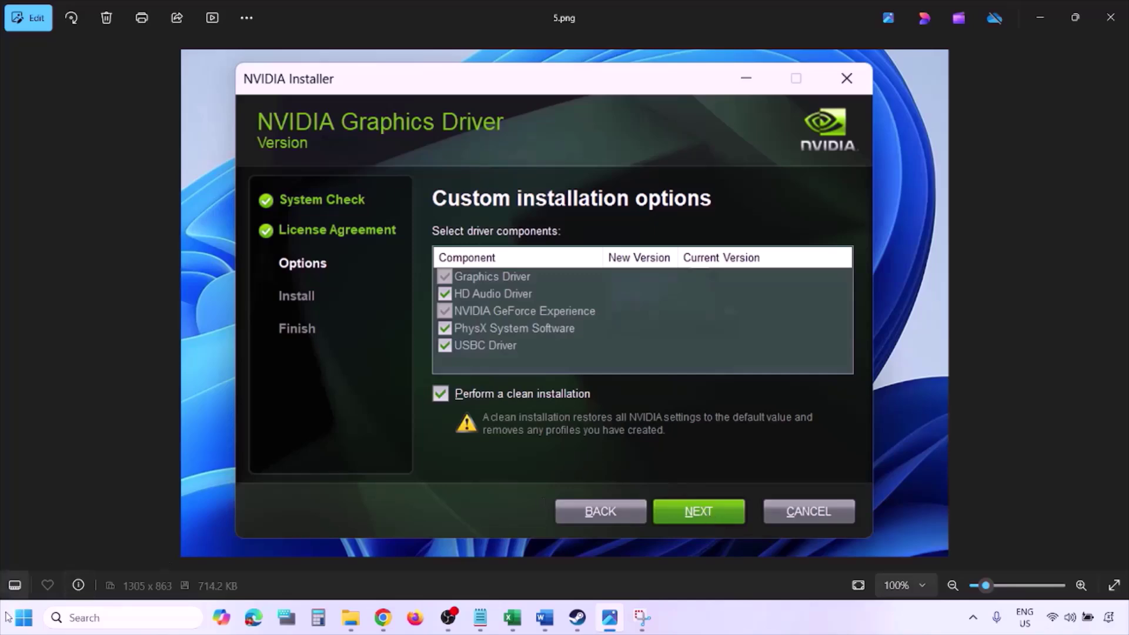
# - Show the computer's power options, including Restart, and dismiss them without choosing one
pyautogui.click(24, 617)
pyautogui.click(433, 573)
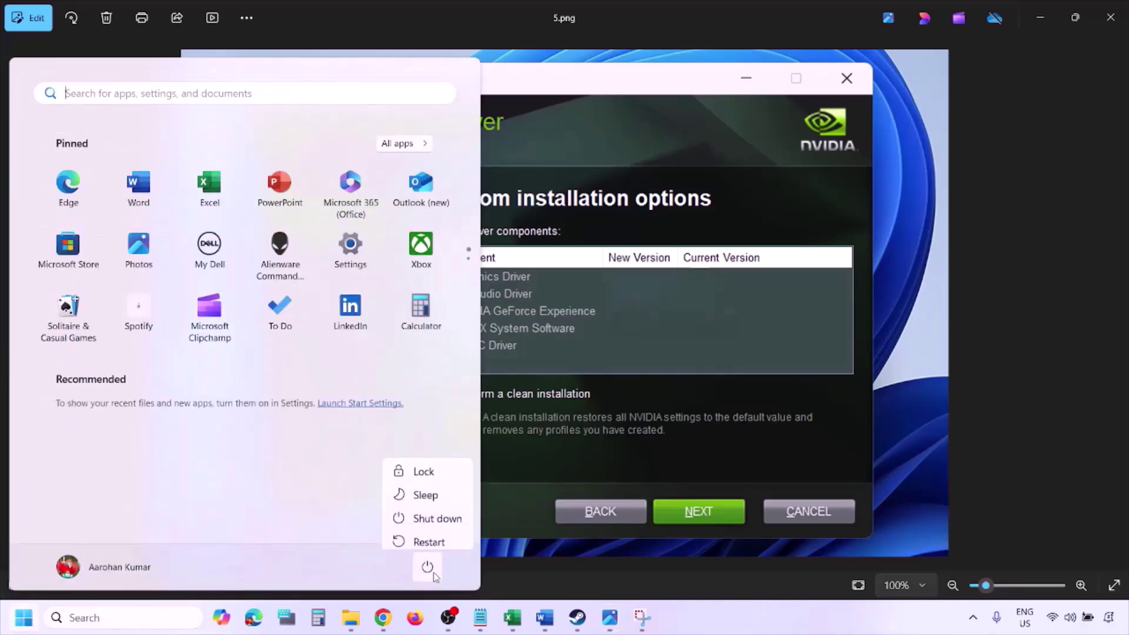
pyautogui.click(771, 631)
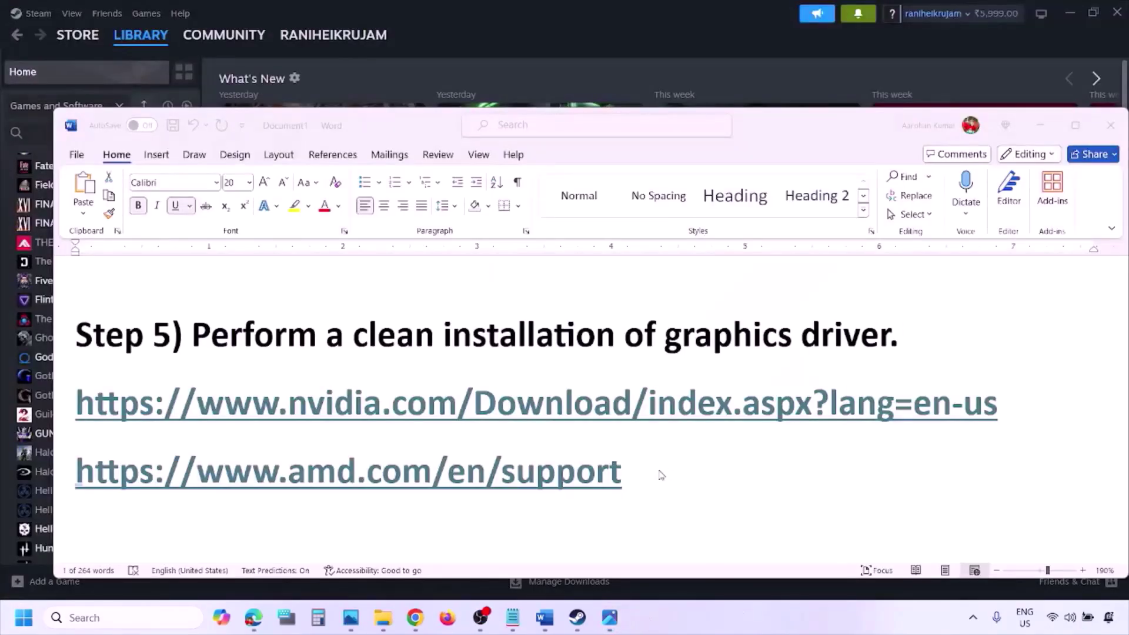
# - Delete the AMD support link from step 5 of the Word notes, showing the computer's power options without restarting, and move on to step 6
pyautogui.click(664, 475)
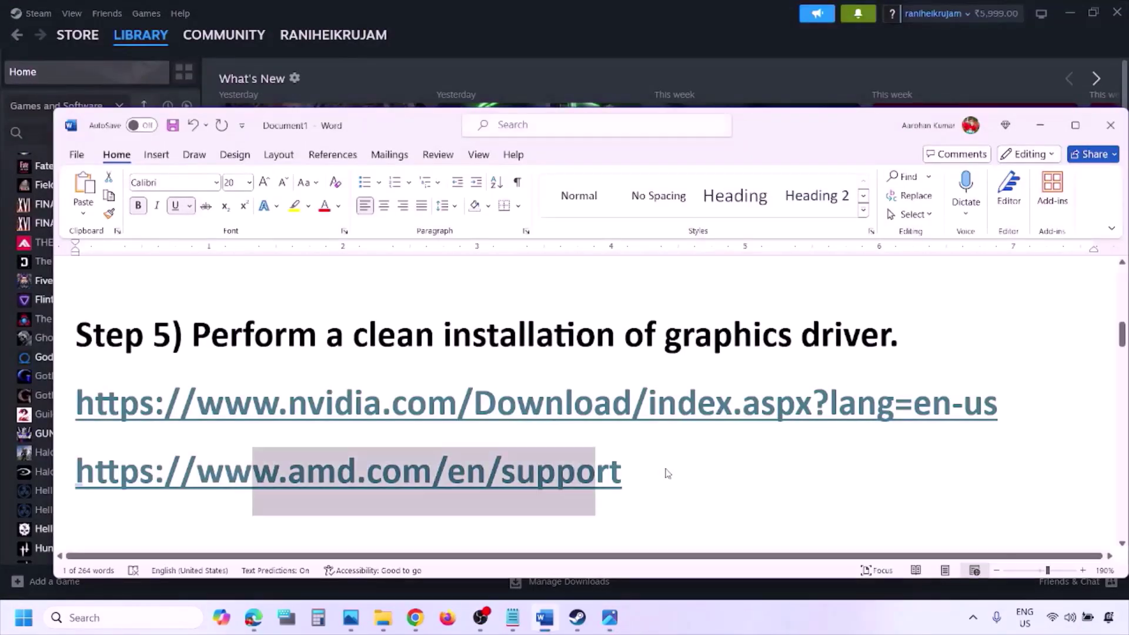
pyautogui.tripleClick(636, 474)
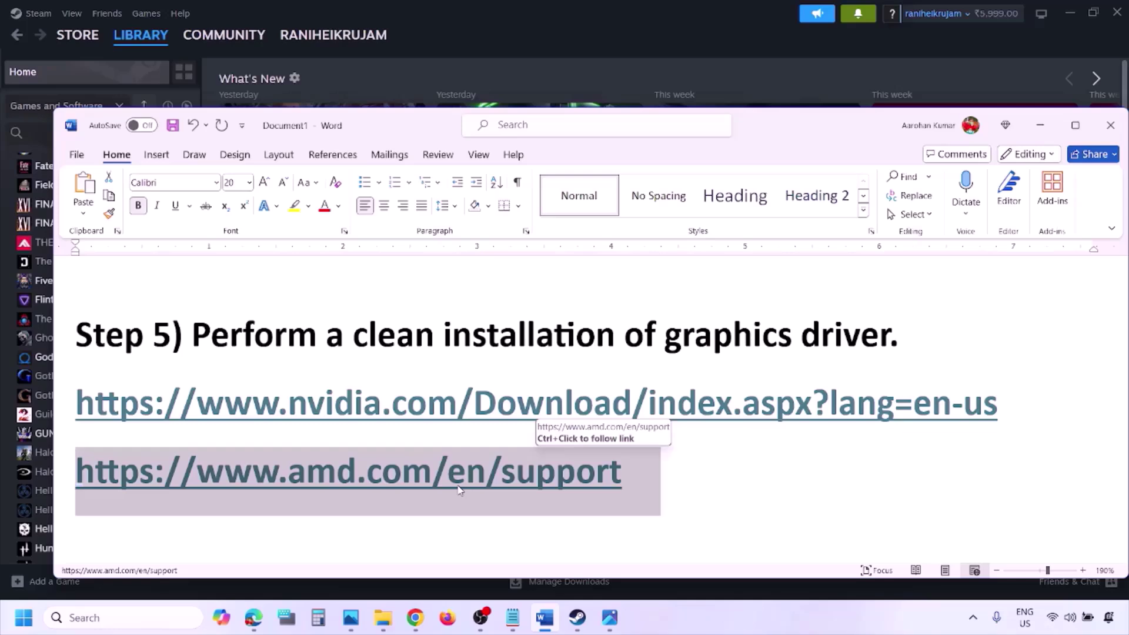
pyautogui.click(23, 617)
pyautogui.click(428, 570)
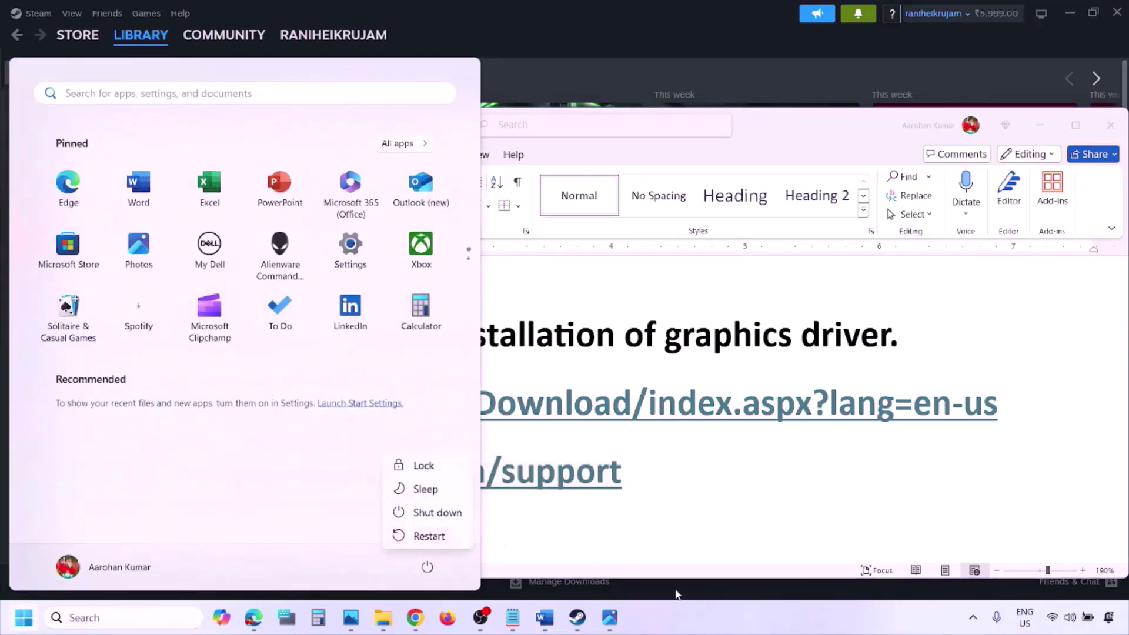
pyautogui.click(712, 620)
pyautogui.click(711, 620)
pyautogui.press('Delete')
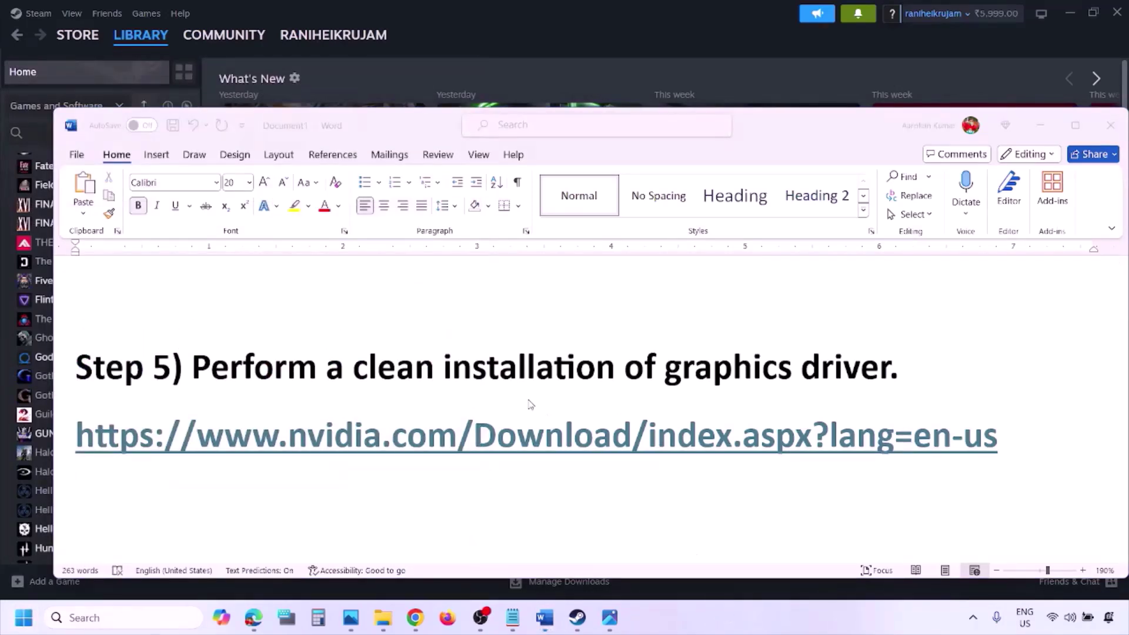
pyautogui.scroll(-4, 529, 403)
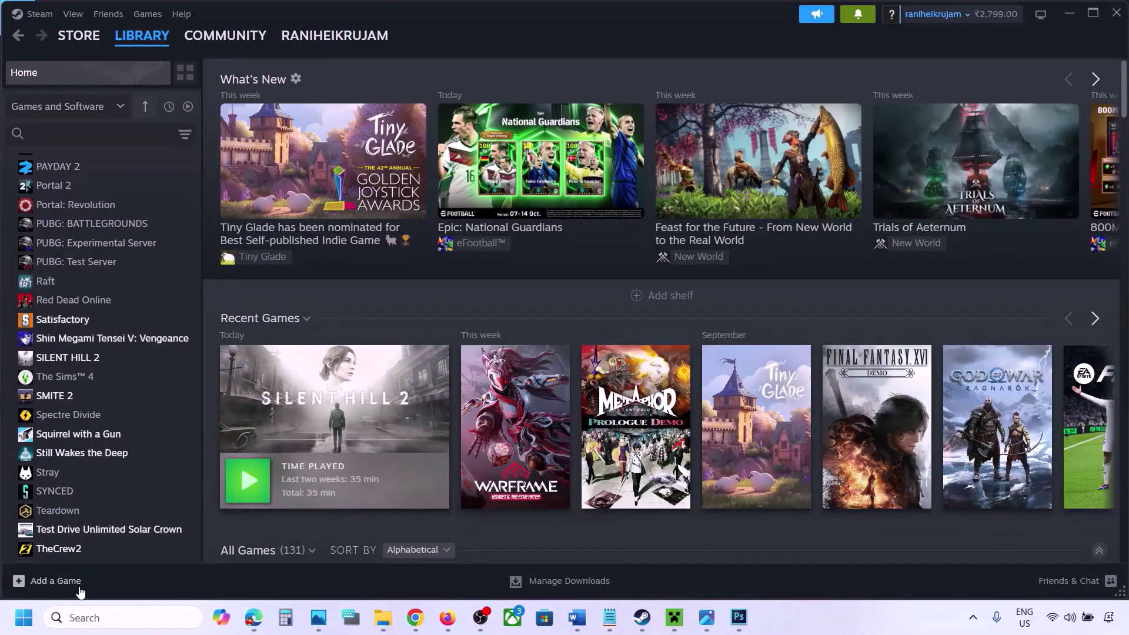
# - Search Windows for "graphics" and open Graphics settings
pyautogui.click(90, 617)
pyautogui.write('gra')
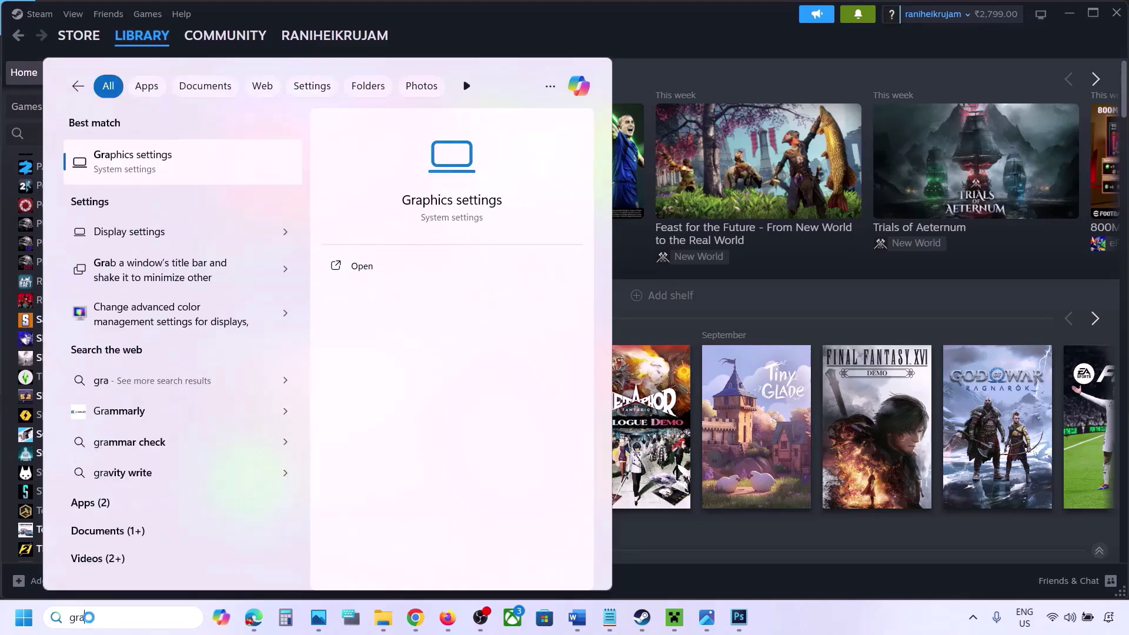
pyautogui.write('phics')
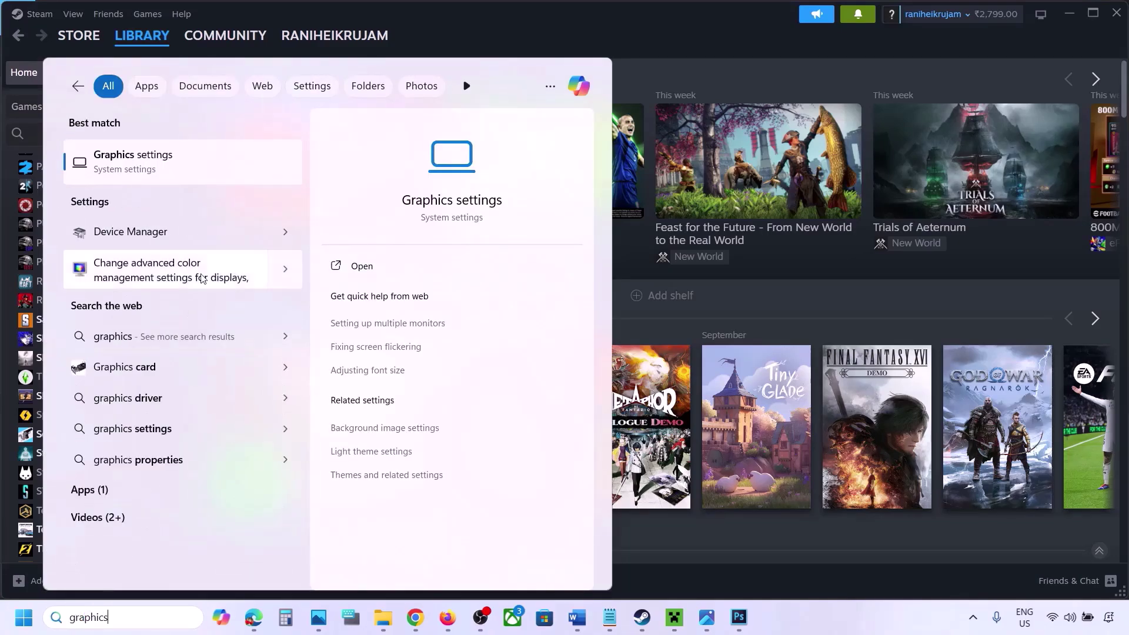
pyautogui.click(139, 169)
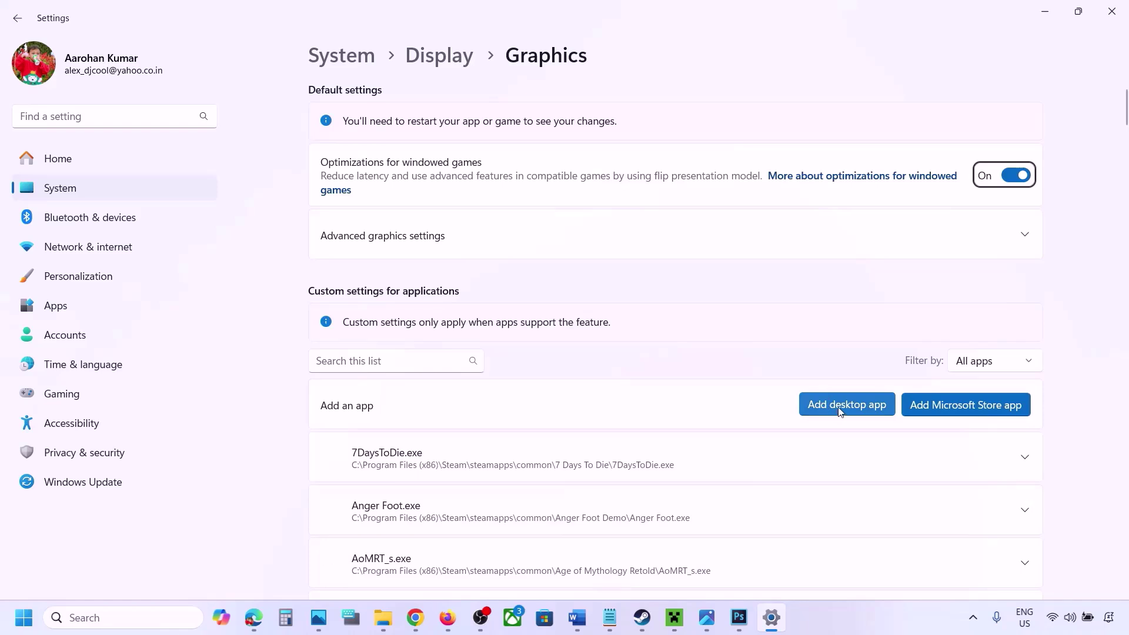
# - Browse for a desktop app to add, going to Steam's steamapps\common folder, and cancel the file selection
pyautogui.click(853, 406)
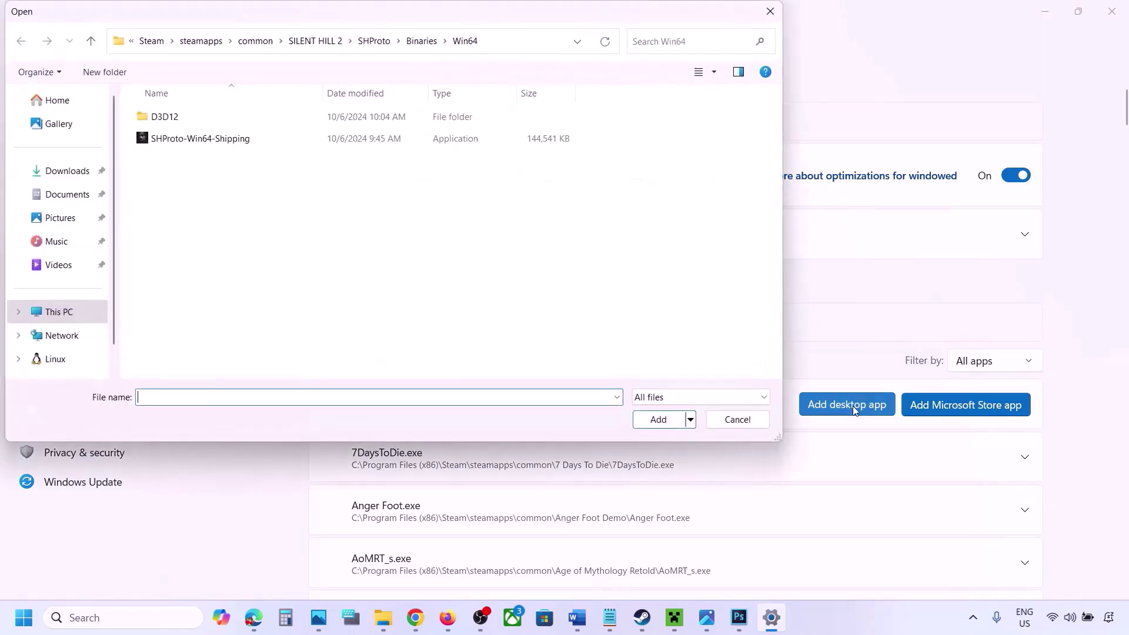
pyautogui.click(259, 41)
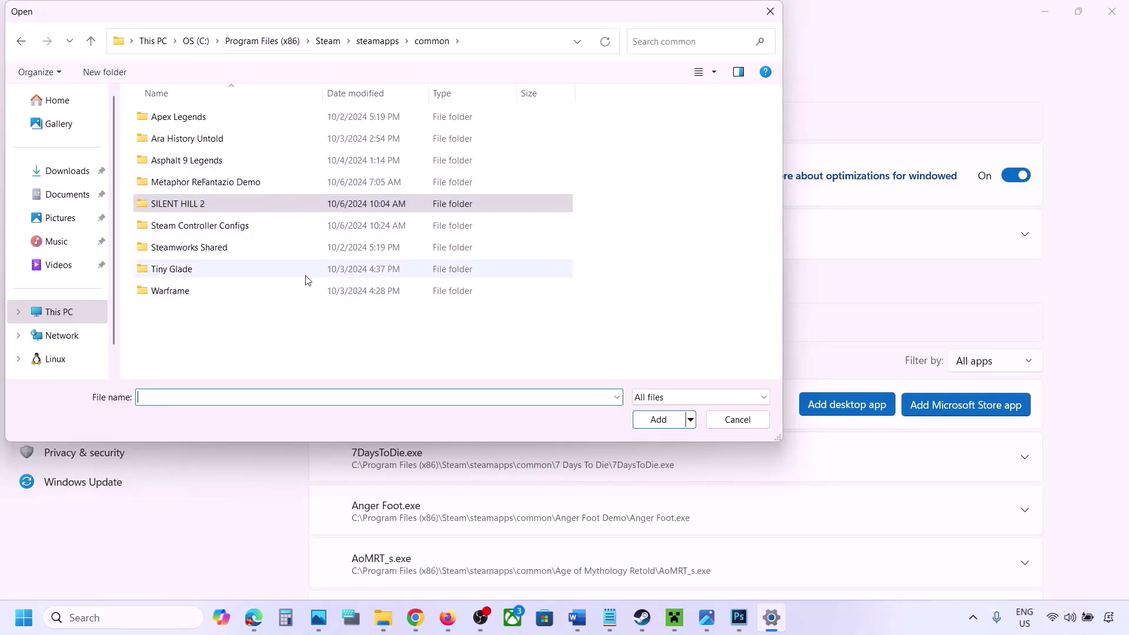
pyautogui.click(719, 419)
# - Set the GPU preference of ChainedTogether-Win64-Shipping.exe to High Performance (NVIDIA GeForce RTX 3050 Laptop GPU)
pyautogui.scroll(-2, 711, 453)
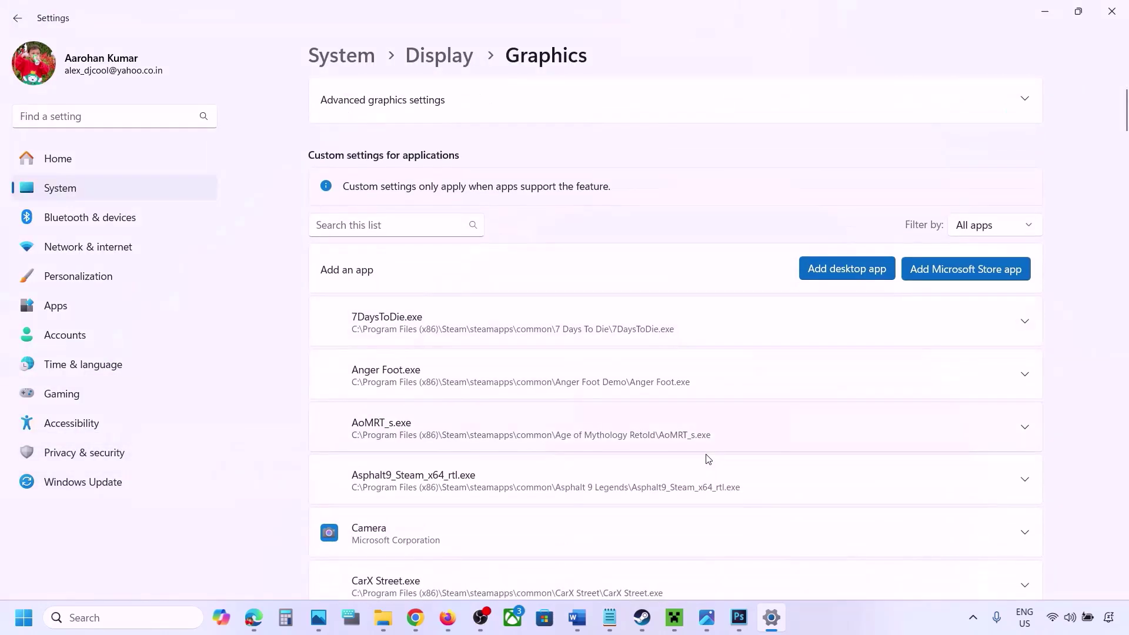
pyautogui.scroll(-6, 708, 458)
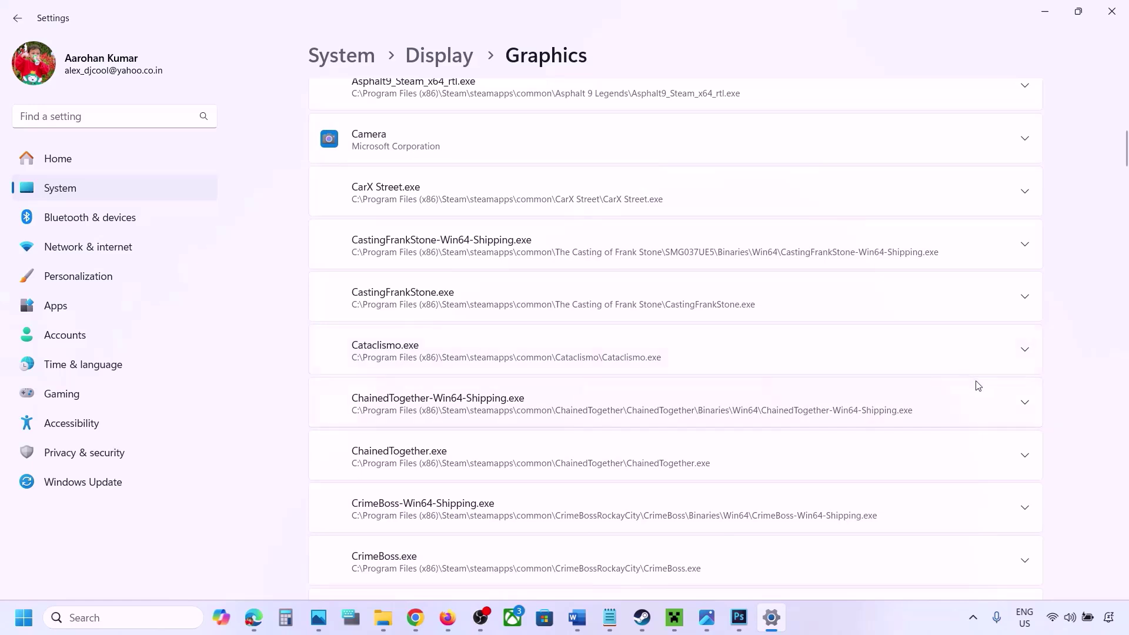
pyautogui.click(1024, 407)
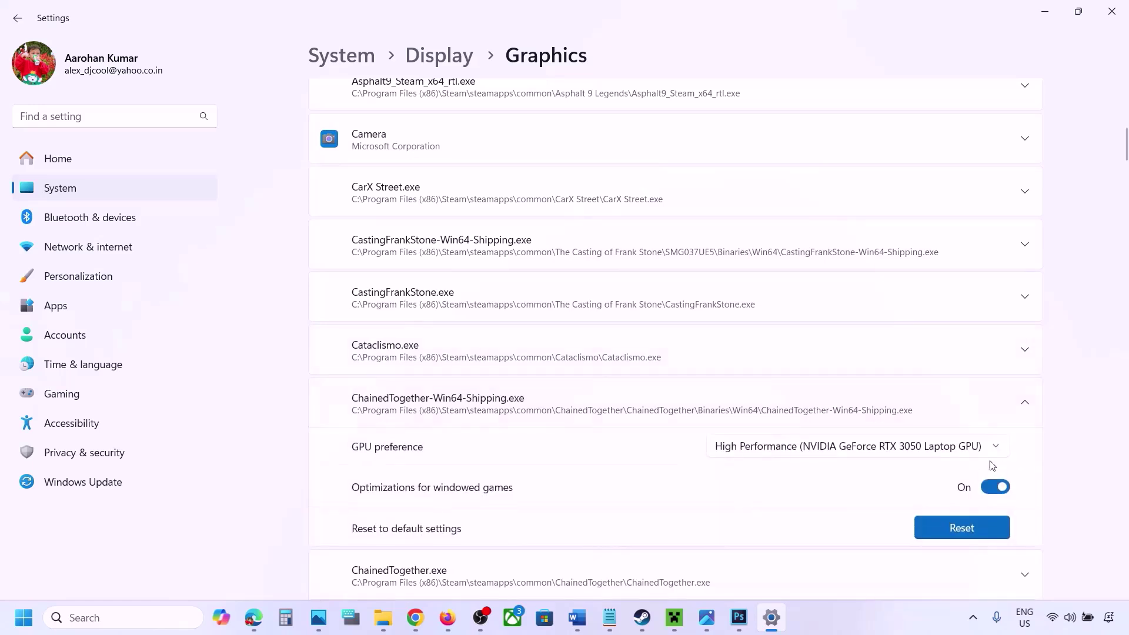
pyautogui.click(957, 451)
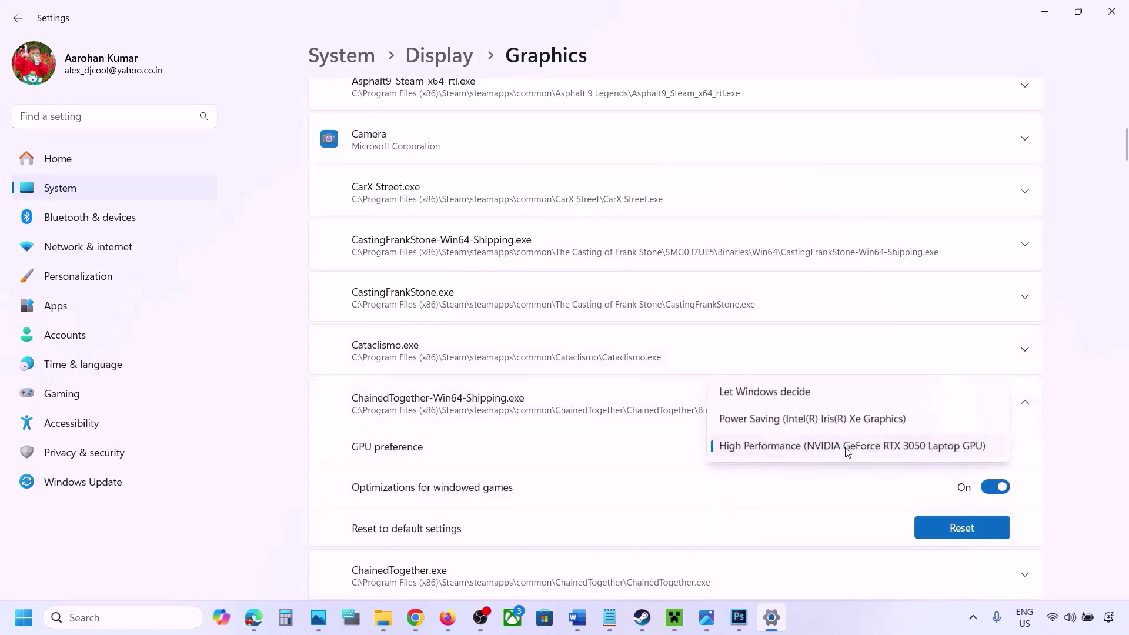
pyautogui.click(894, 449)
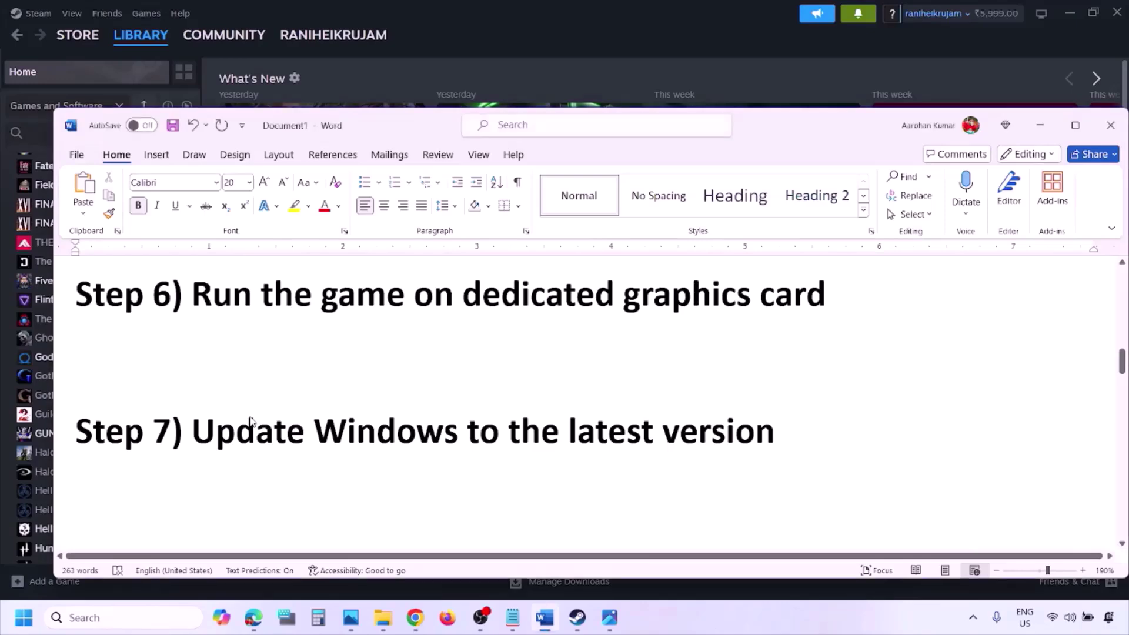
# - Highlight the step 7 text in the Word notes, check for updates in Windows Update, and show the computer's restart option
pyautogui.moveTo(200, 432); pyautogui.dragTo(762, 435)
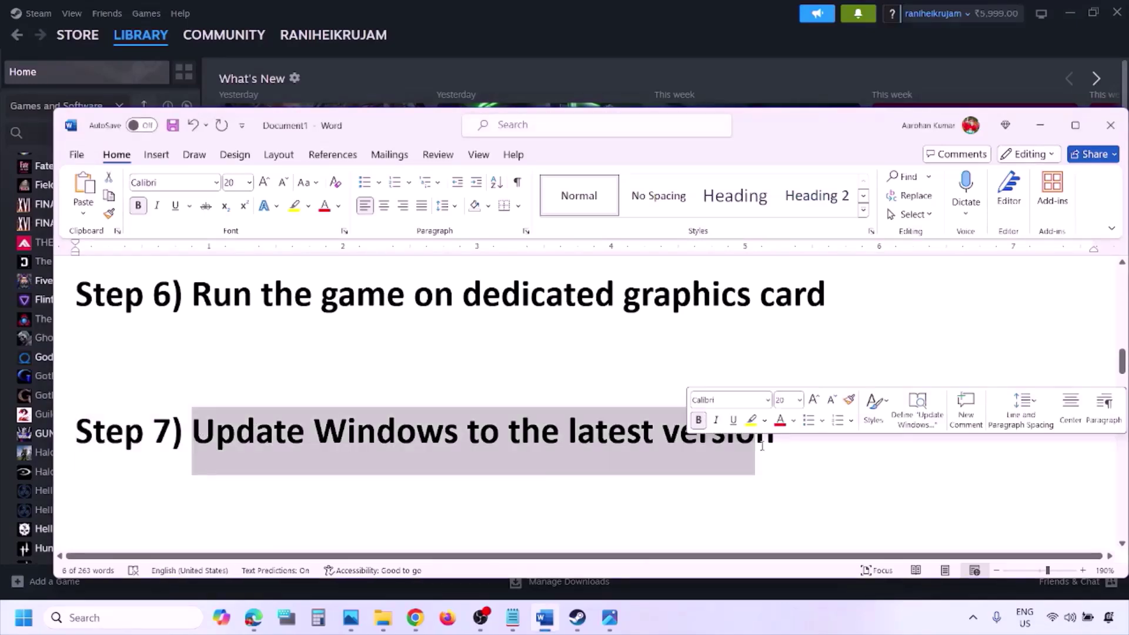
pyautogui.press('super+i')
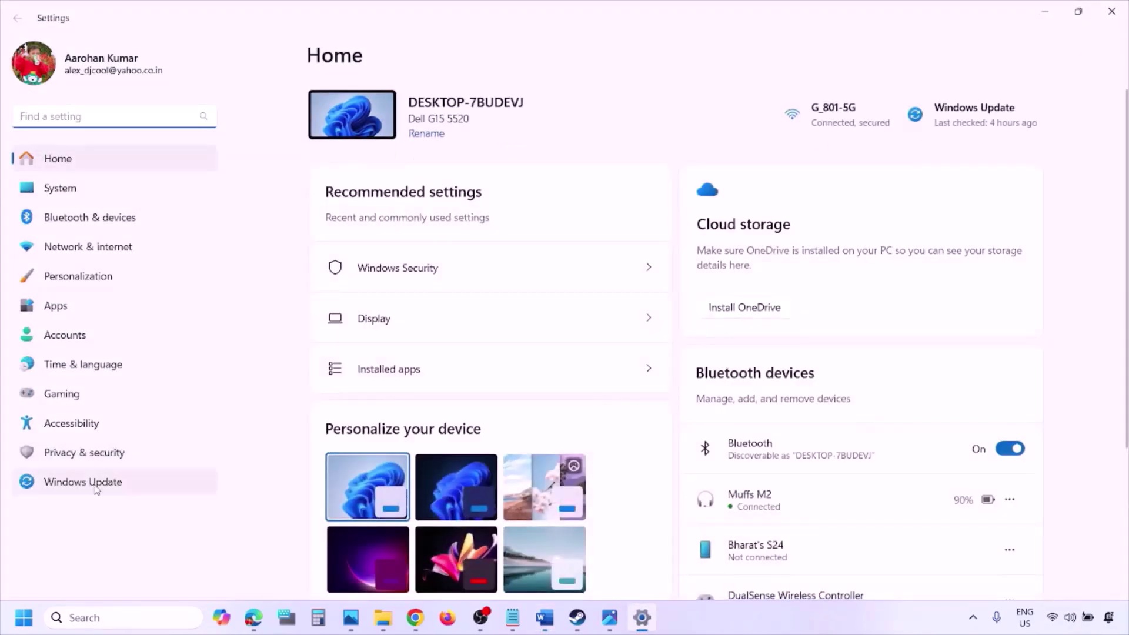
pyautogui.click(96, 487)
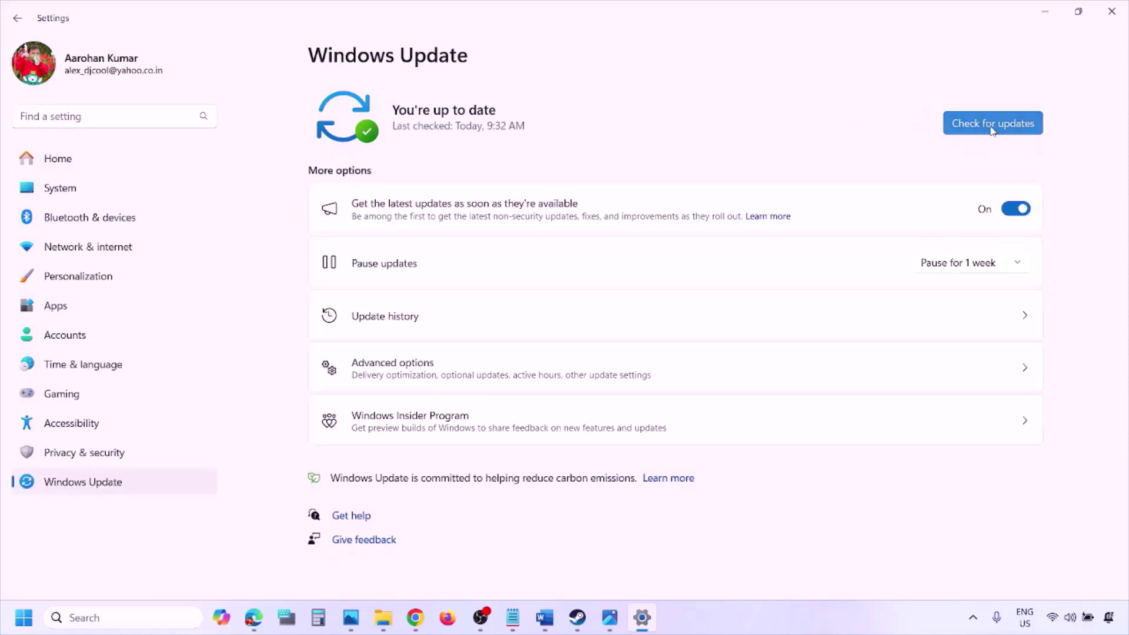
pyautogui.click(993, 127)
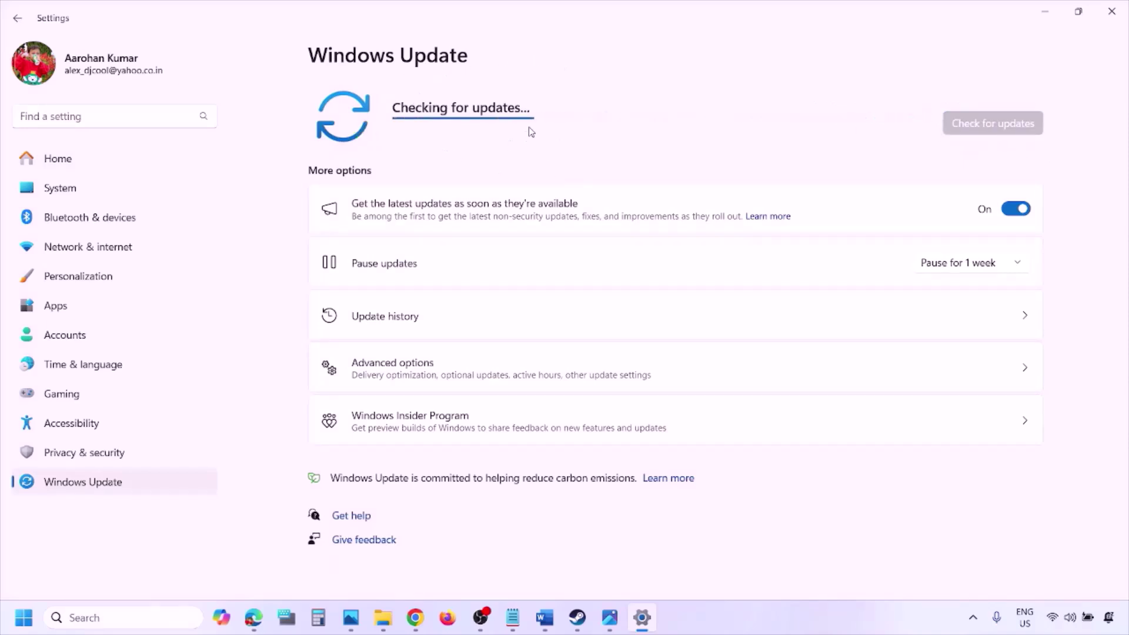
pyautogui.click(23, 618)
pyautogui.click(428, 567)
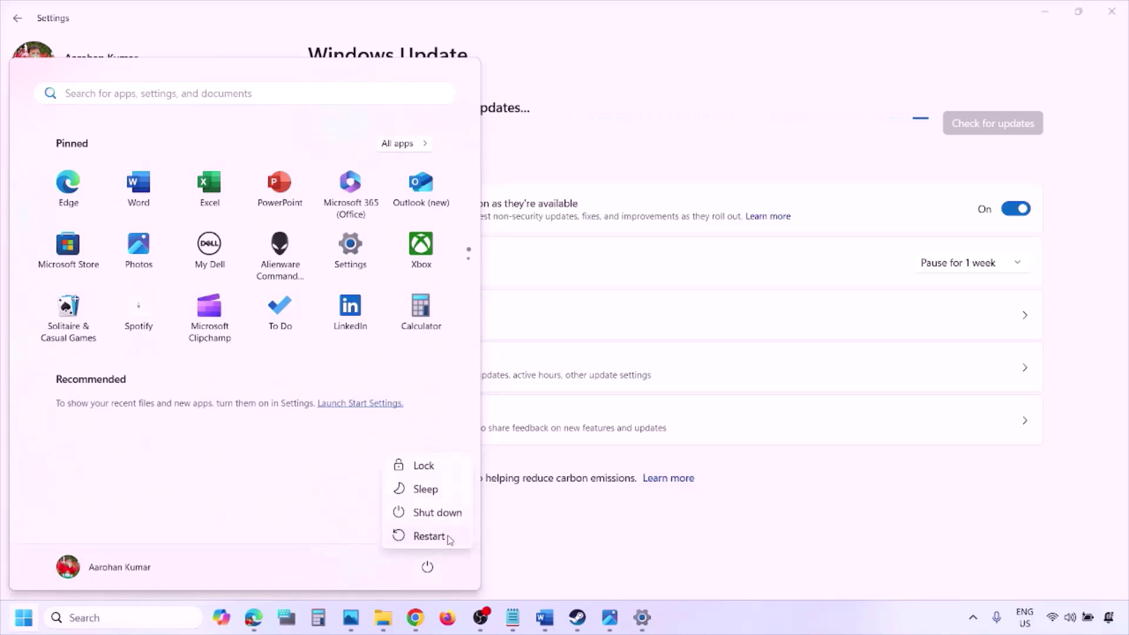
# - Copy the Visual C++ link from step 8 of the Word notes and open it in a new Chrome window
pyautogui.click(545, 618)
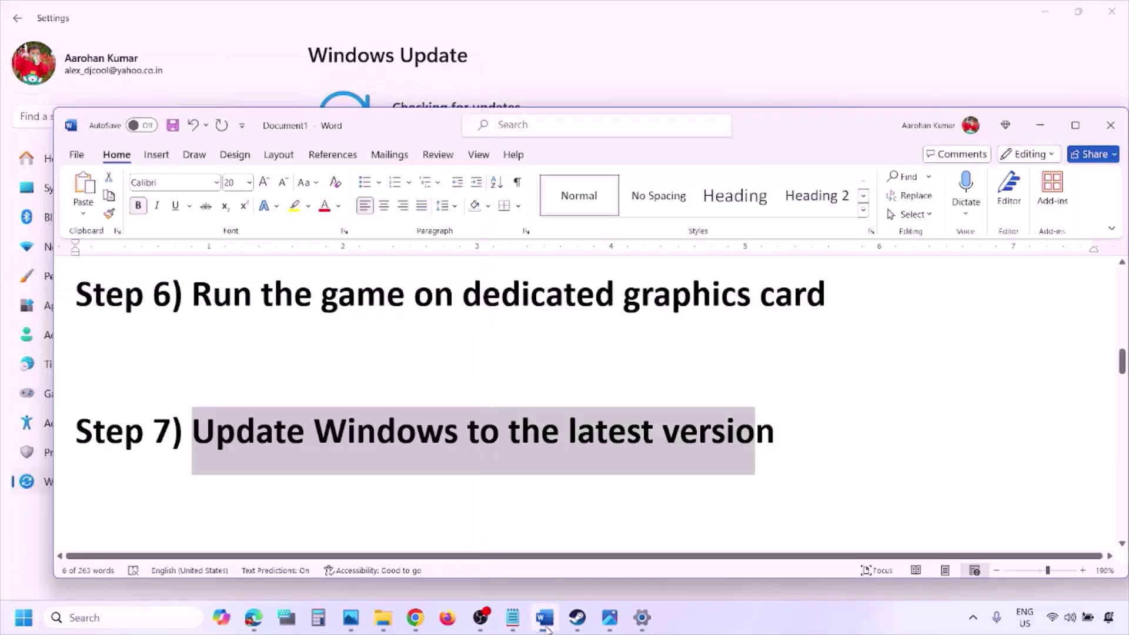
pyautogui.scroll(-3, 498, 464)
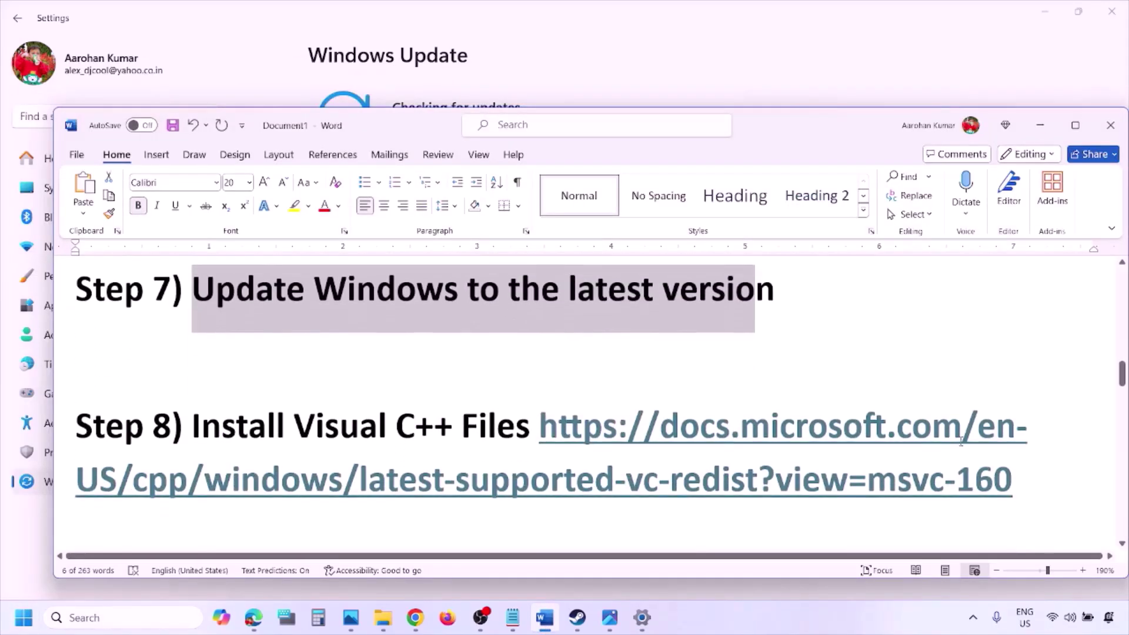
pyautogui.moveTo(1031, 490); pyautogui.dragTo(616, 437)
pyautogui.hotkey('ctrl', 'c')
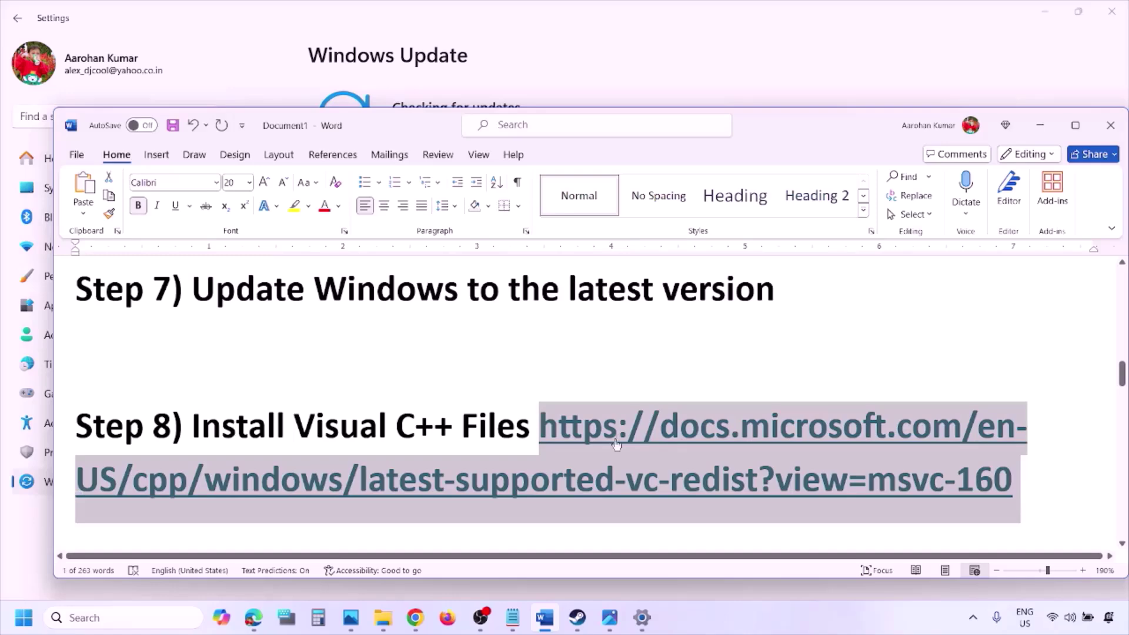
pyautogui.rightClick(416, 617)
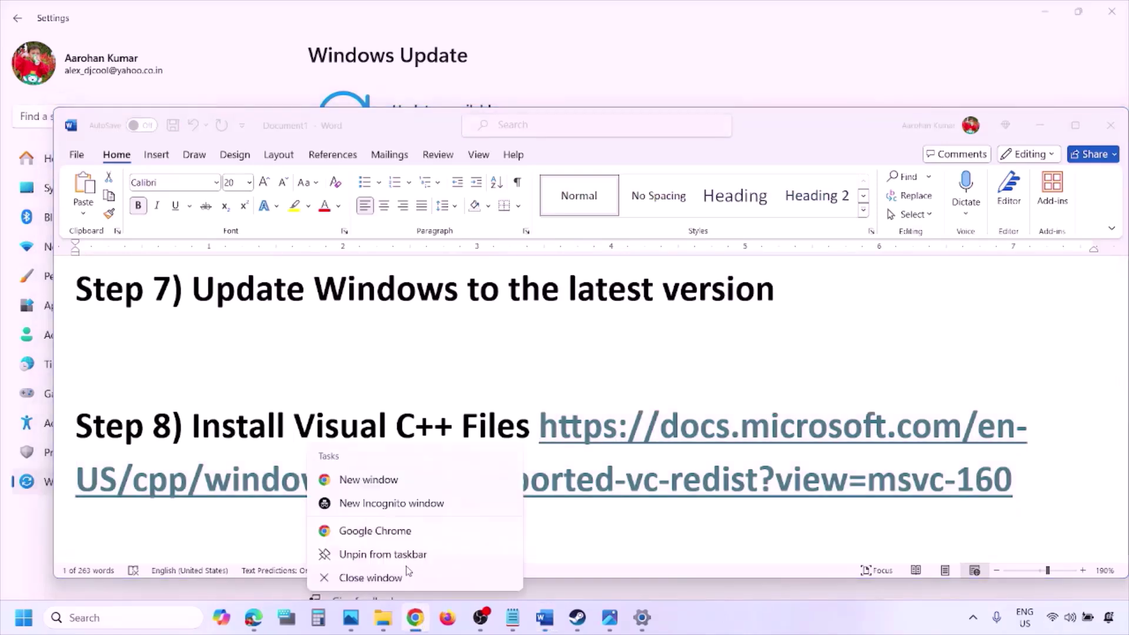
pyautogui.click(369, 479)
pyautogui.hotkey('ctrl', 'v')
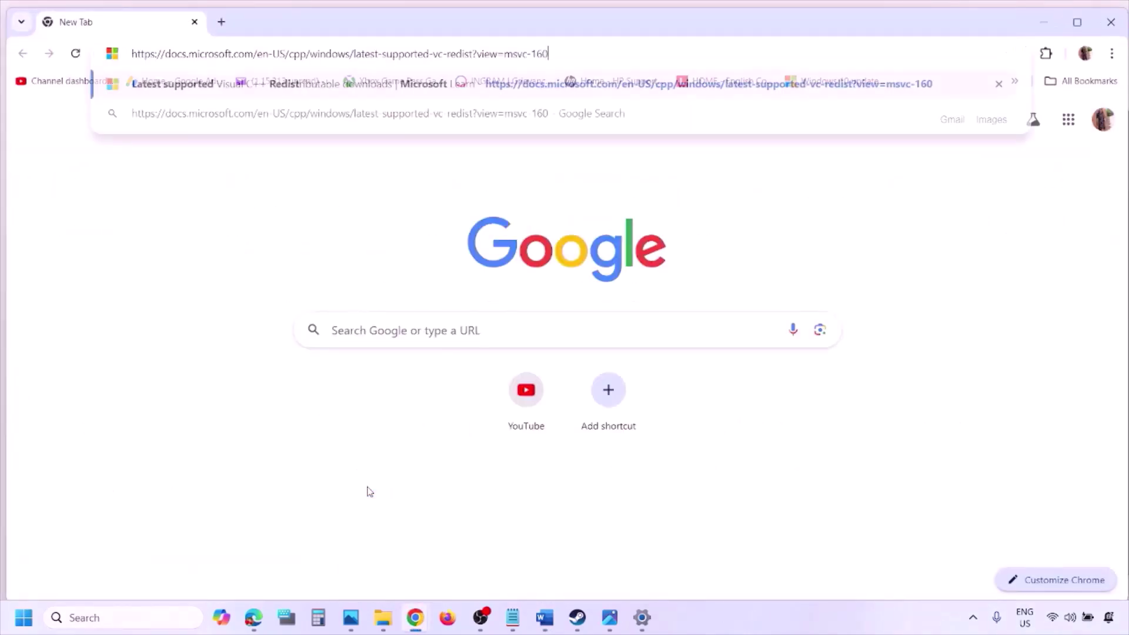
pyautogui.press('Return')
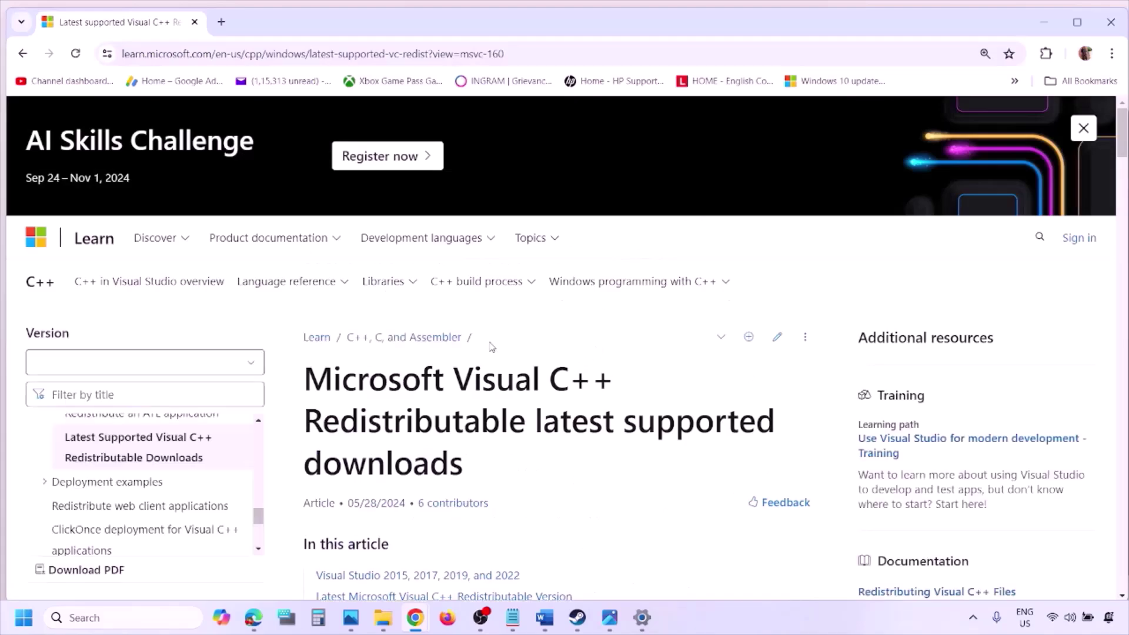
# - Highlight the "Visual Studio 2015, 2017, 2019, and 2022" heading and find the latest redistributable's download table
pyautogui.scroll(-4, 492, 338)
pyautogui.scroll(-6, 492, 347)
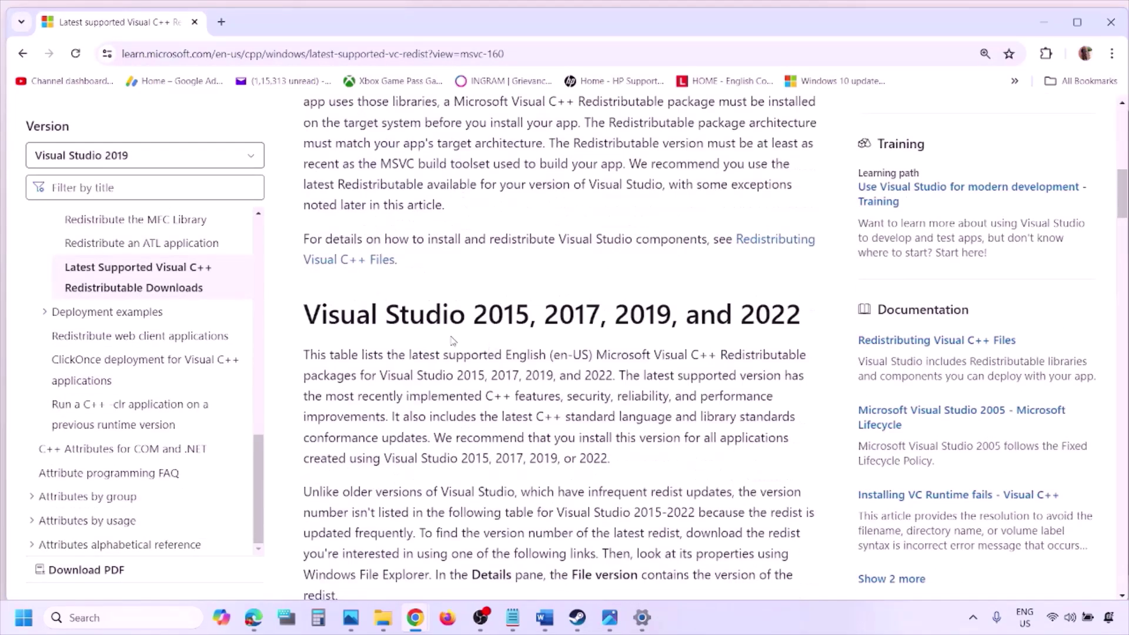
pyautogui.moveTo(364, 319); pyautogui.dragTo(759, 318)
pyautogui.scroll(-5, 496, 423)
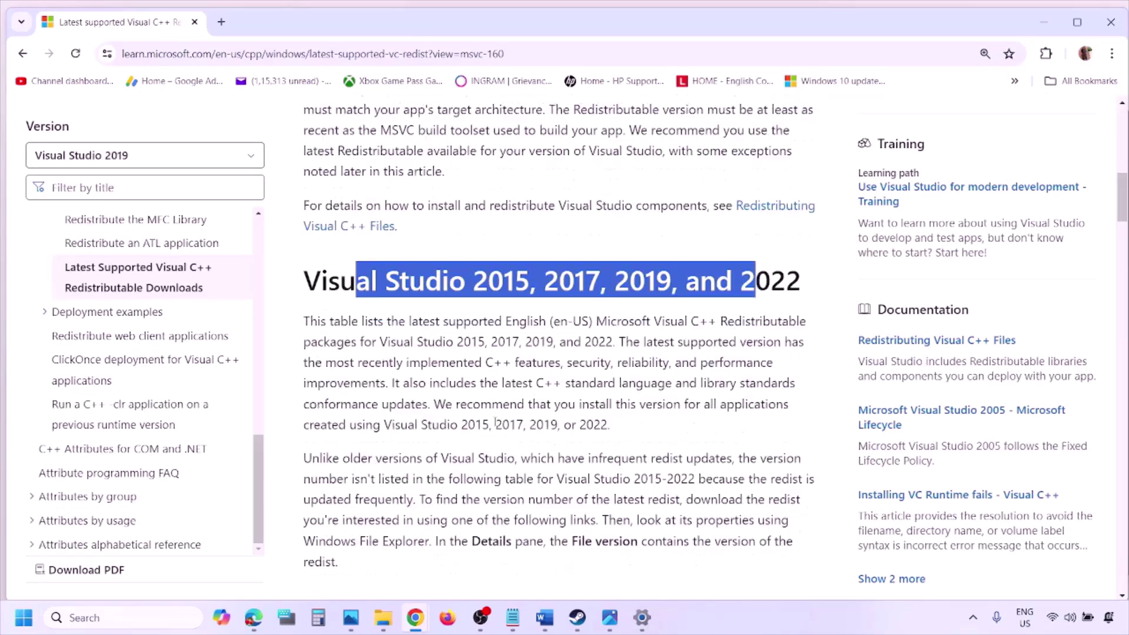
pyautogui.scroll(-4, 496, 423)
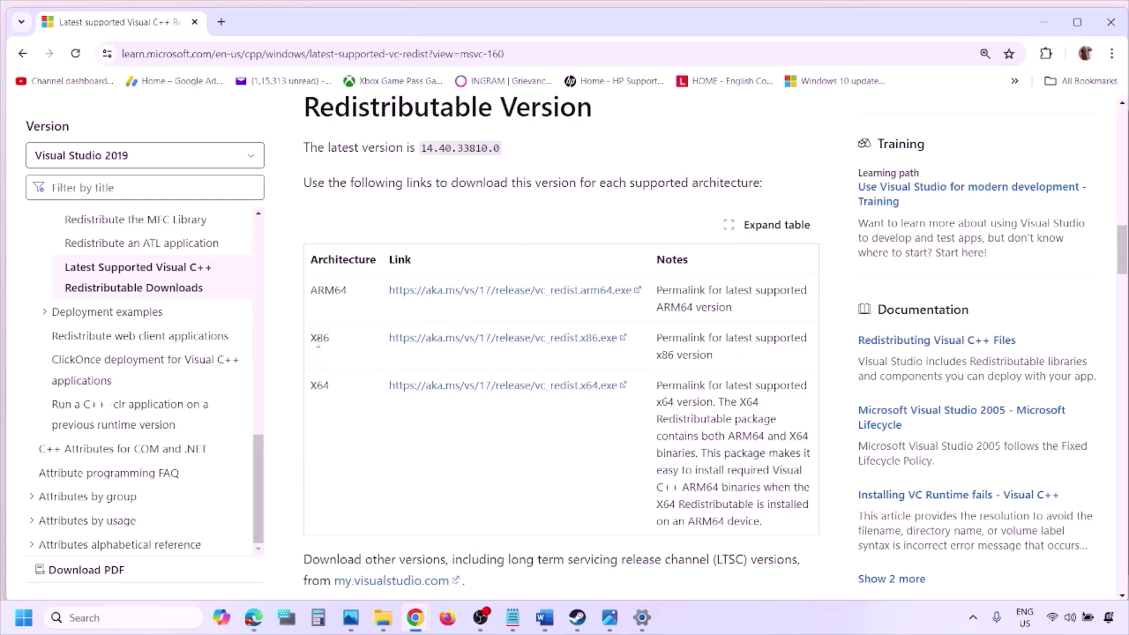
# - Highlight the X86 and X64 entries, download the x86 redistributable, and start its repair
pyautogui.doubleClick(318, 344)
pyautogui.doubleClick(321, 387)
pyautogui.moveTo(310, 339); pyautogui.dragTo(556, 348)
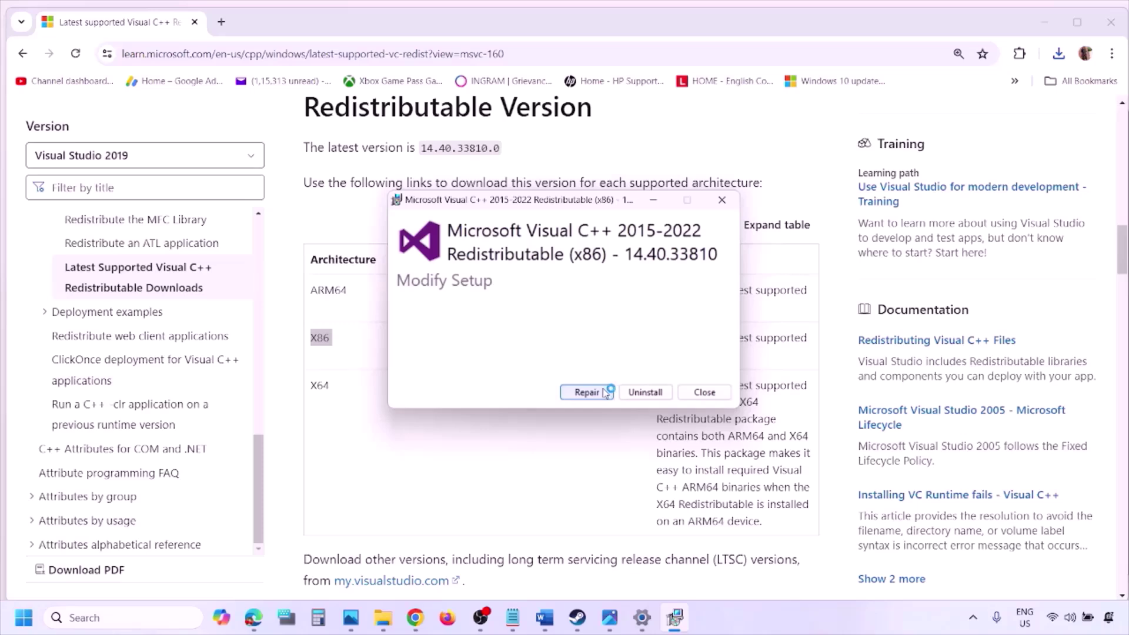
pyautogui.click(605, 392)
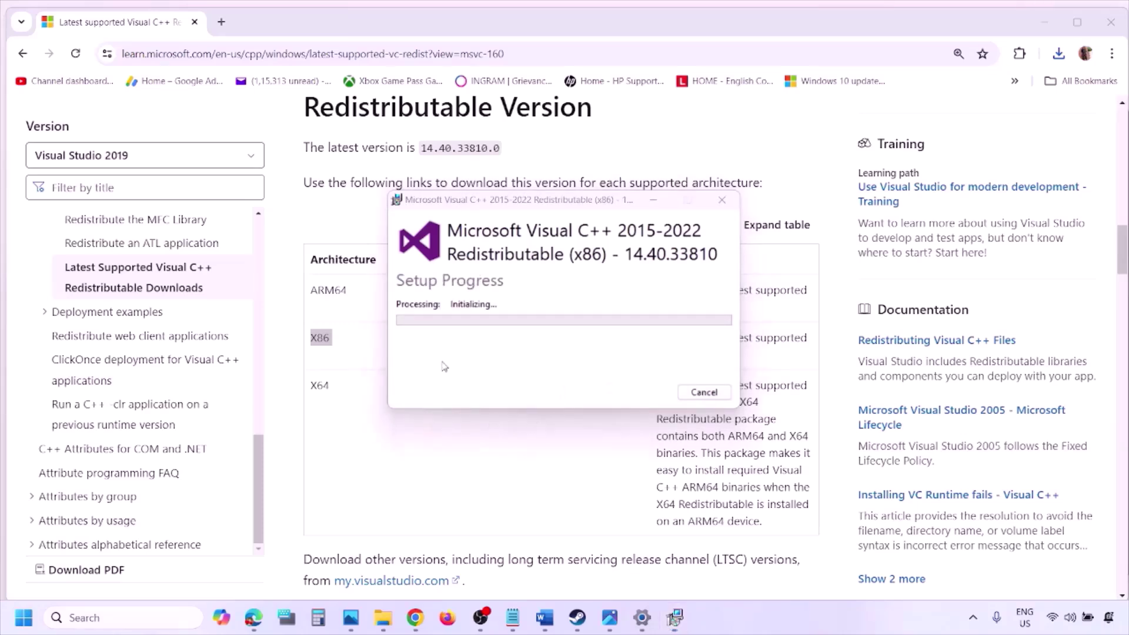
# - Download VC_redist.x64.exe, start repairing the x64 redistributable, and move the two setup windows apart
pyautogui.doubleClick(316, 388)
pyautogui.click(512, 393)
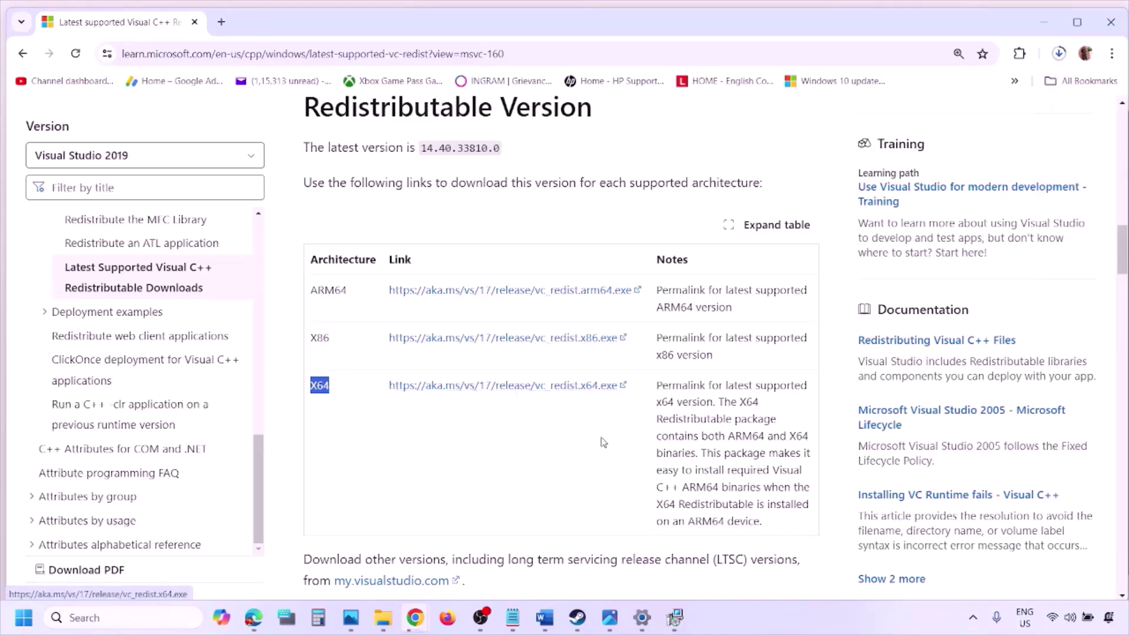
pyautogui.click(674, 617)
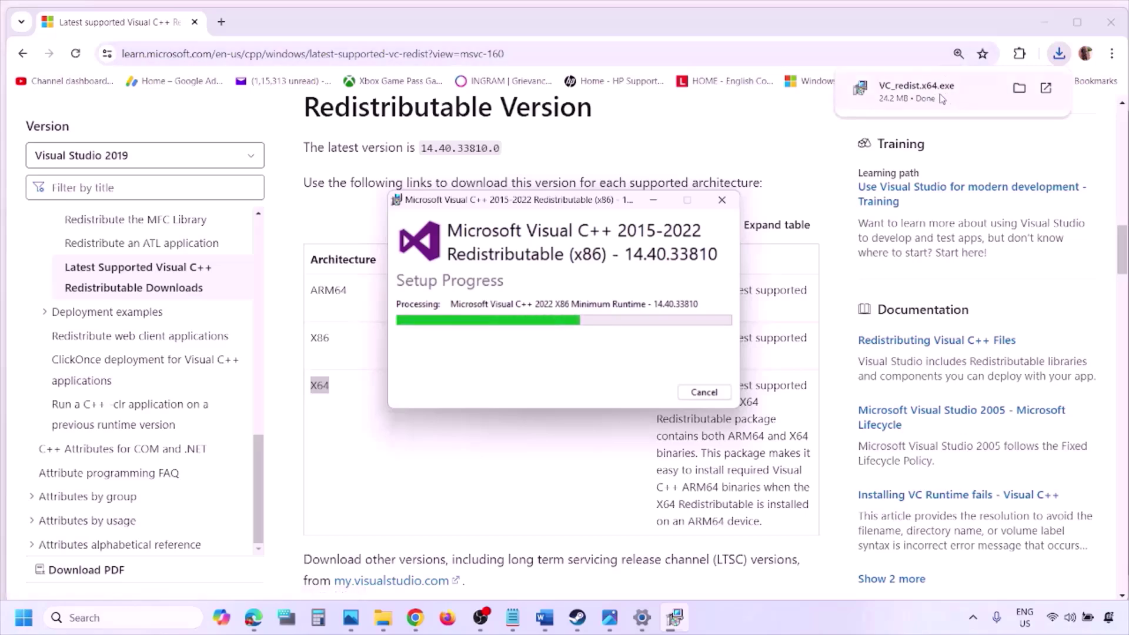
pyautogui.click(941, 98)
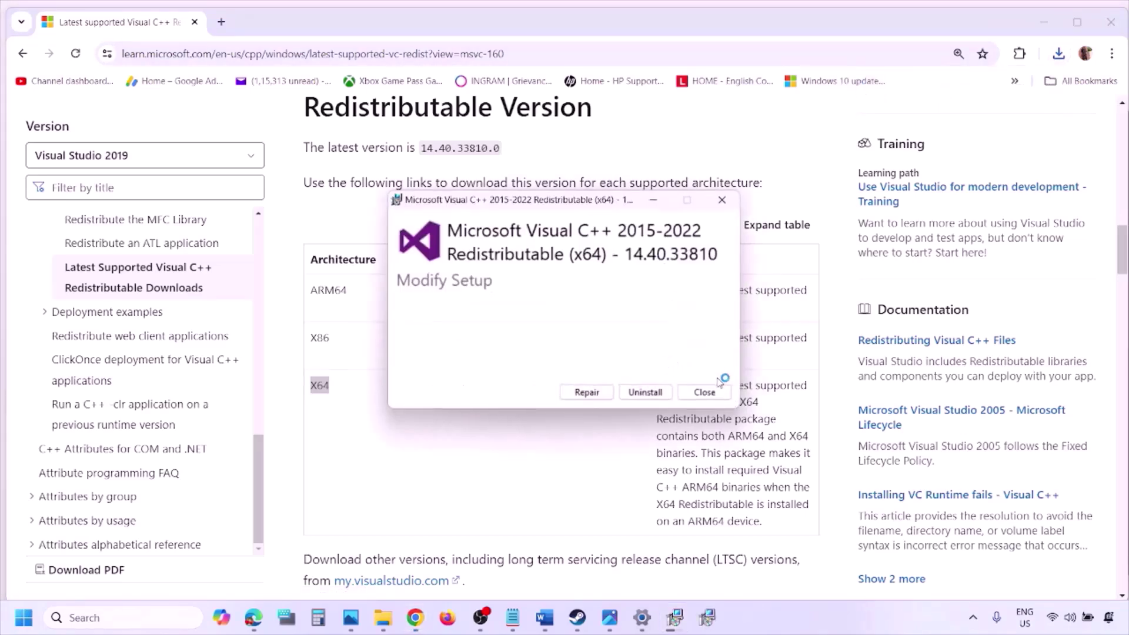
pyautogui.click(594, 393)
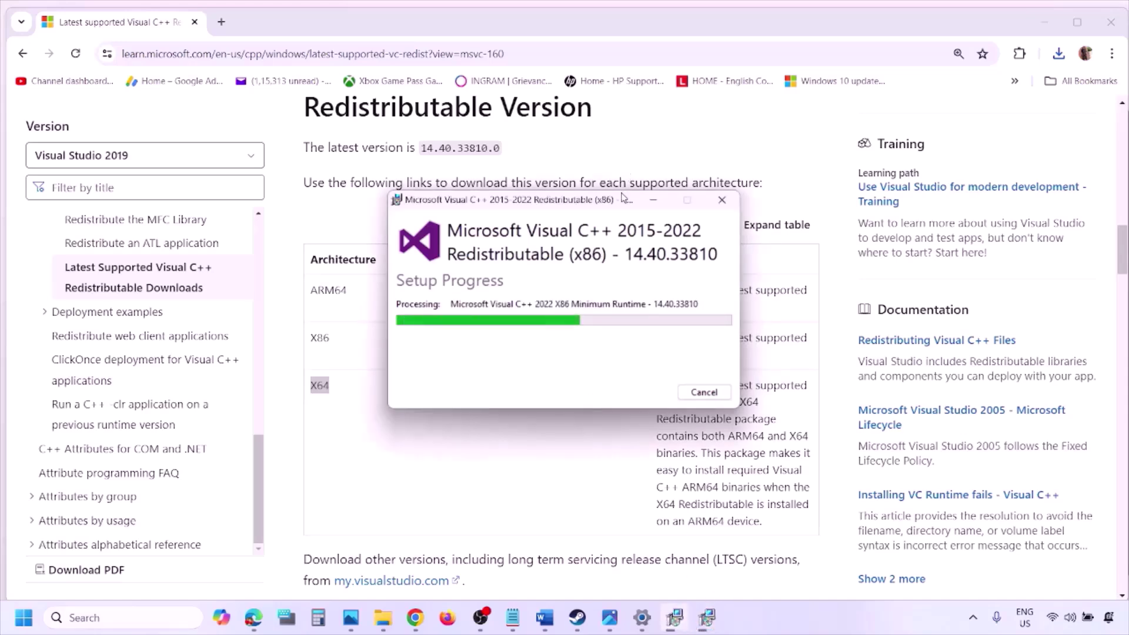
pyautogui.moveTo(623, 197); pyautogui.dragTo(361, 248)
pyautogui.moveTo(573, 214); pyautogui.dragTo(715, 267)
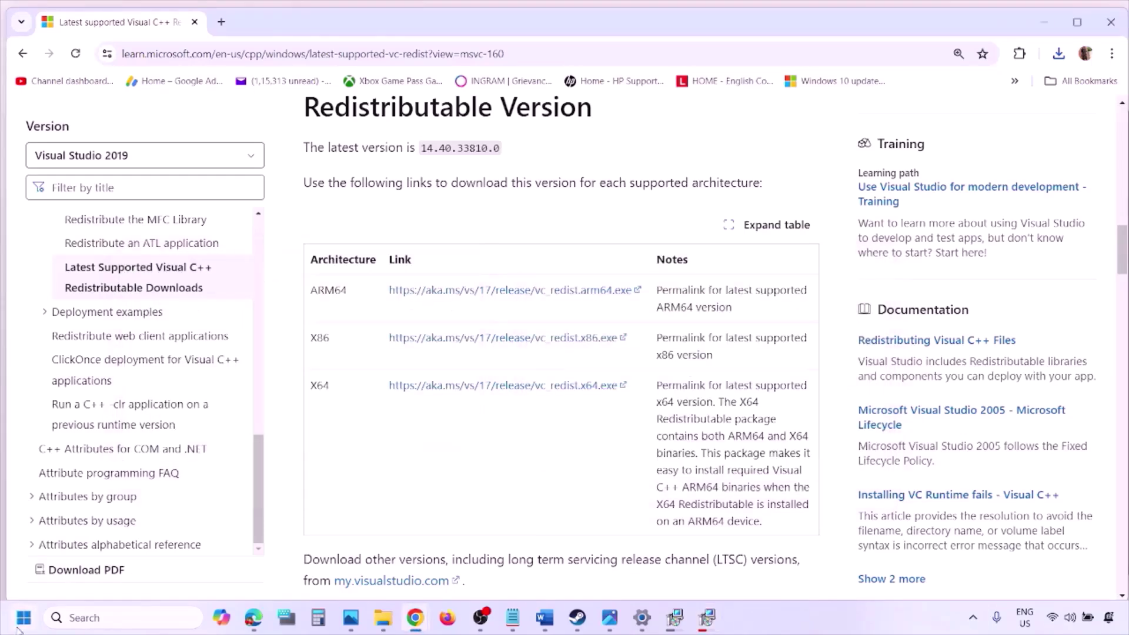
# - Show the computer's restart option and dismiss it without restarting
pyautogui.click(19, 625)
pyautogui.click(428, 567)
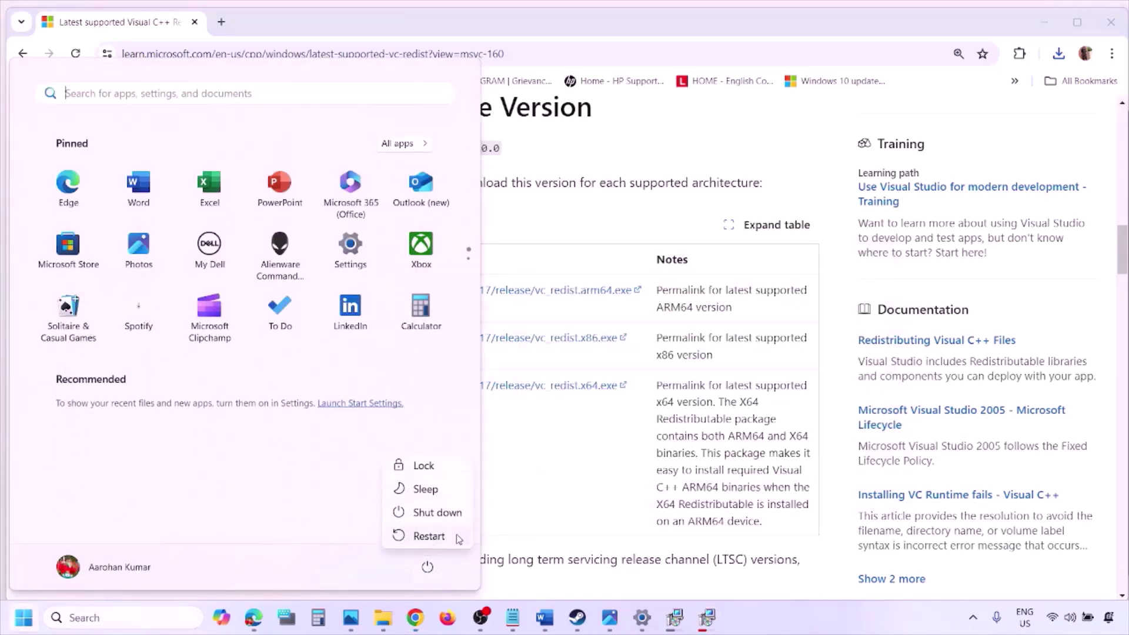
pyautogui.click(585, 500)
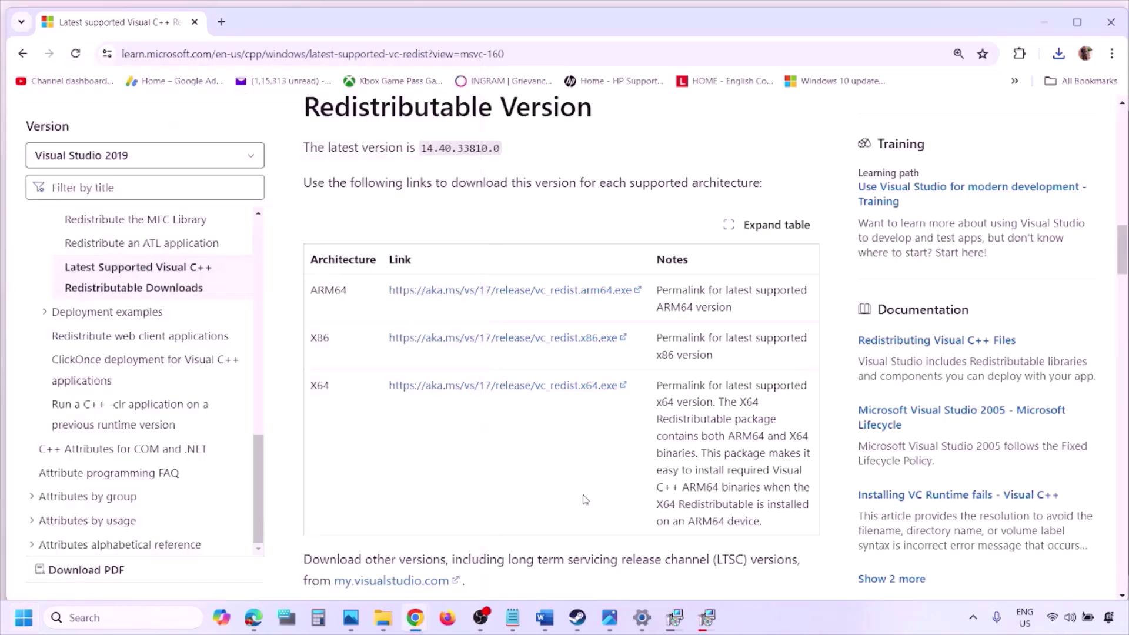
# - Return to the Word notes, maximize the window at step 9, and highlight the advice on unplugging external devices and USB adapters
pyautogui.click(546, 616)
pyautogui.scroll(-3, 482, 397)
pyautogui.scroll(-3, 484, 399)
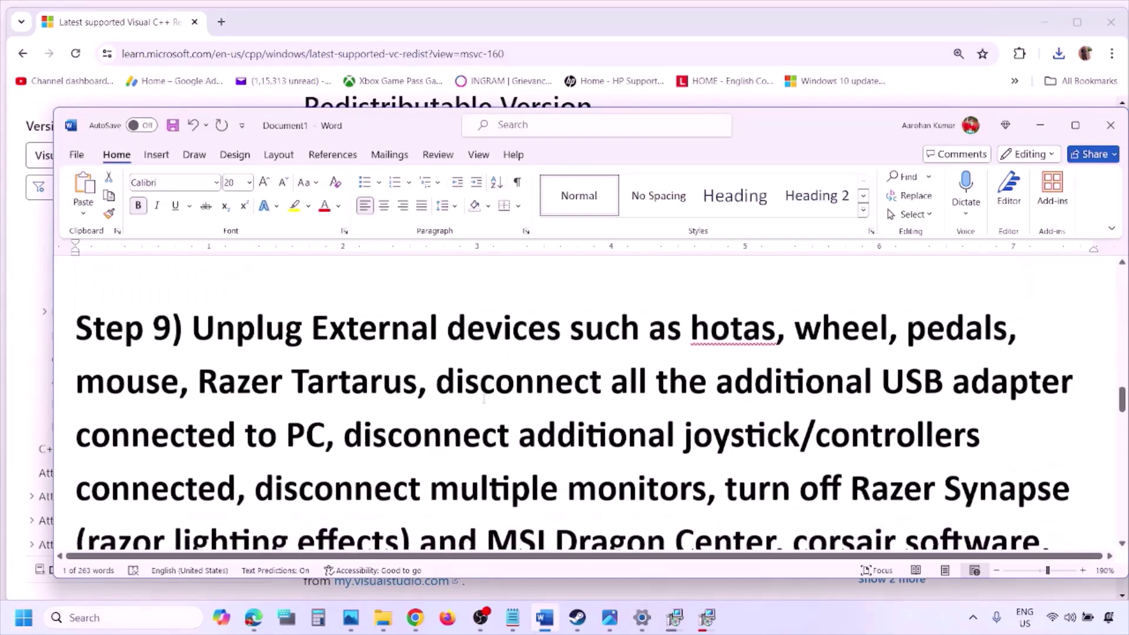
pyautogui.click(1077, 125)
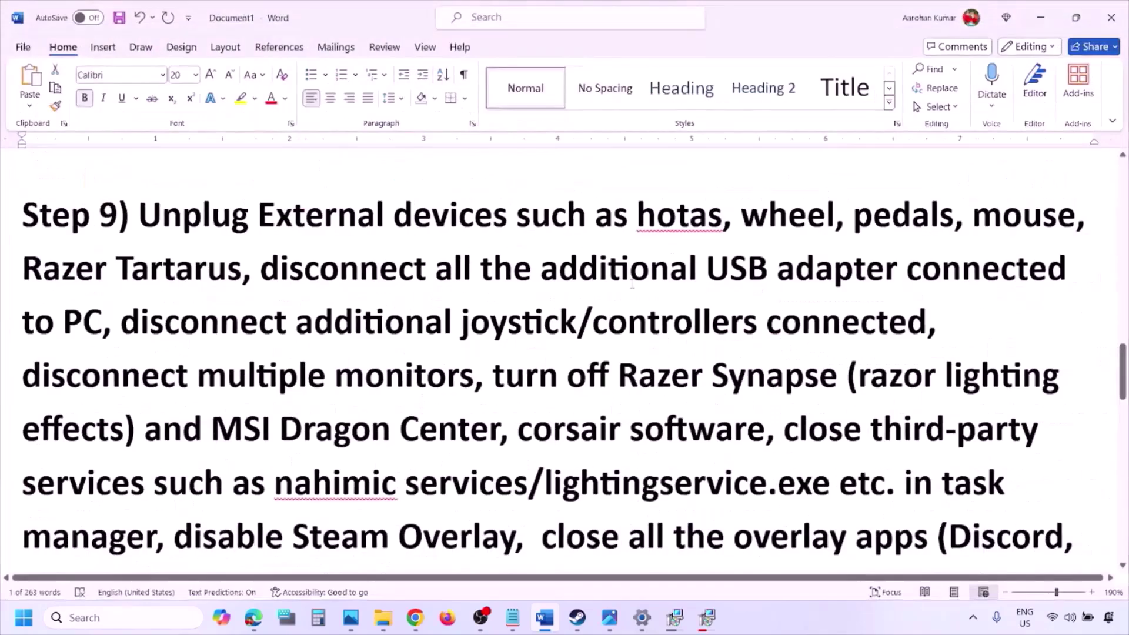
pyautogui.moveTo(143, 219); pyautogui.dragTo(838, 271)
pyautogui.click(501, 288)
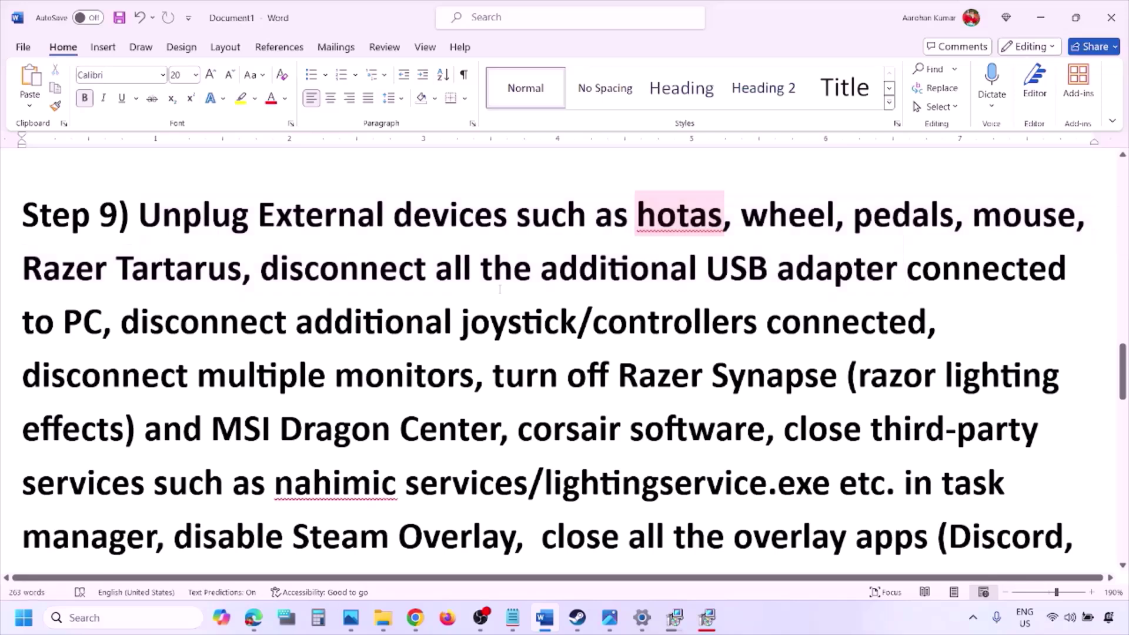
# - Highlight in turn the step 9 advice on joysticks/controllers, multiple monitors, Razer Synapse and third-party services, and disabling Steam Overlay
pyautogui.moveTo(128, 321); pyautogui.dragTo(788, 334)
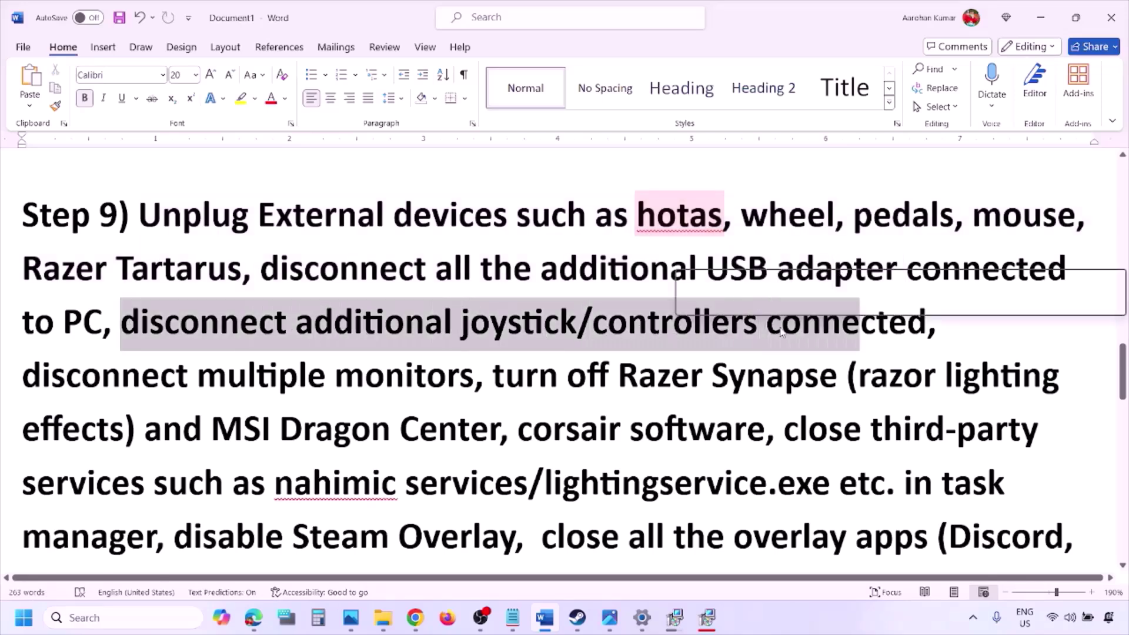
pyautogui.click(751, 353)
pyautogui.moveTo(39, 377); pyautogui.dragTo(393, 381)
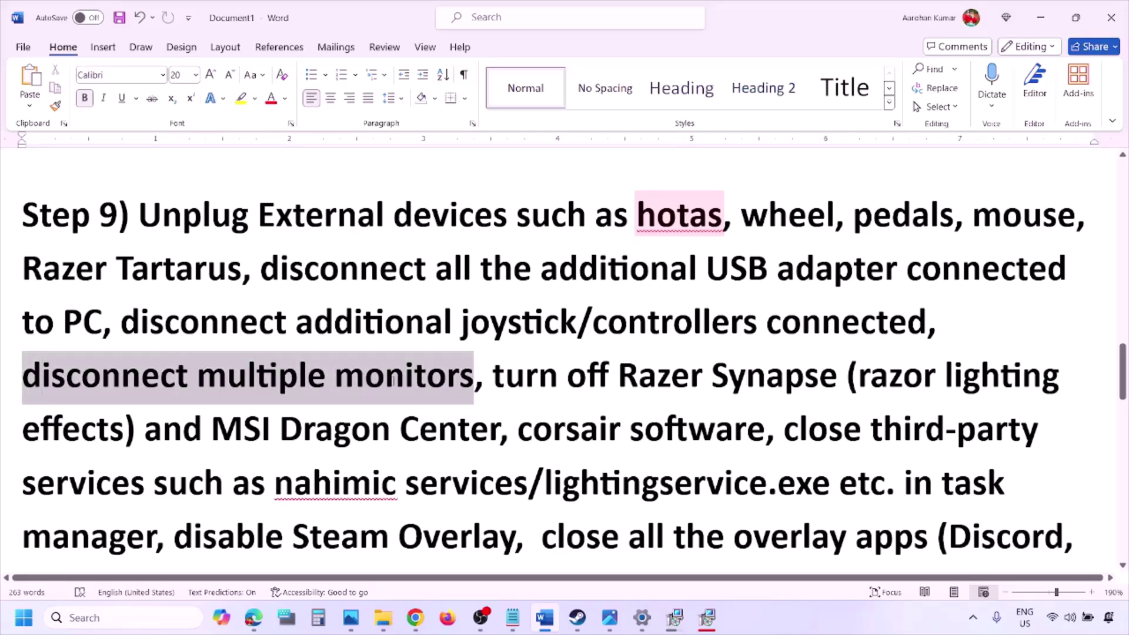
pyautogui.scroll(-1, 497, 309)
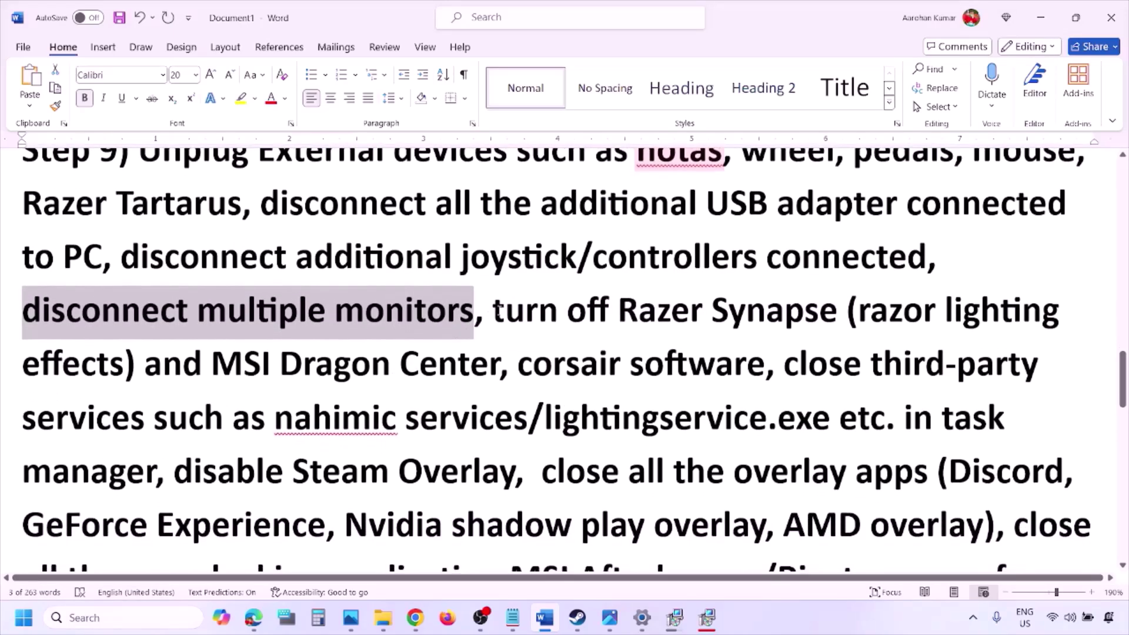
pyautogui.moveTo(497, 310); pyautogui.dragTo(158, 470)
pyautogui.scroll(-1, 223, 400)
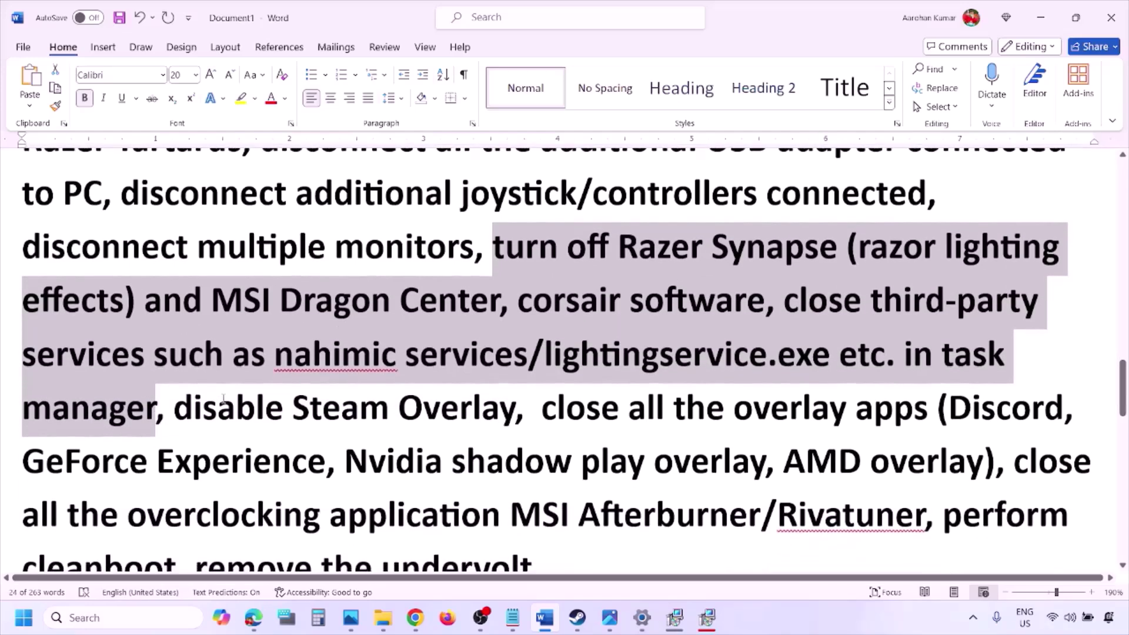
pyautogui.moveTo(174, 408); pyautogui.dragTo(523, 408)
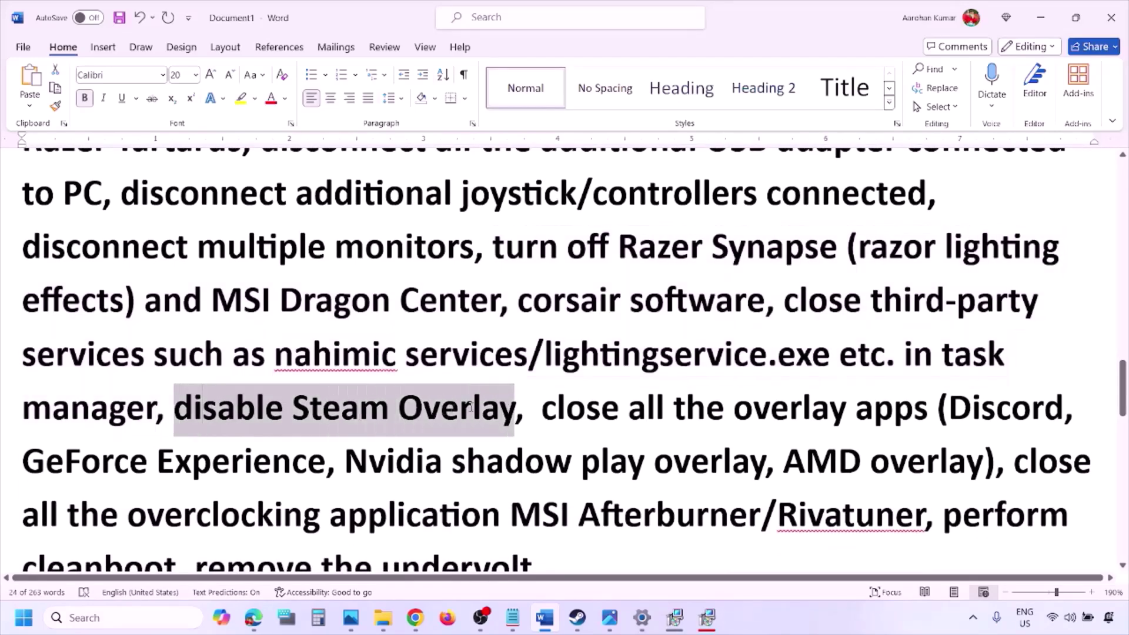
# - View the Steam library screenshot 0.png in Photos, zooming to examine Library and the game's Properties option, and advance to the following image
pyautogui.click(780, 625)
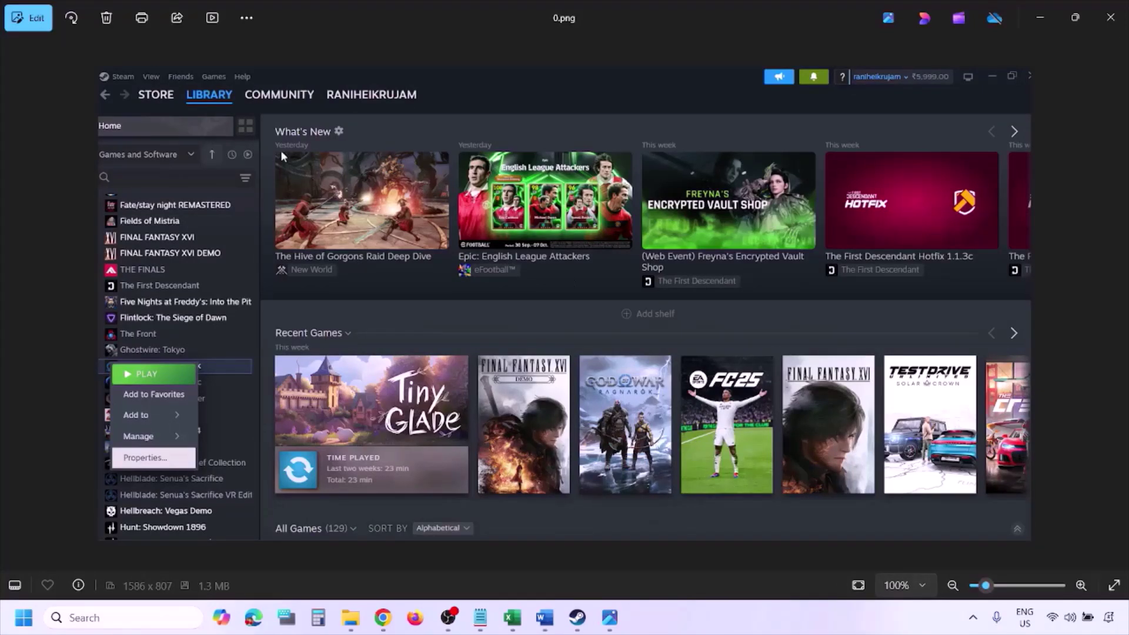
pyautogui.hotkey('ctrl', '+')
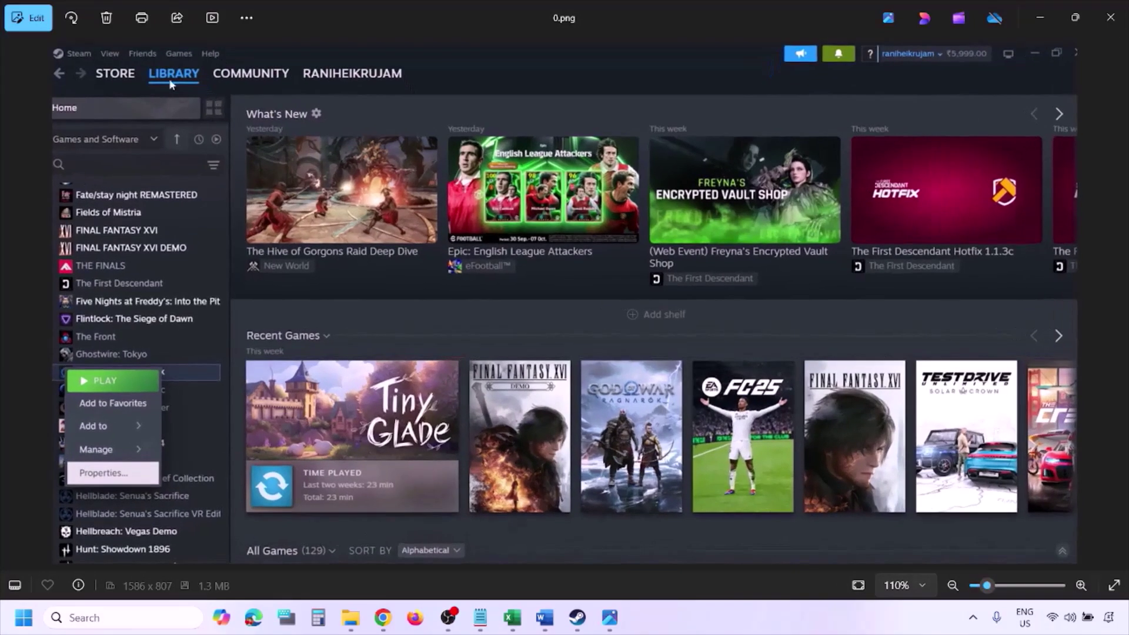
pyautogui.hotkey('ctrl', '-')
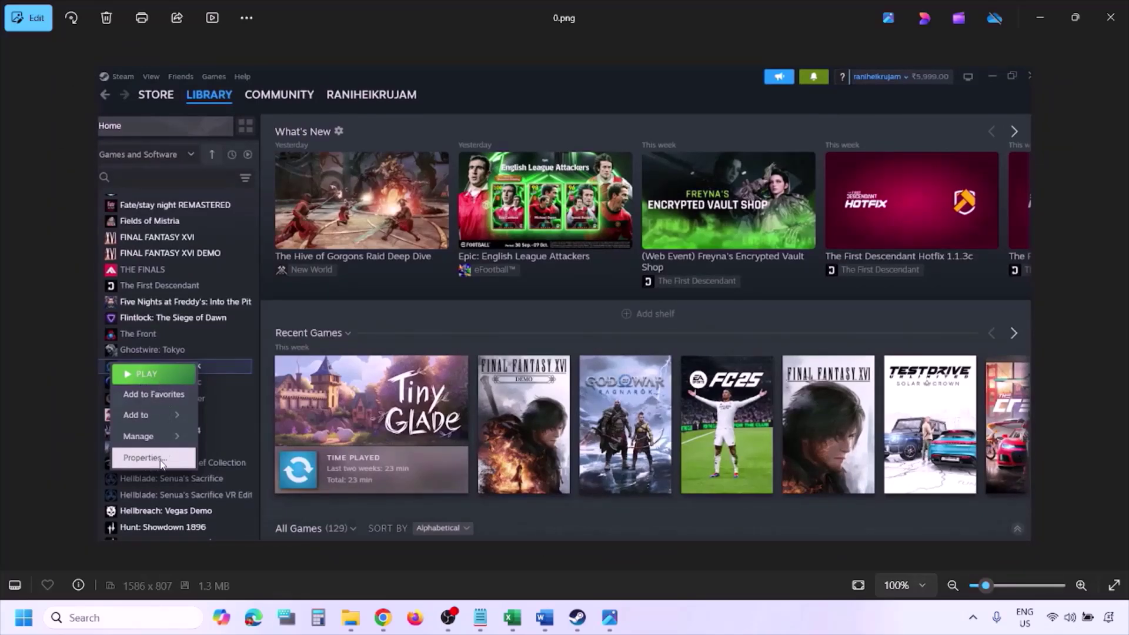
pyautogui.press('Right')
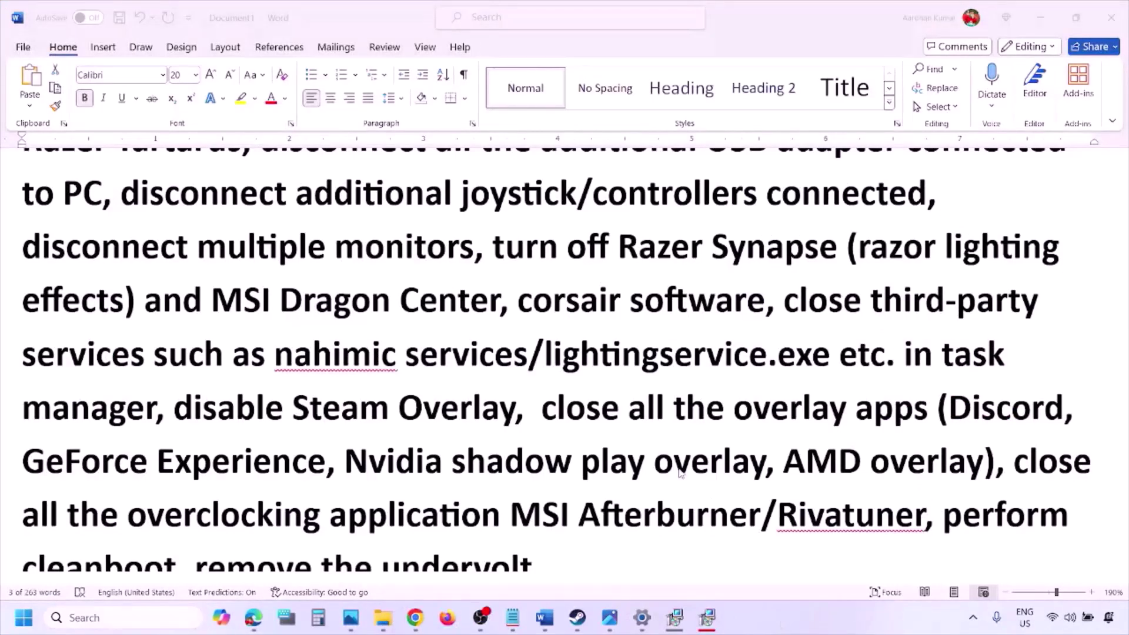
# - Review the rest of step 9 in the notes and turn off the in-game overlay in Discord's Game Overlay settings
pyautogui.scroll(-2, 677, 469)
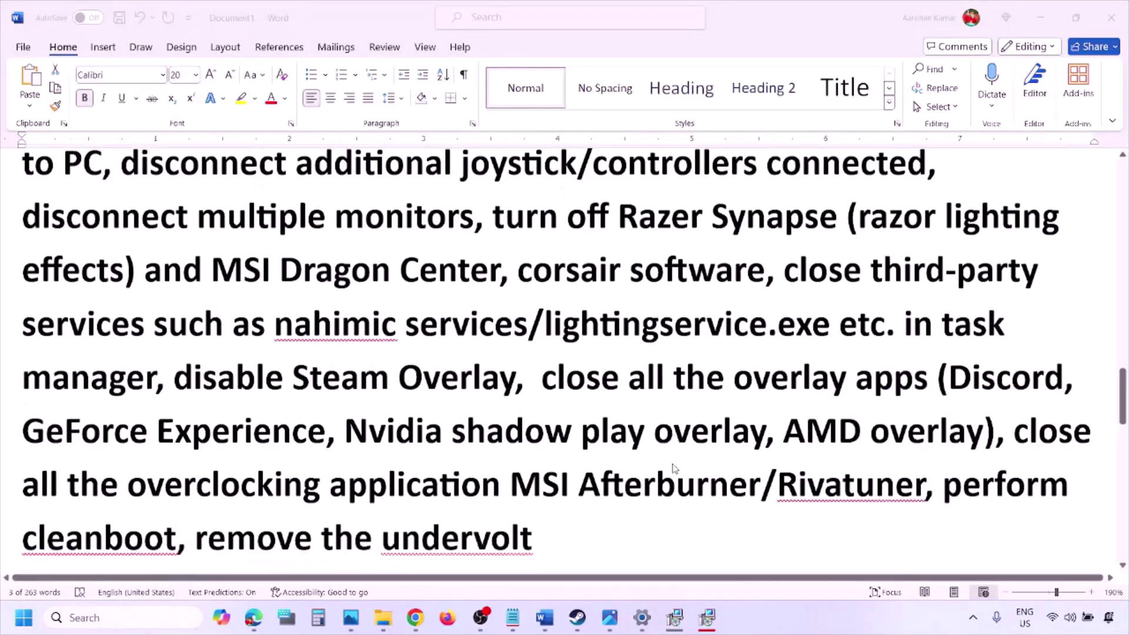
pyautogui.scroll(-1, 675, 469)
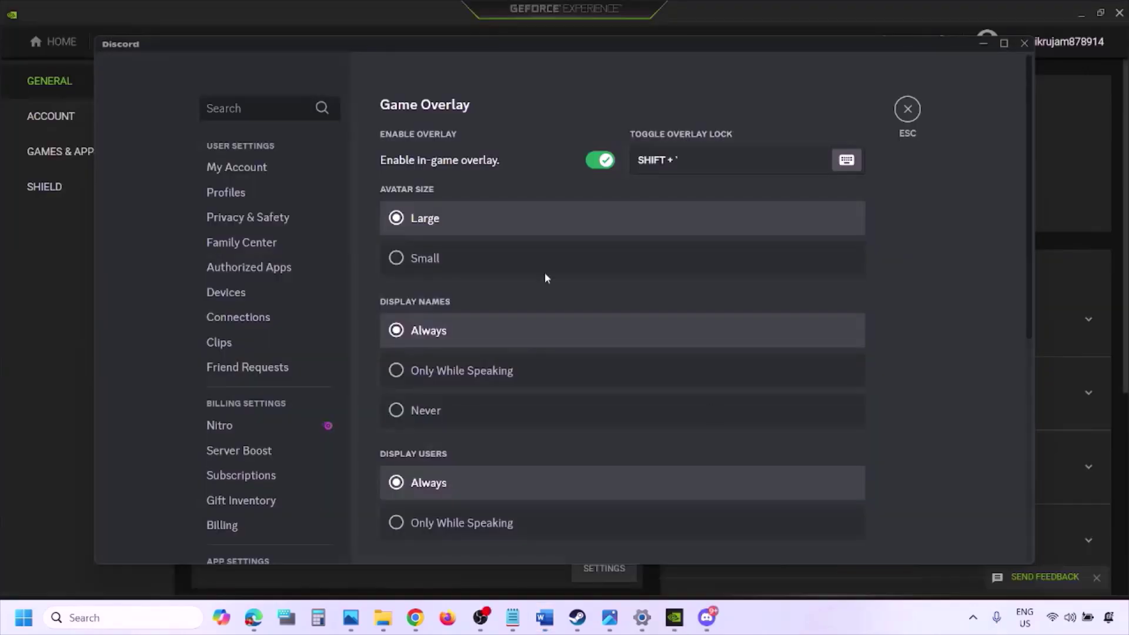
pyautogui.scroll(-10, 277, 318)
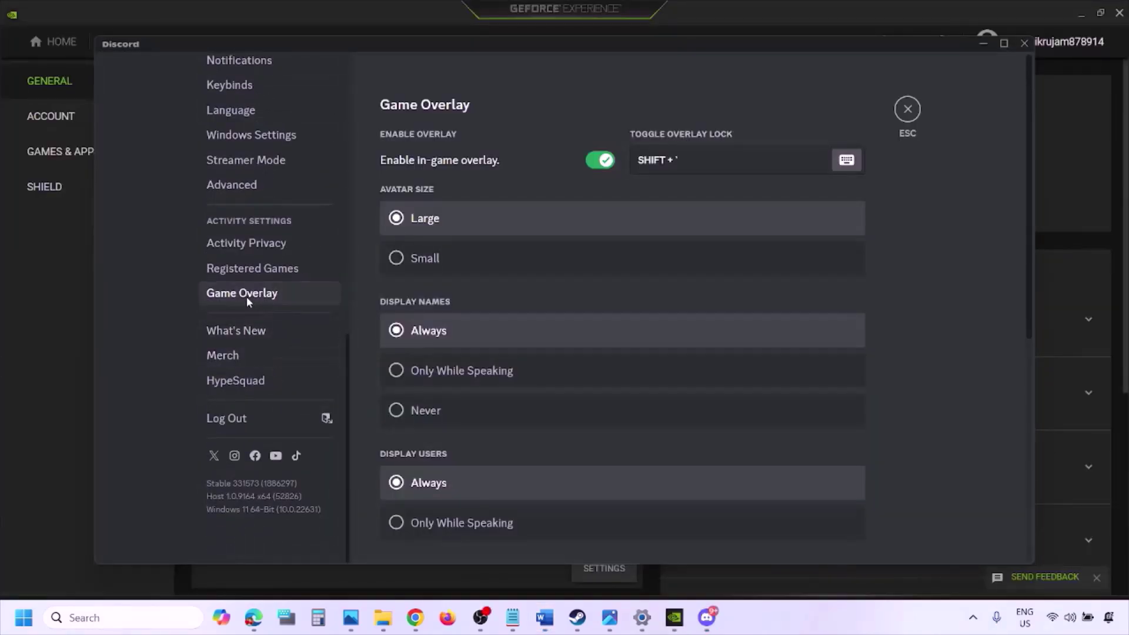
pyautogui.click(246, 297)
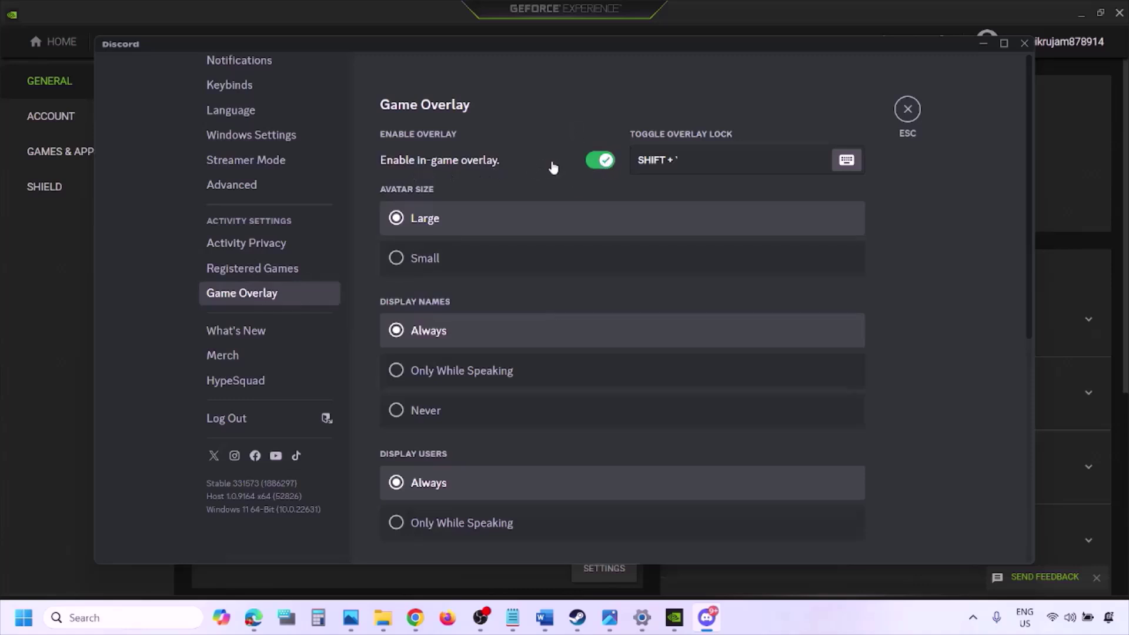
pyautogui.click(596, 161)
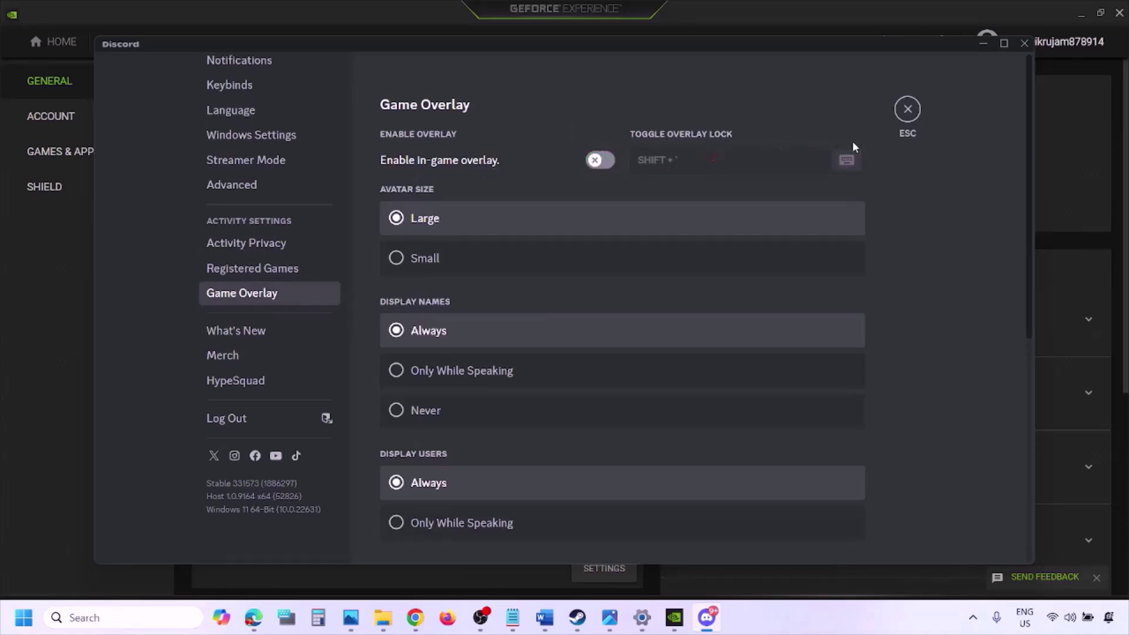
# - Switch to GeForce Experience, turn off its in-game overlay, and return to the Word notes
pyautogui.click(676, 618)
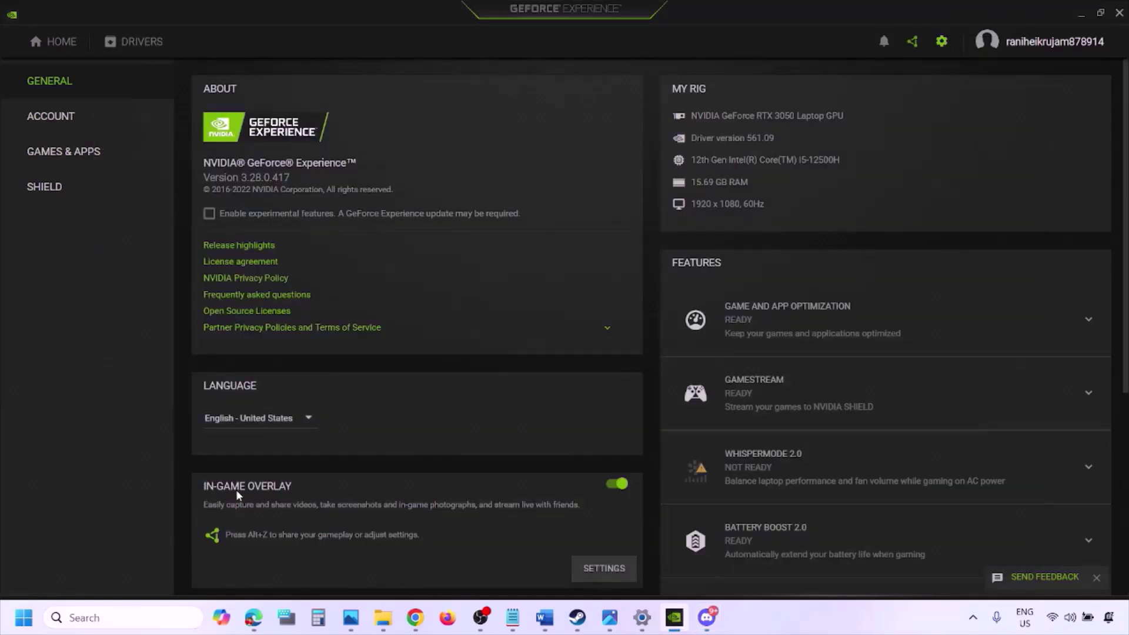
pyautogui.click(617, 484)
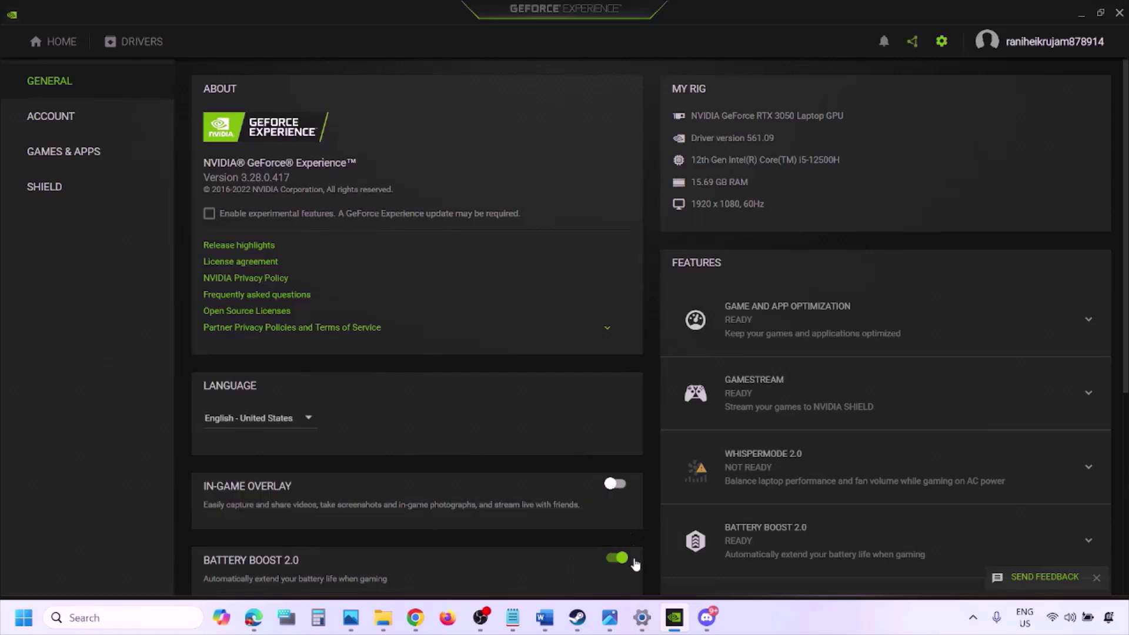
pyautogui.click(544, 619)
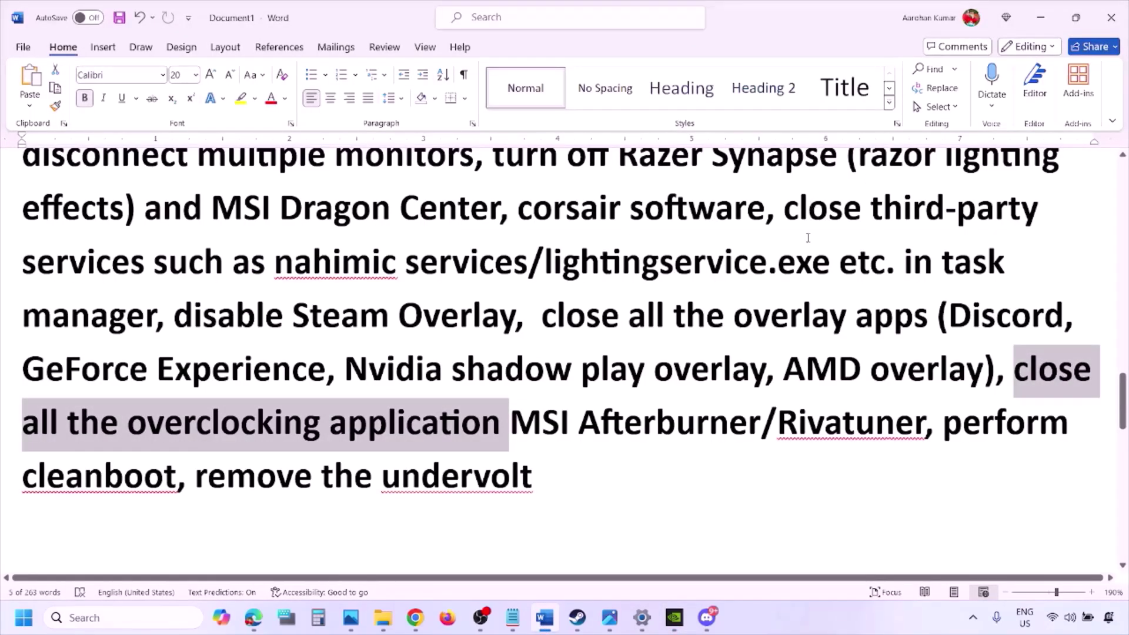
# - Highlight the advice "close all the overlay apps" in the step 9 notes
pyautogui.scroll(2, 808, 238)
pyautogui.scroll(-1, 615, 331)
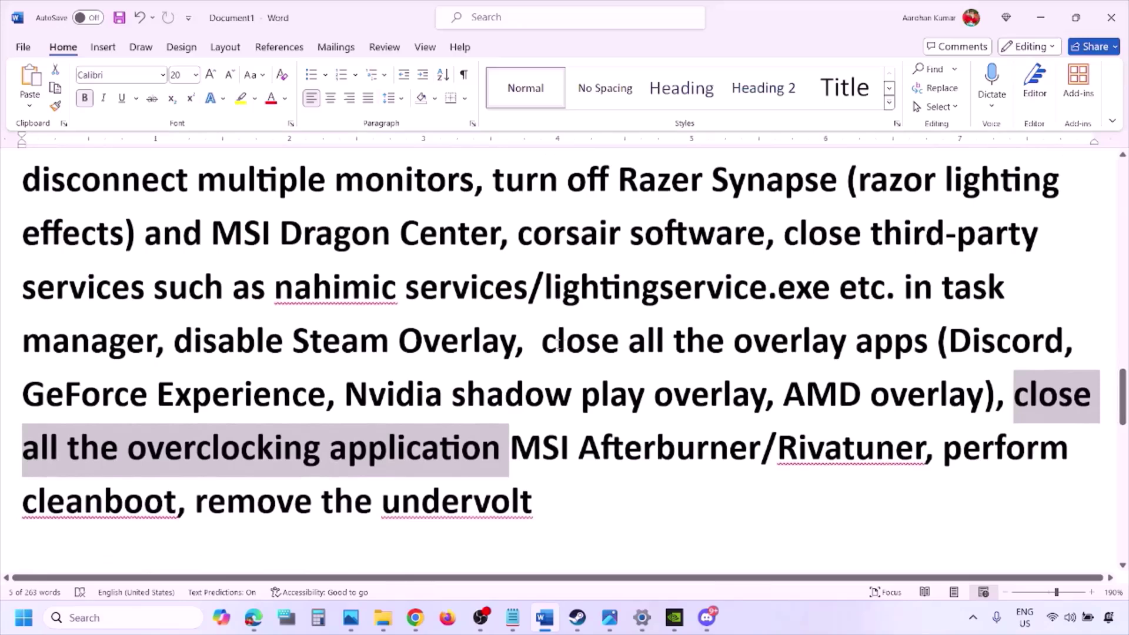
pyautogui.moveTo(559, 344); pyautogui.dragTo(883, 353)
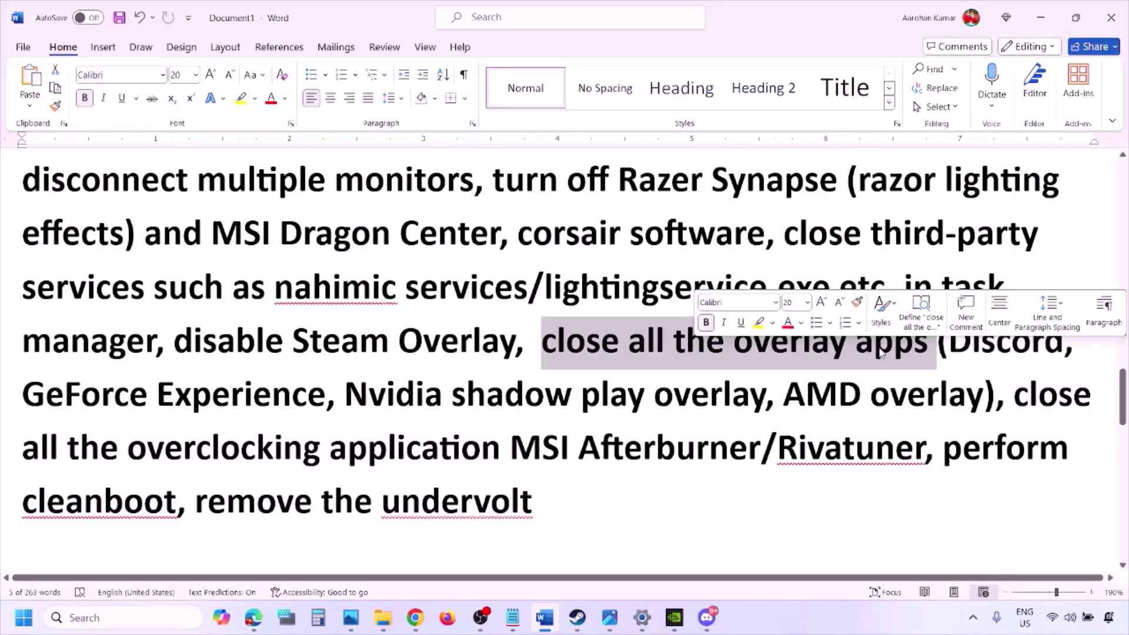
pyautogui.click(616, 351)
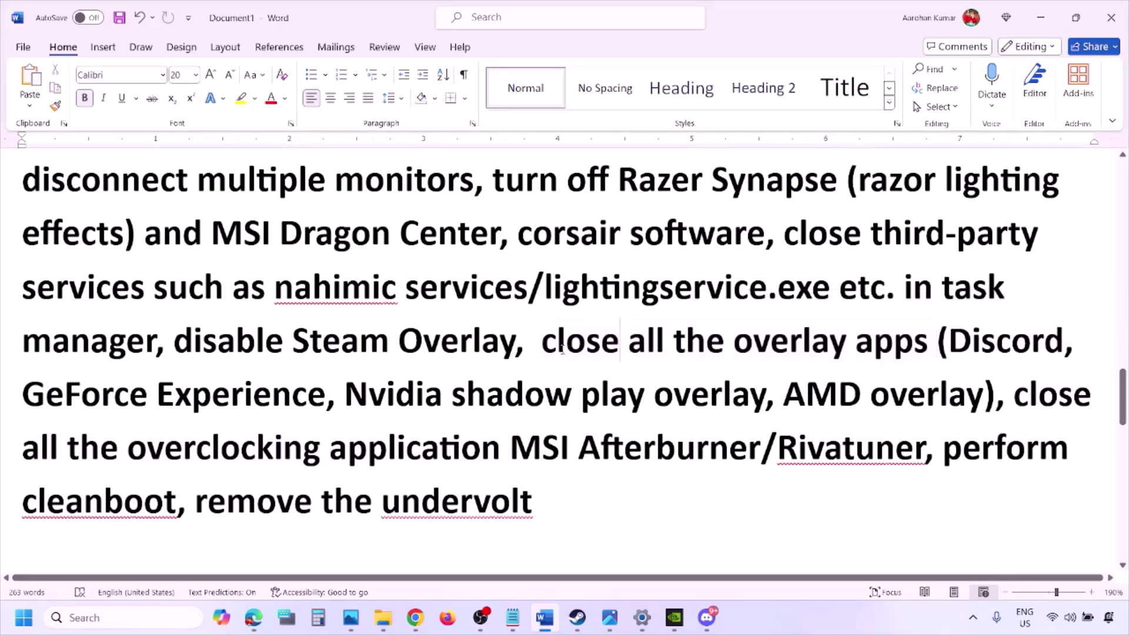
pyautogui.moveTo(542, 346); pyautogui.dragTo(888, 360)
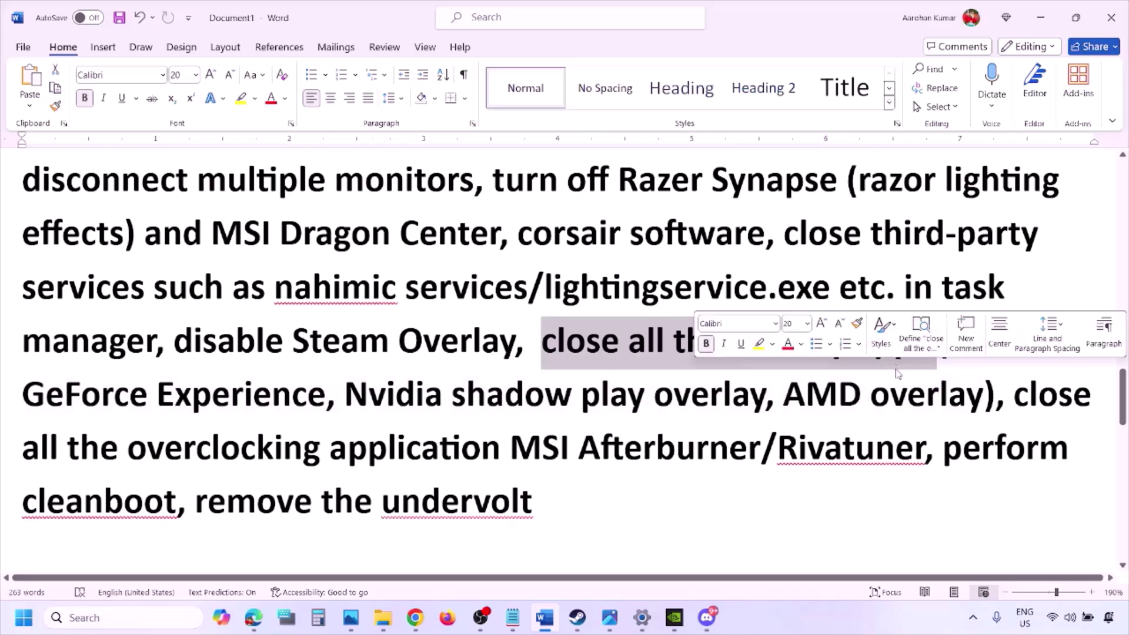
# - Quit the background apps in the system tray: Discord, NVIDIA, G HUB and the app with the pink icon
pyautogui.click(974, 619)
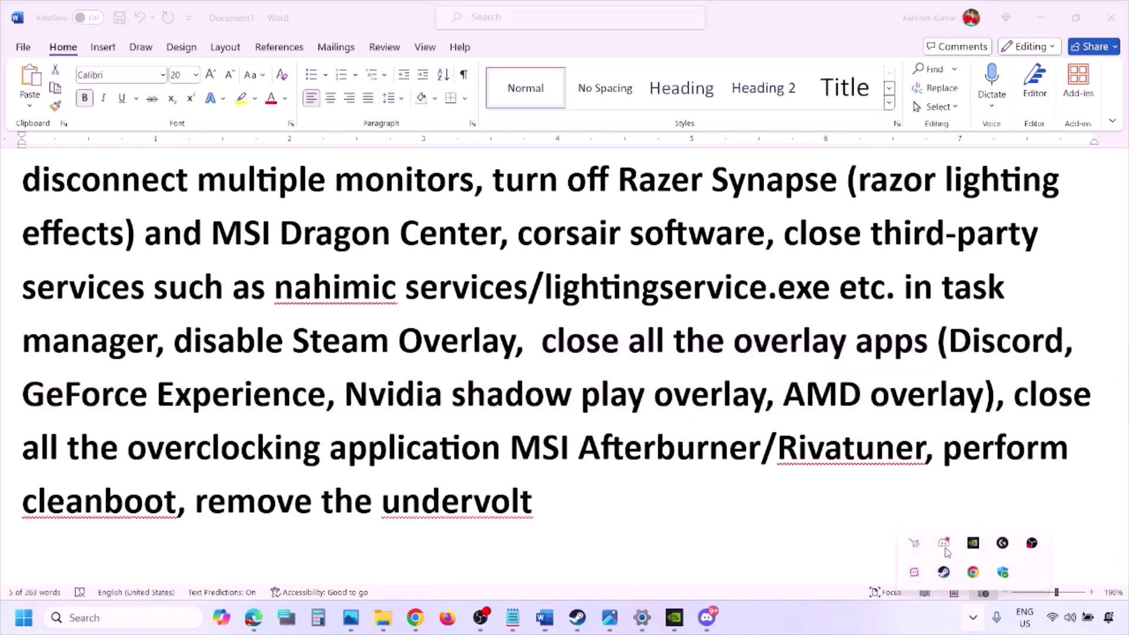
pyautogui.rightClick(945, 545)
pyautogui.click(1000, 537)
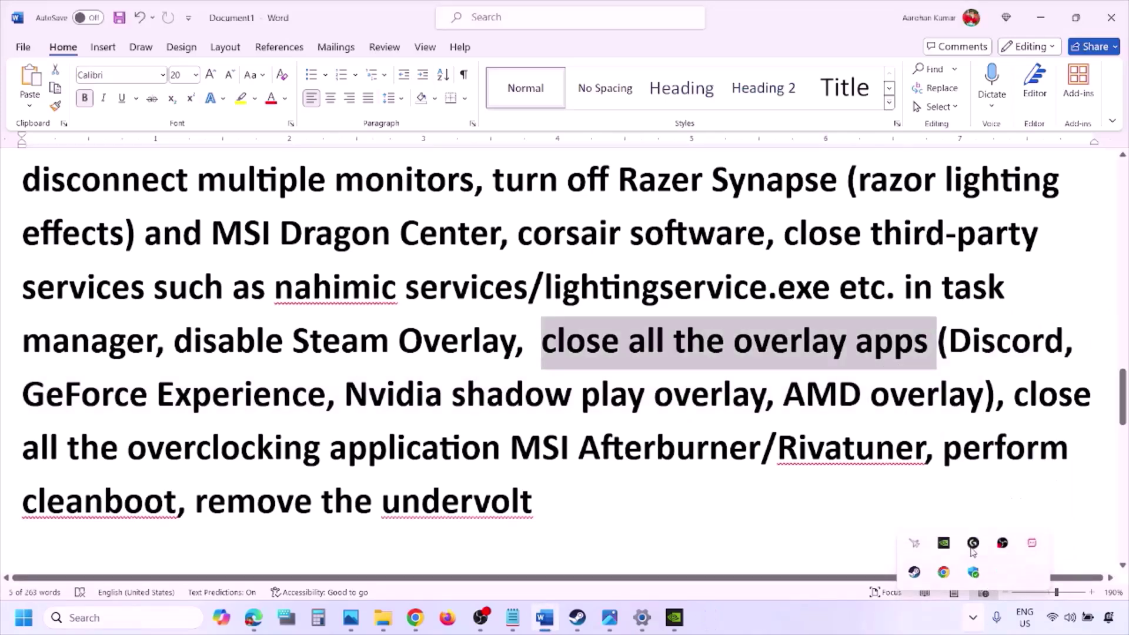
pyautogui.rightClick(942, 551)
pyautogui.click(981, 542)
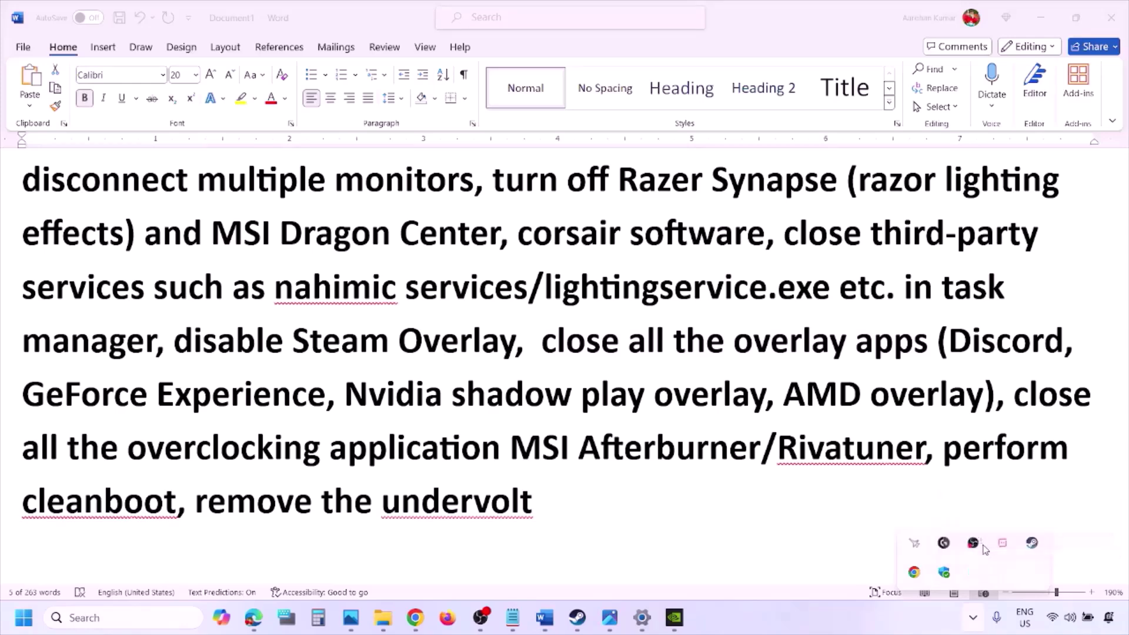
pyautogui.rightClick(943, 545)
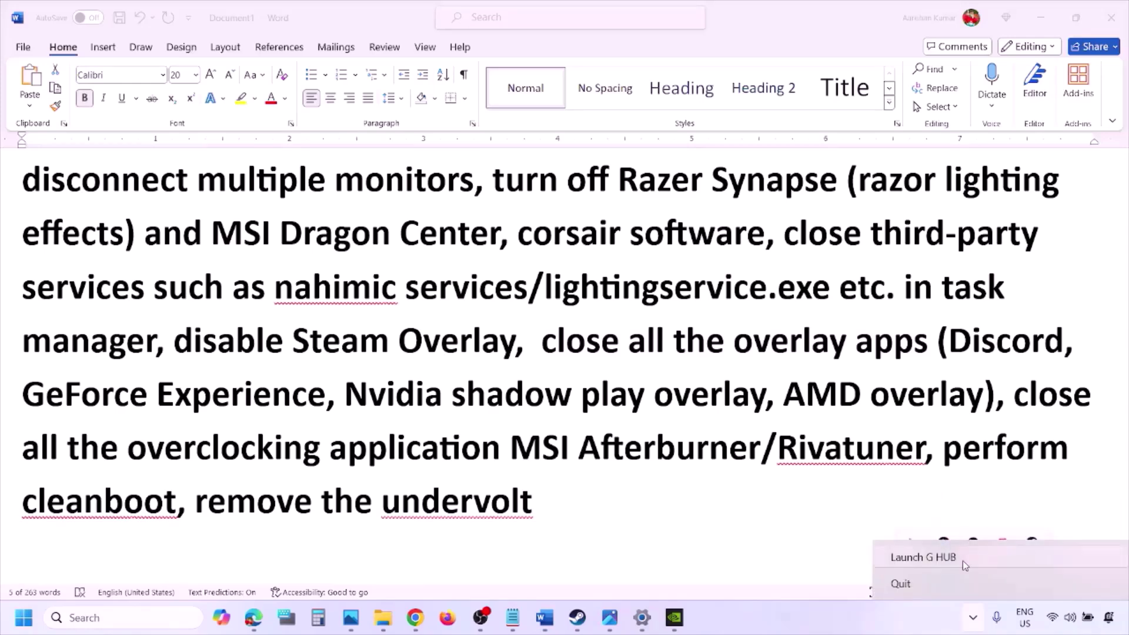
pyautogui.click(935, 584)
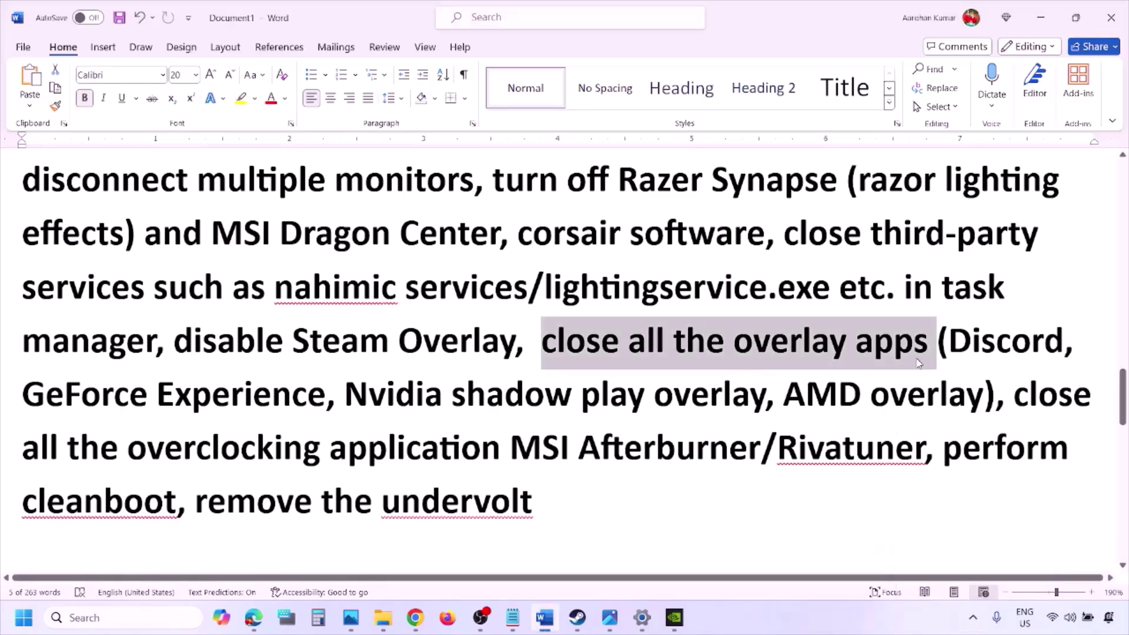
pyautogui.click(973, 618)
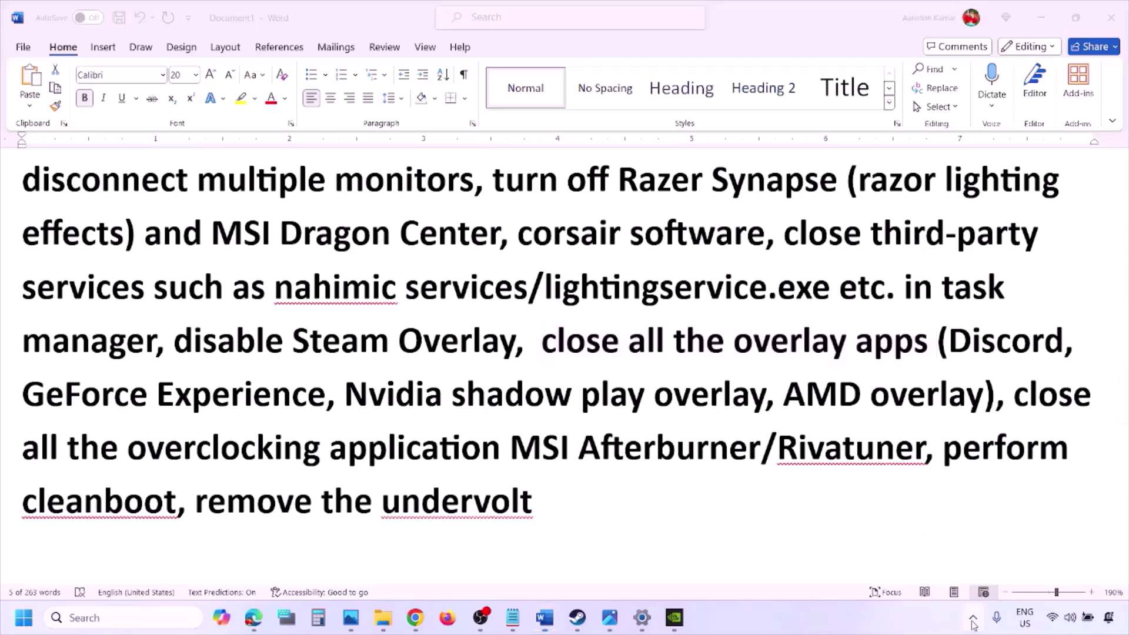
pyautogui.rightClick(973, 548)
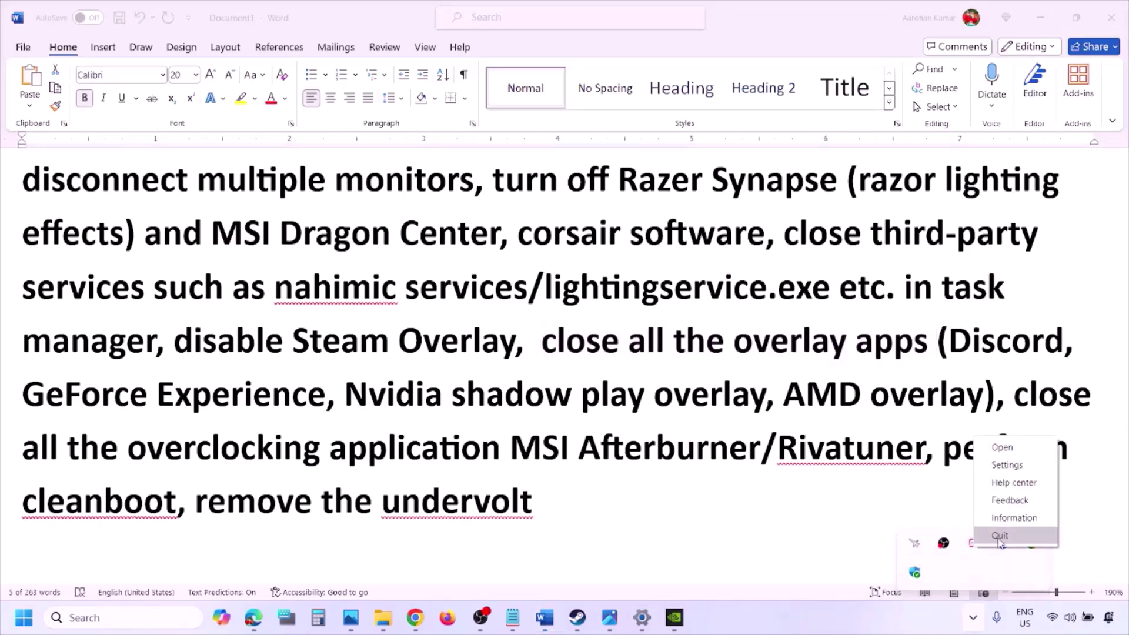
pyautogui.click(1000, 535)
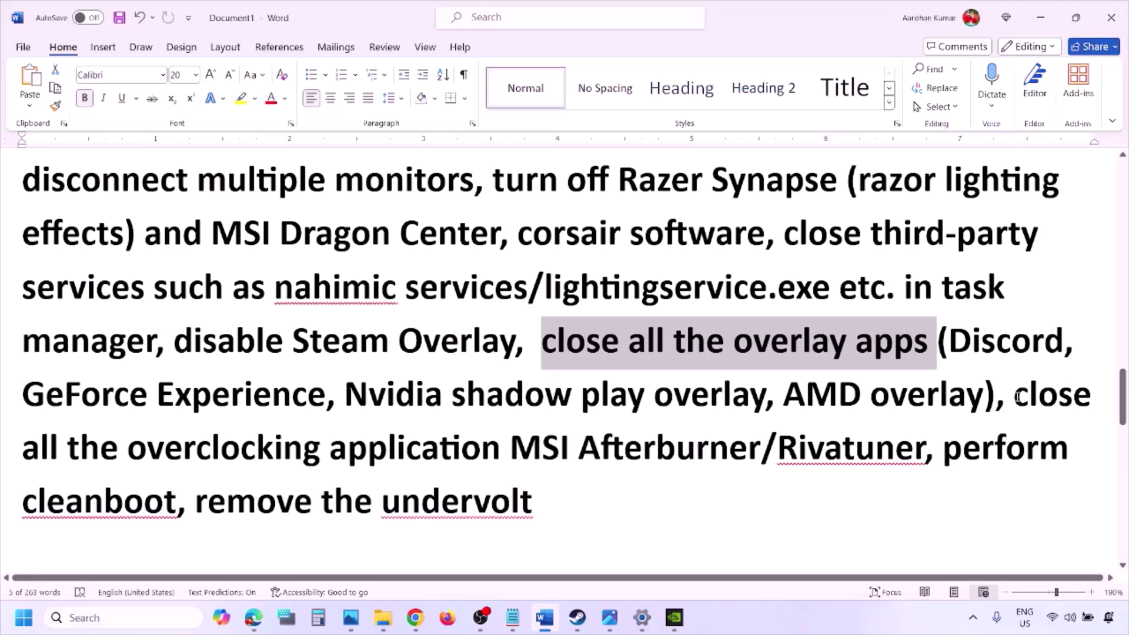
# - Highlight the advice on closing overclocking applications and close MSI Afterburner running in the background
pyautogui.moveTo(1015, 398); pyautogui.dragTo(541, 450)
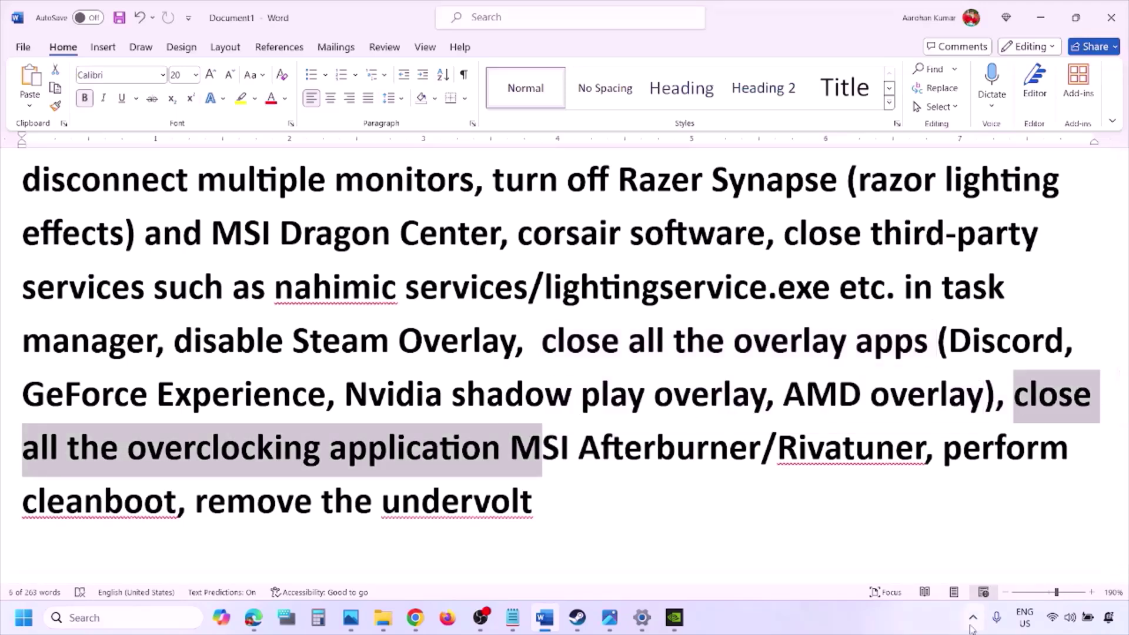
pyautogui.click(973, 627)
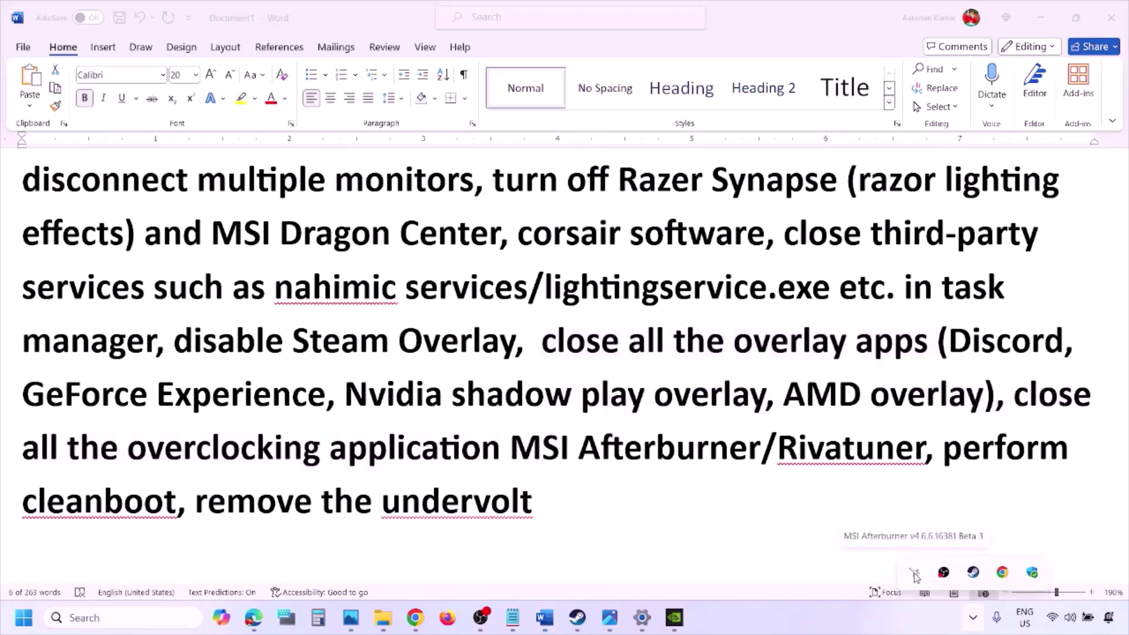
pyautogui.rightClick(915, 574)
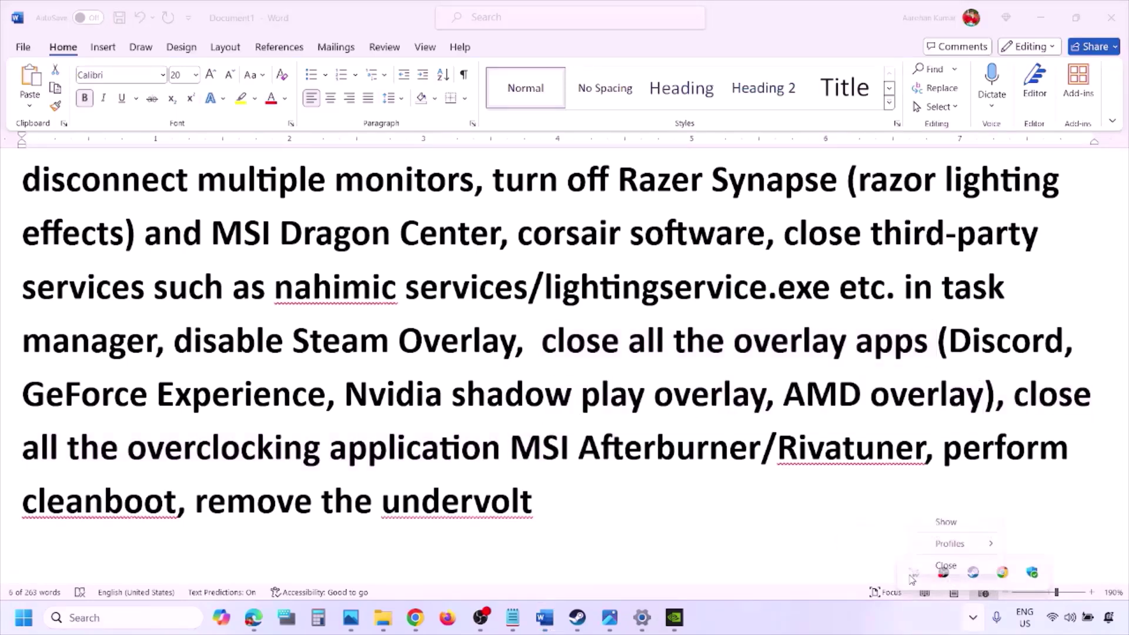
pyautogui.click(953, 566)
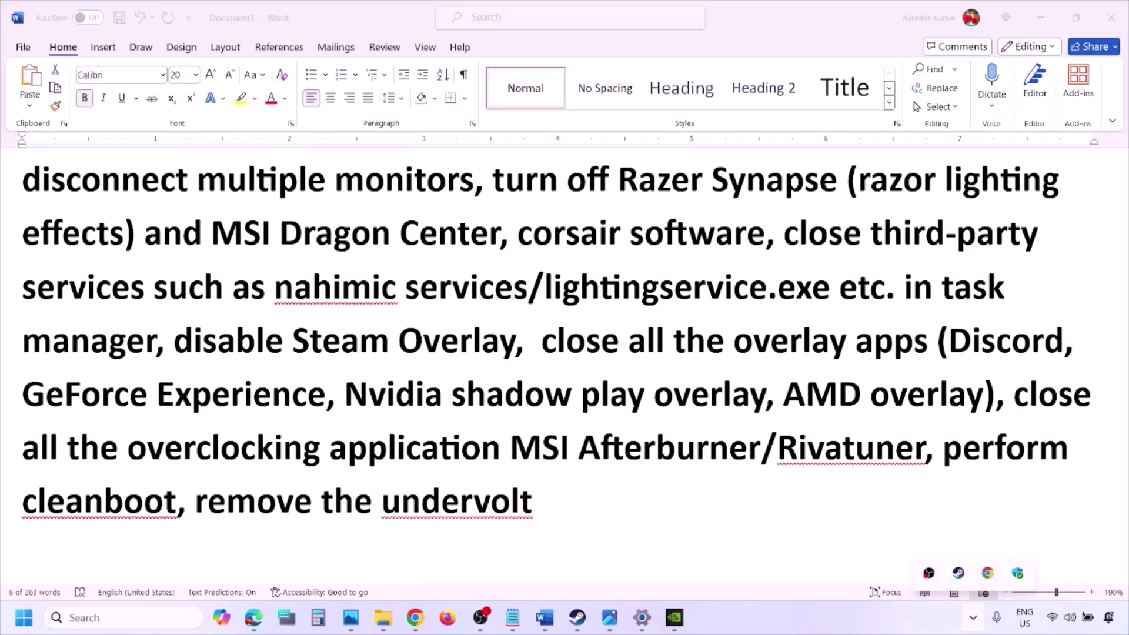
pyautogui.click(972, 618)
# - Highlight "perform" in the clean boot advice and search Windows for "ystem"
pyautogui.moveTo(778, 449); pyautogui.dragTo(1039, 450)
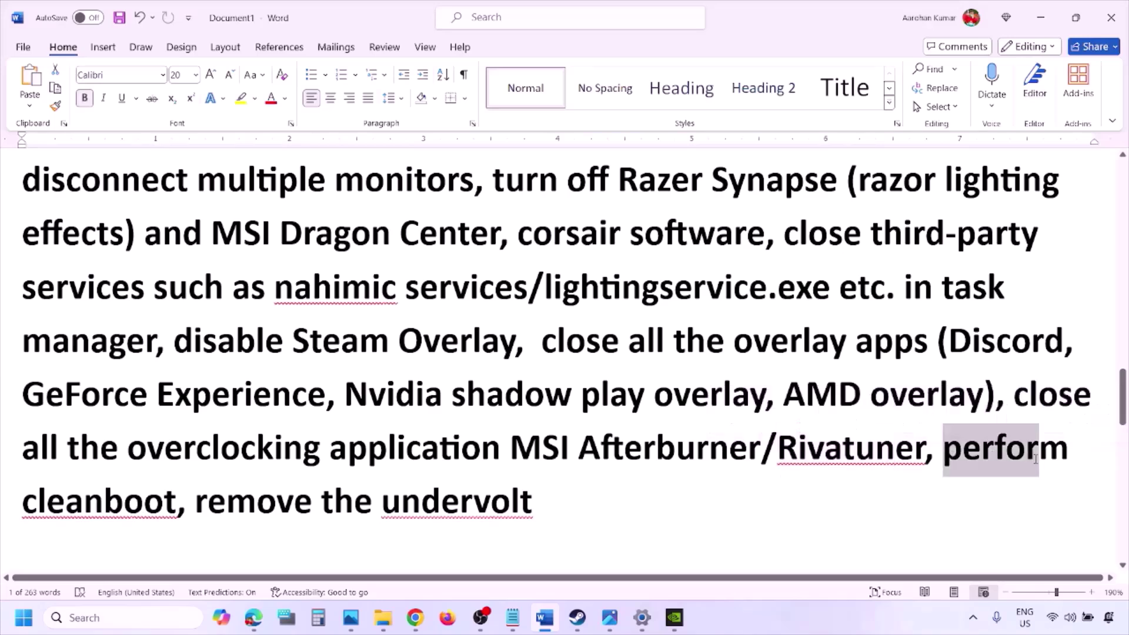
pyautogui.click(86, 616)
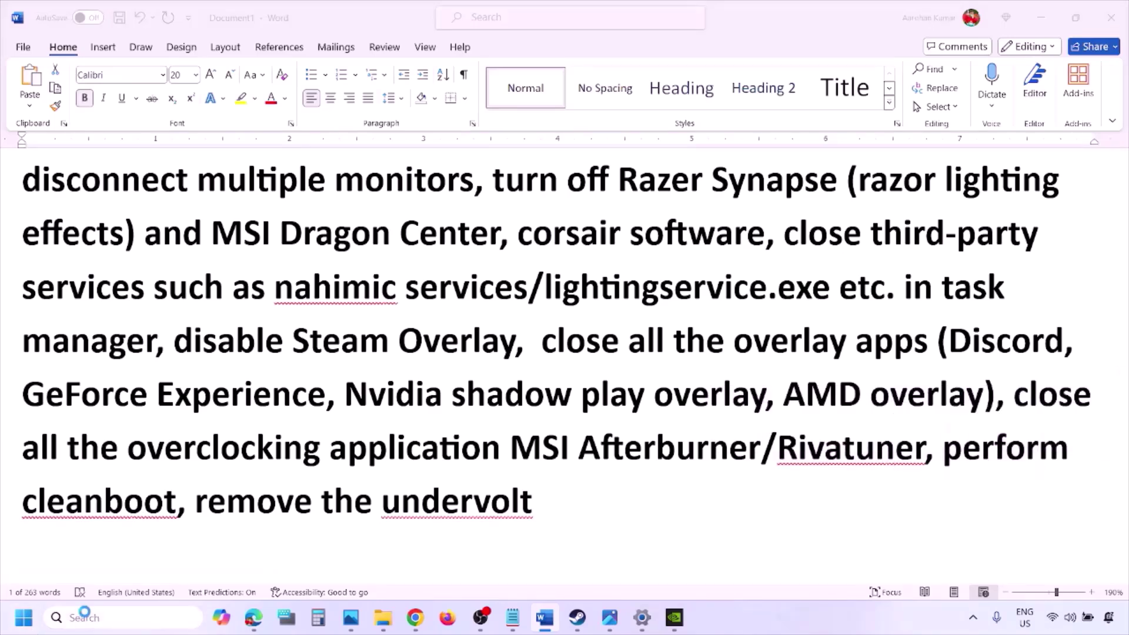
pyautogui.write('ystem')
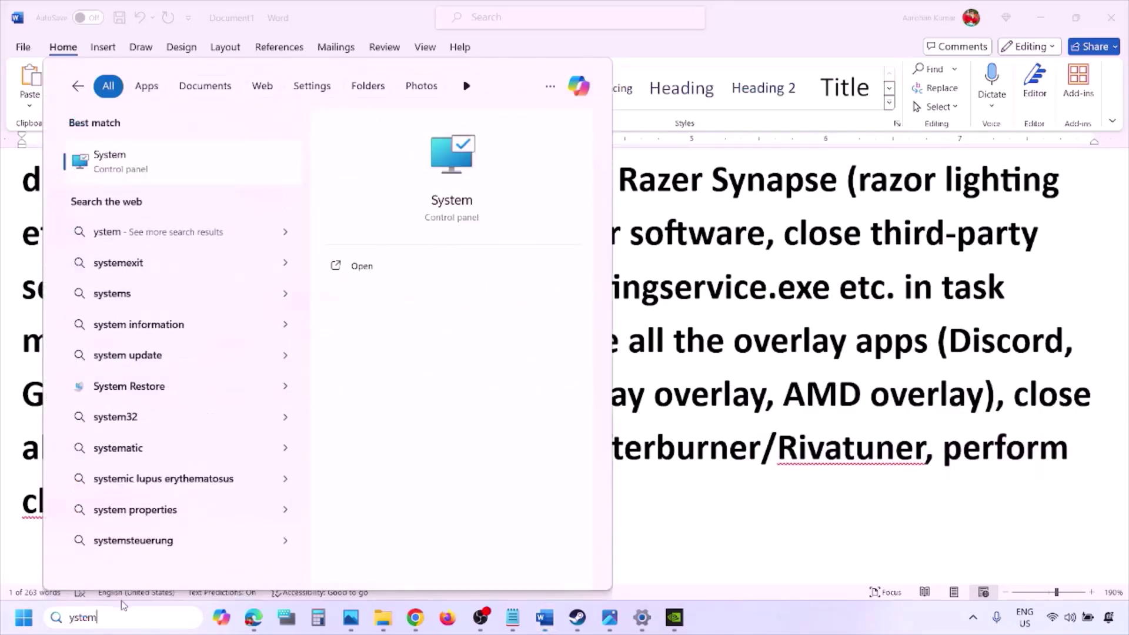